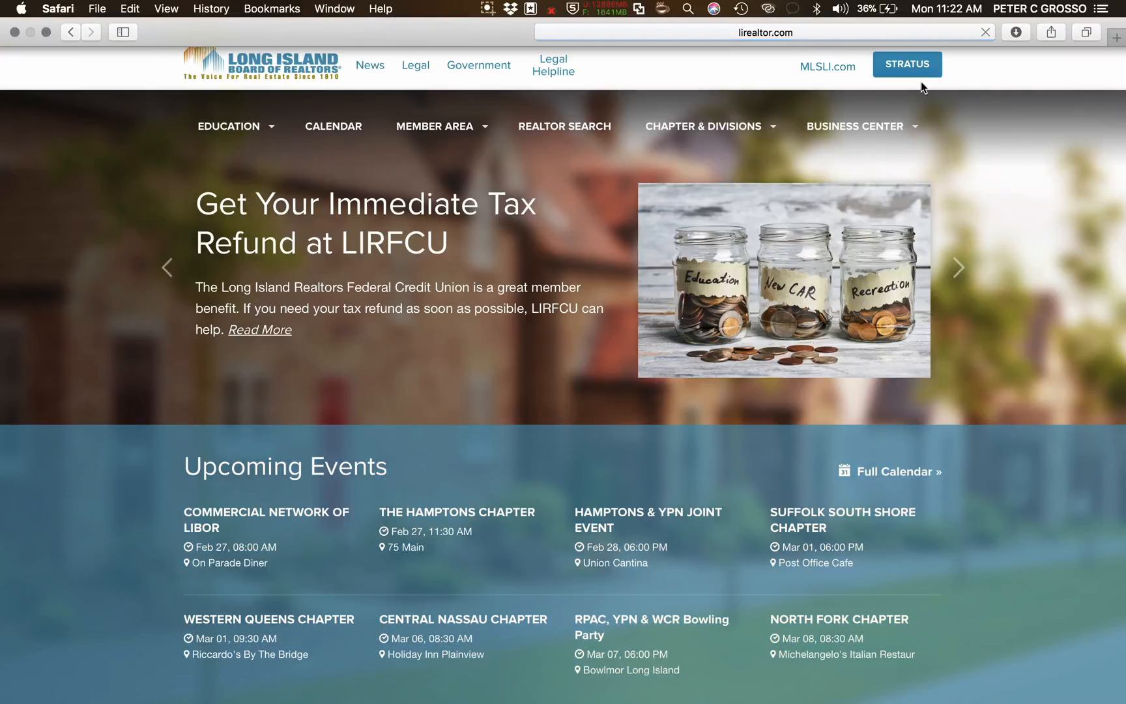
# Open the Stratus MLS site from the Long Island Board of Realtors page and close the LIRealtor.com tab.
pyautogui.click(914, 66)
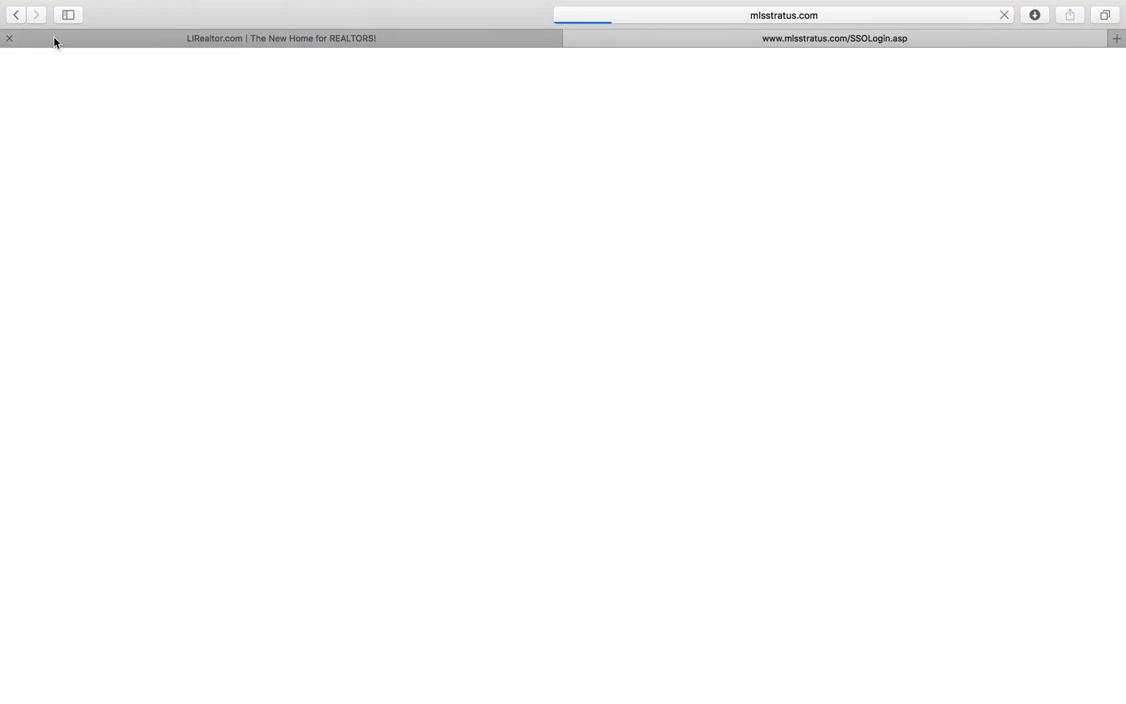
pyautogui.click(187, 41)
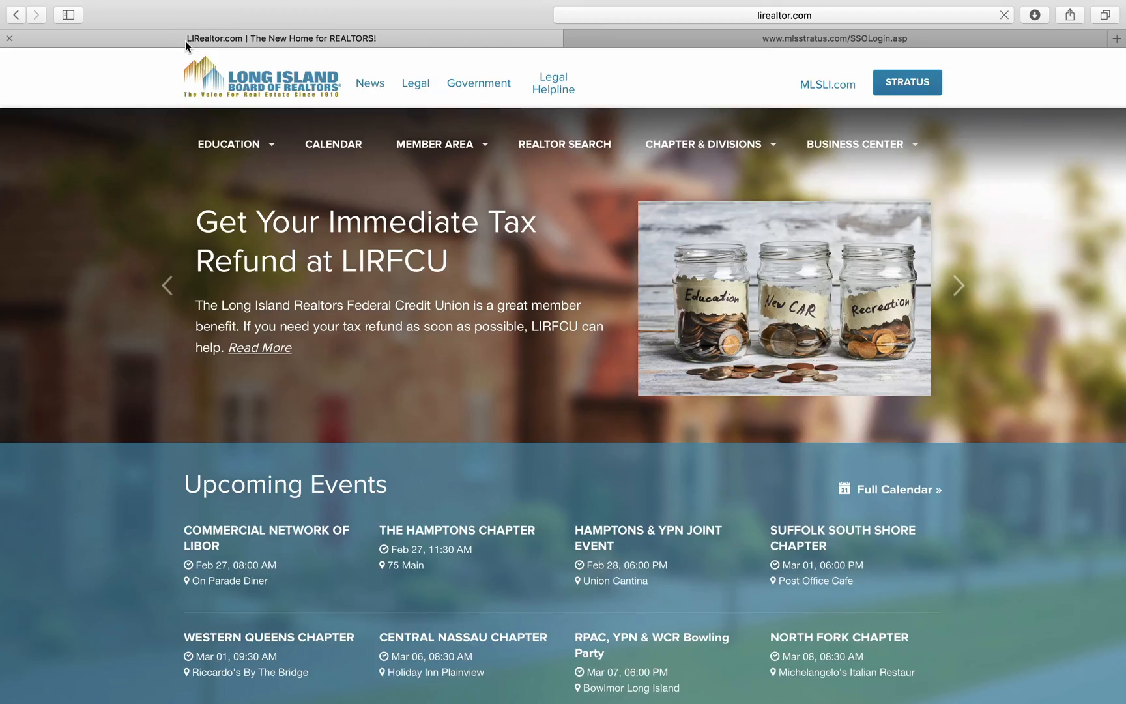
pyautogui.click(861, 41)
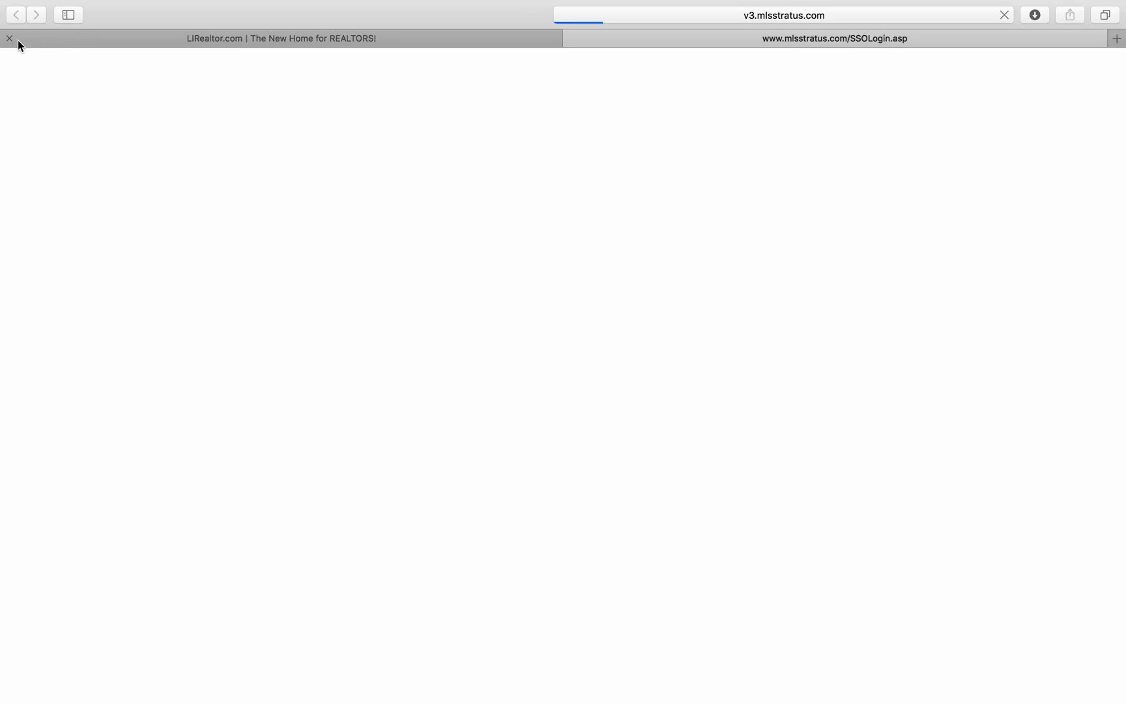
pyautogui.click(10, 39)
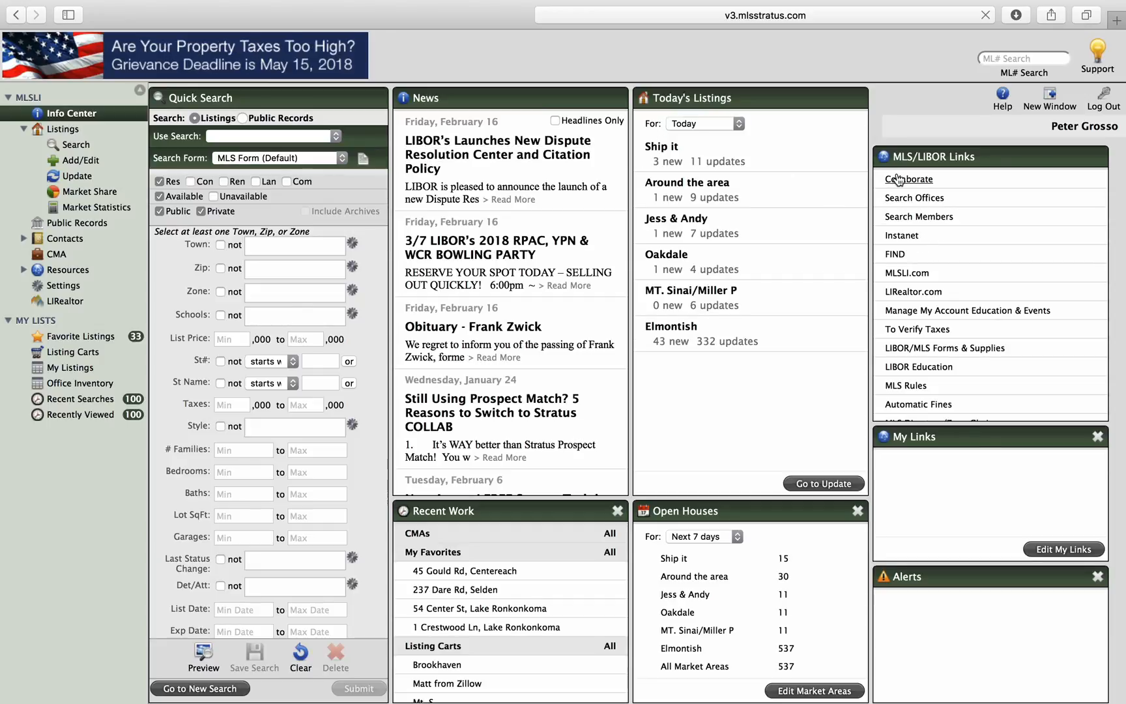
# Open Instanet from the MLS/LIBOR links and go to the MLS Long Island folder of its forms library.
pyautogui.click(896, 239)
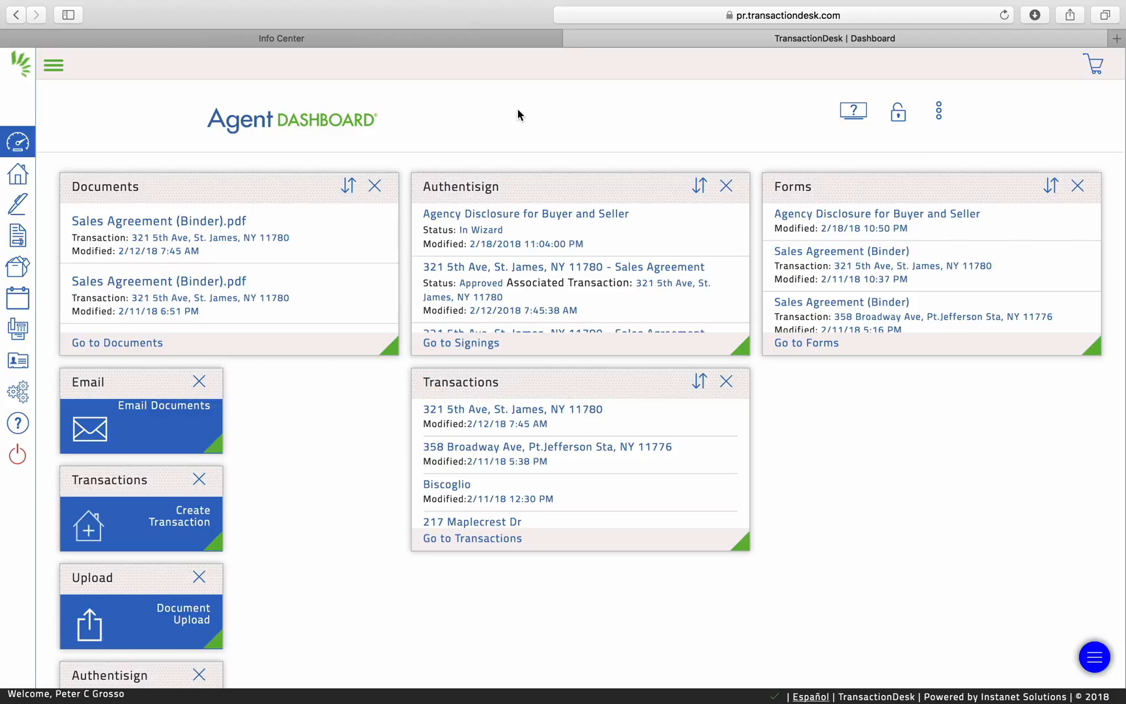
pyautogui.click(20, 240)
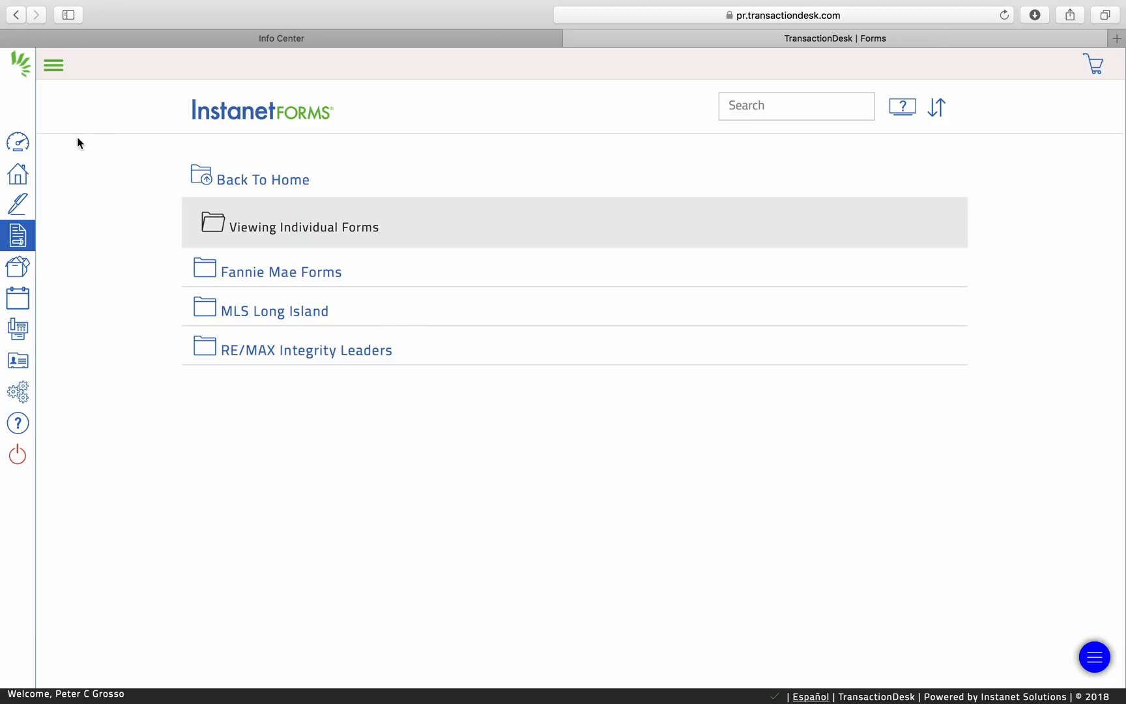
pyautogui.click(18, 143)
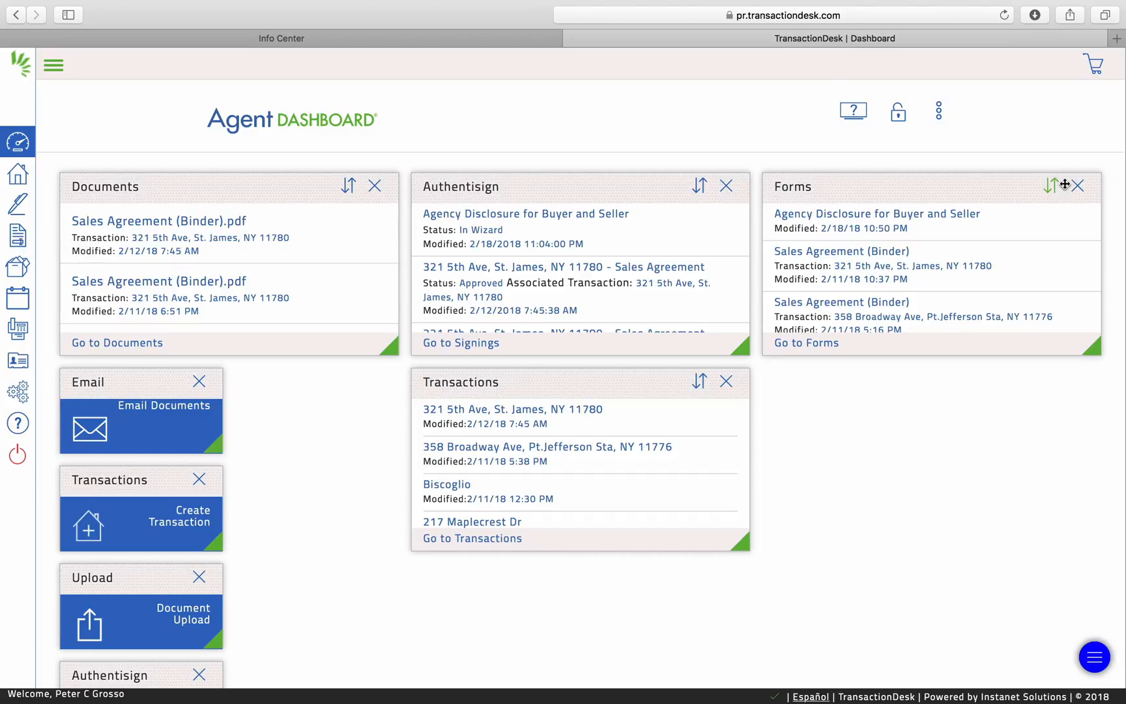
pyautogui.scroll(-2, 893, 297)
pyautogui.scroll(-5, 890, 297)
pyautogui.scroll(10, 880, 300)
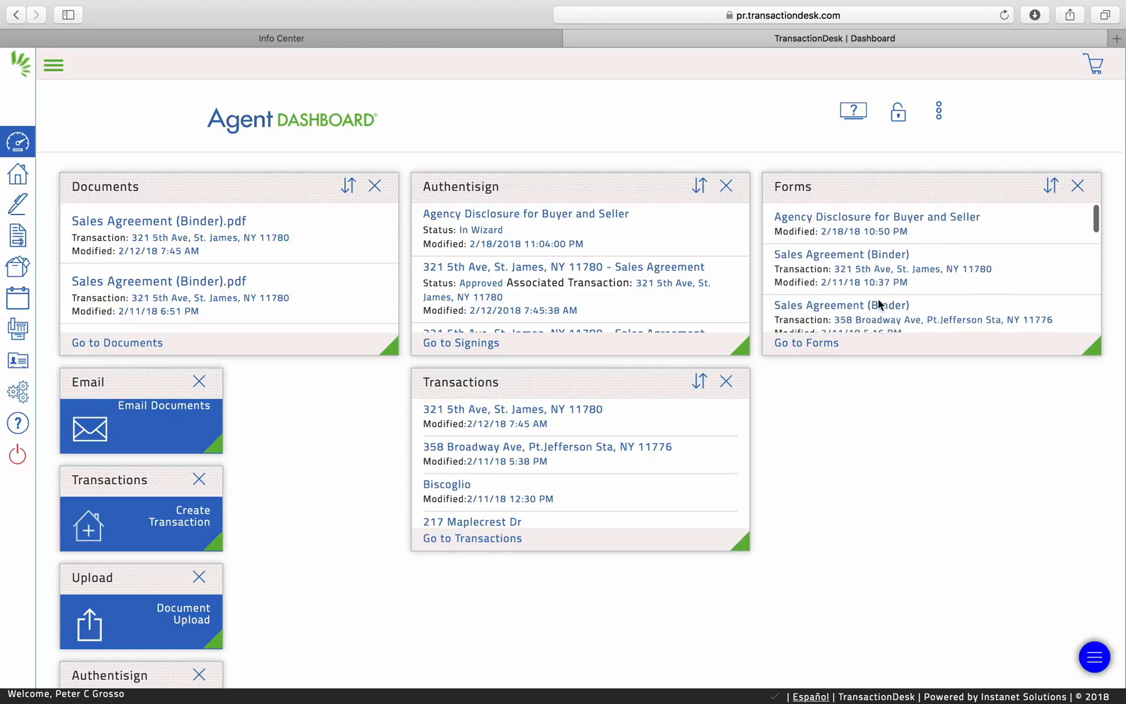
pyautogui.click(794, 346)
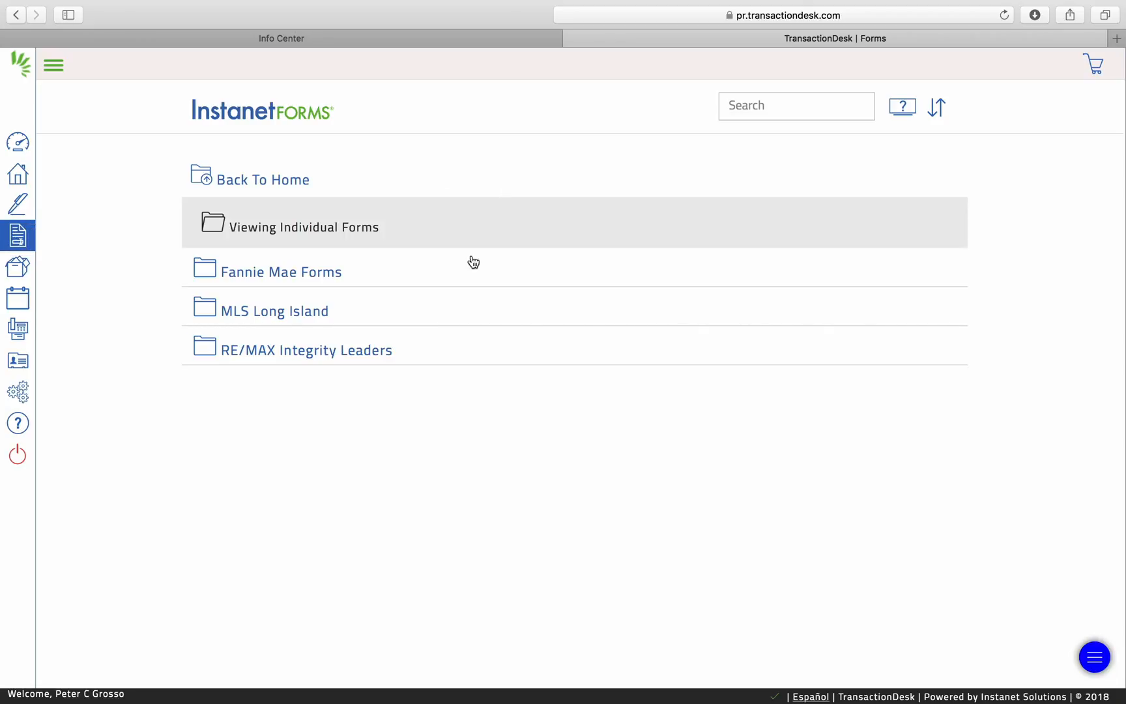
pyautogui.click(254, 320)
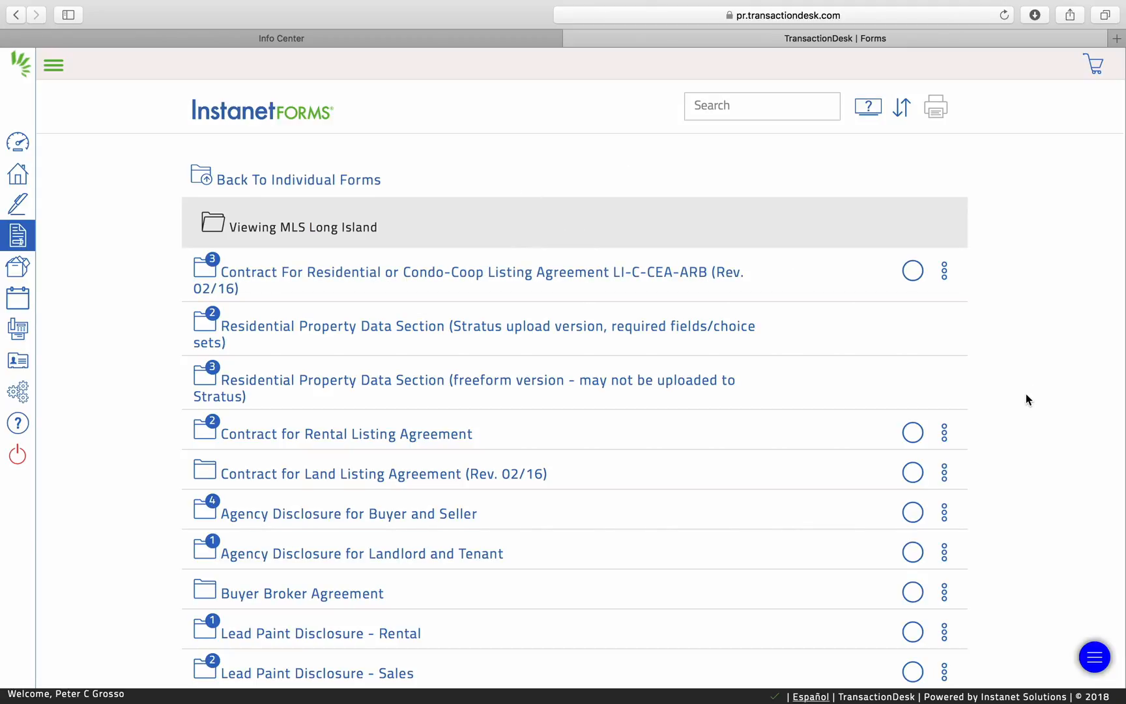
# Create a new standalone form in the Agency Disclosure for Buyer and Seller folder.
pyautogui.scroll(-1, 1026, 393)
pyautogui.scroll(-10, 636, 427)
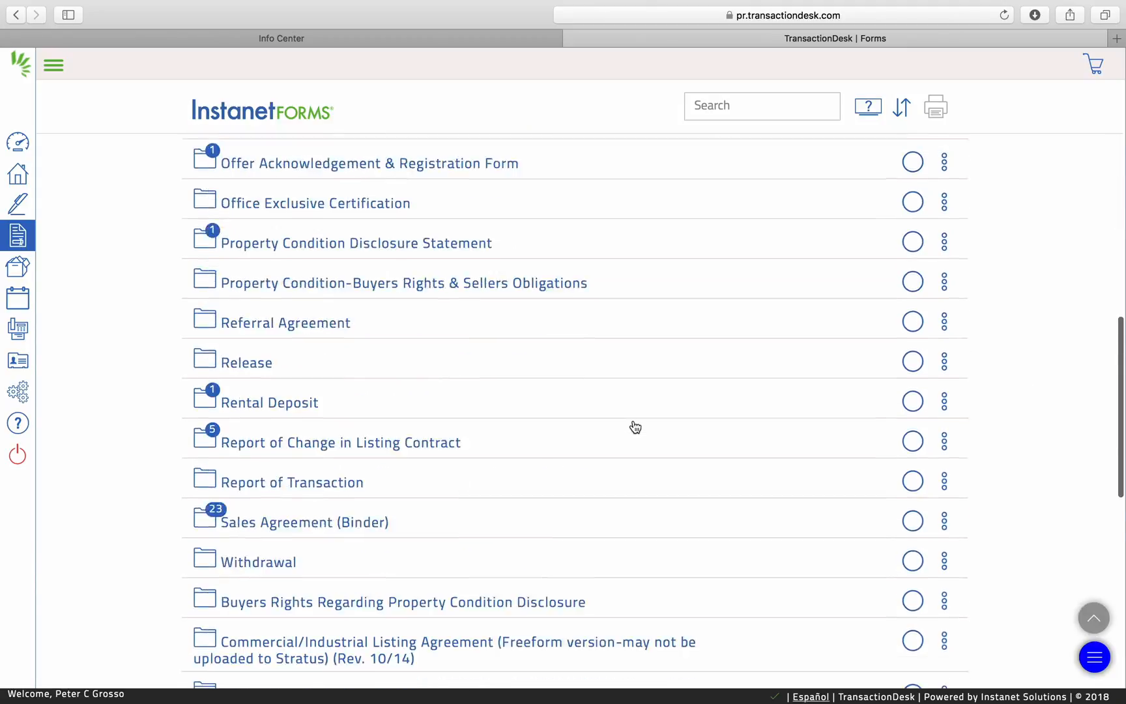
pyautogui.scroll(-10, 636, 427)
pyautogui.scroll(20, 634, 427)
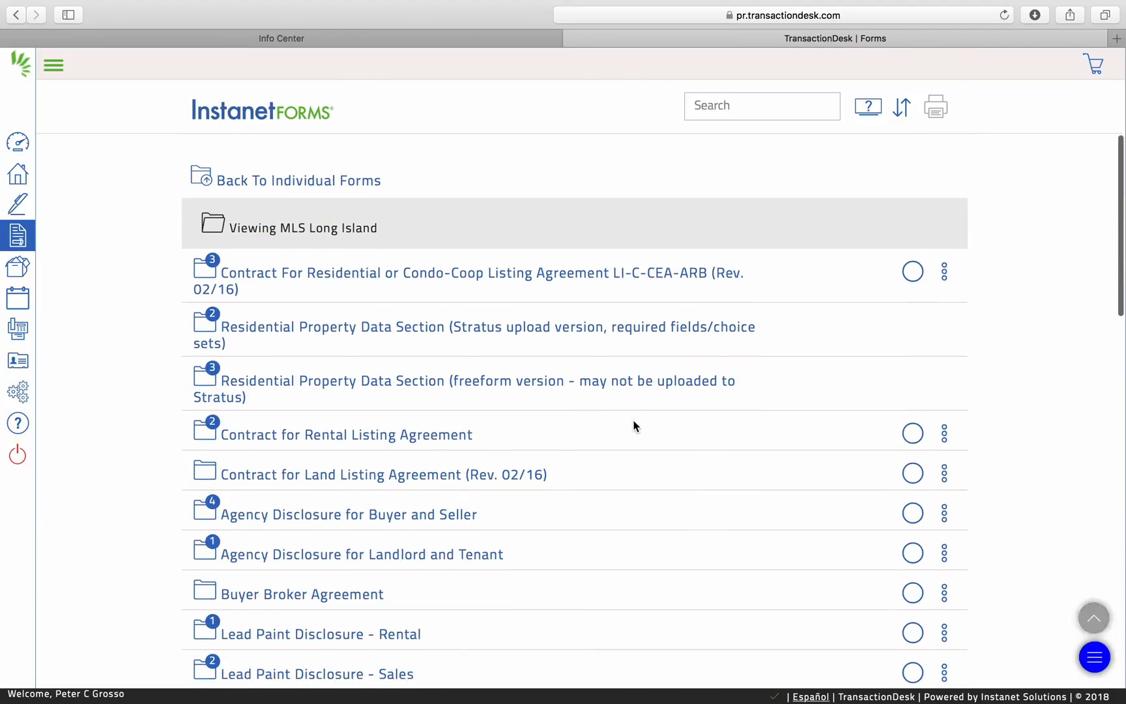
pyautogui.scroll(-15, 634, 427)
pyautogui.scroll(15, 635, 427)
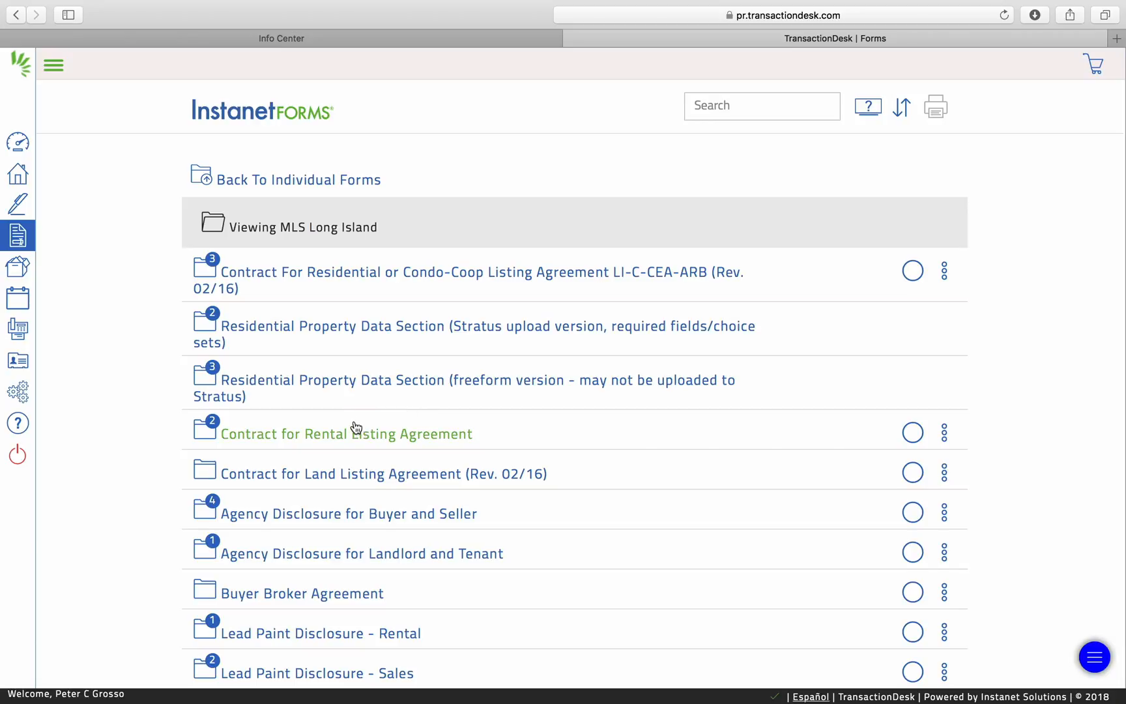
pyautogui.scroll(-3, 740, 495)
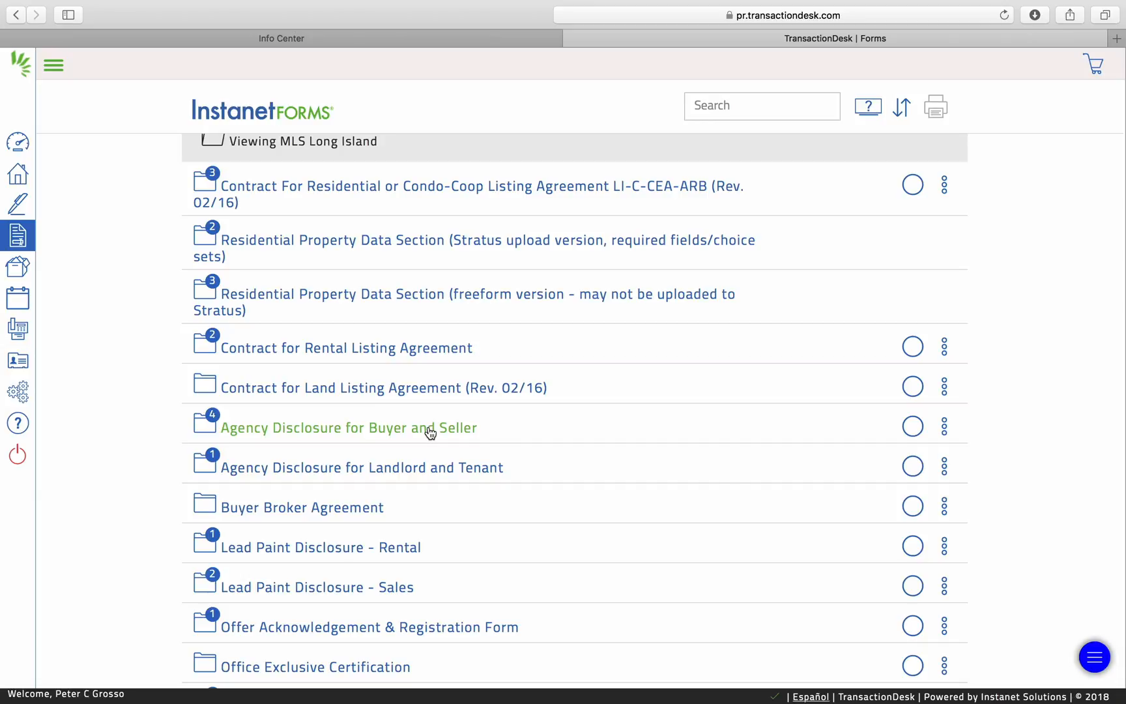
pyautogui.click(351, 430)
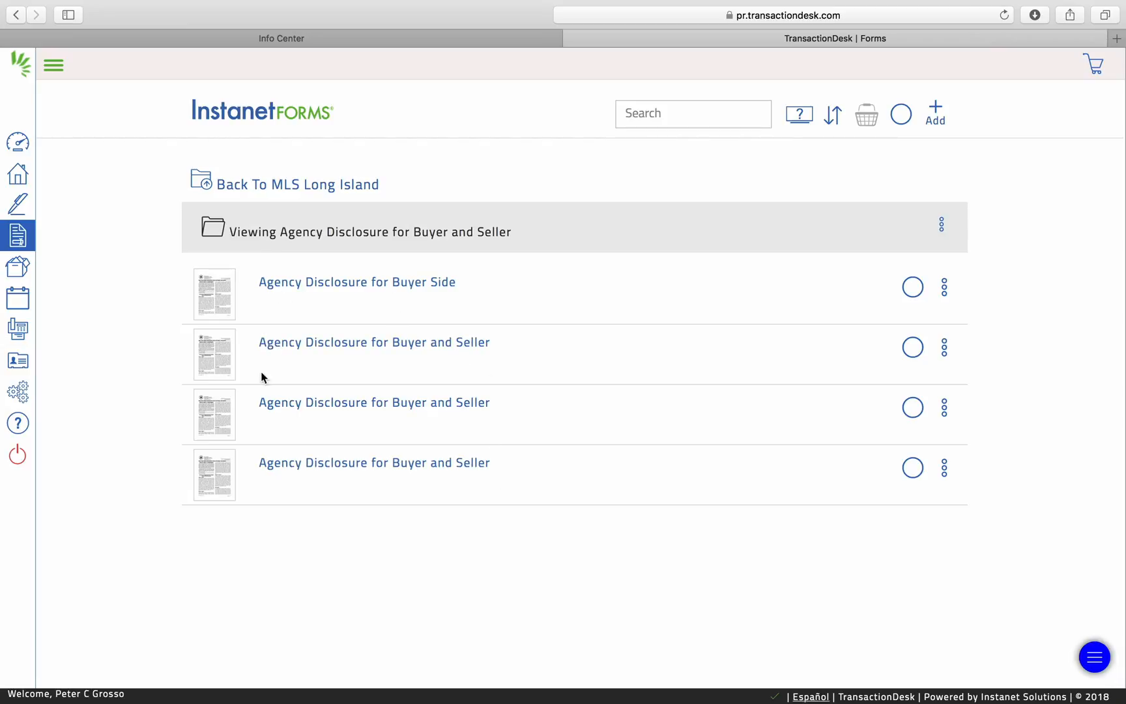
pyautogui.click(936, 111)
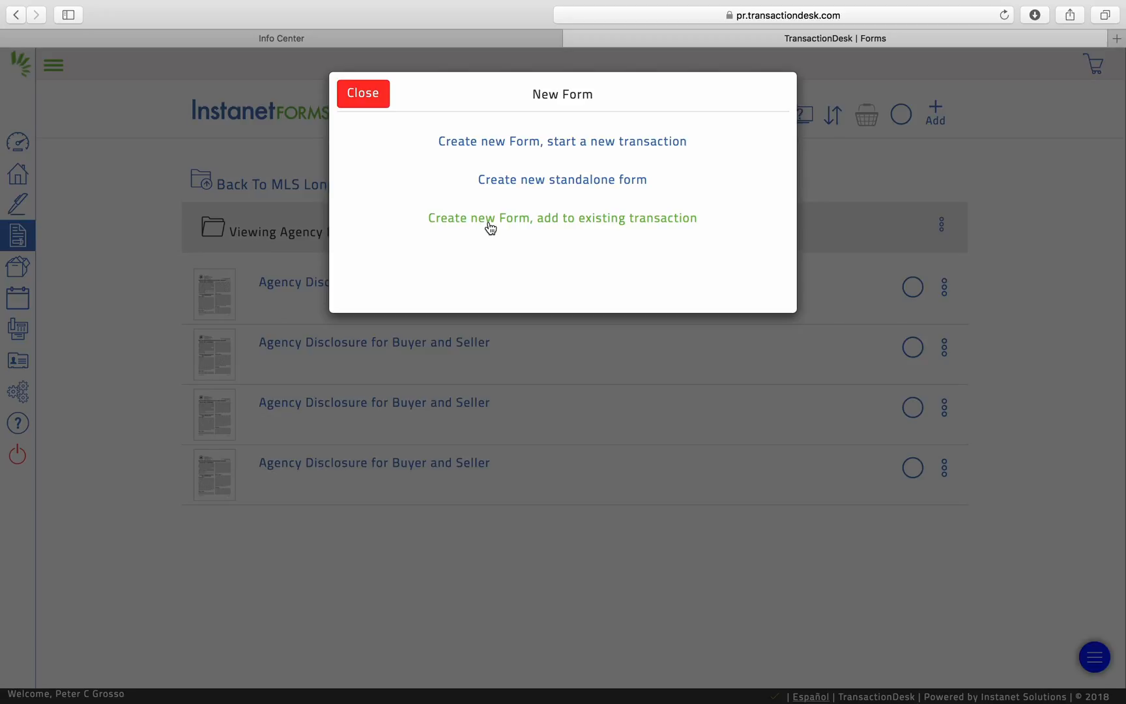
pyautogui.click(523, 181)
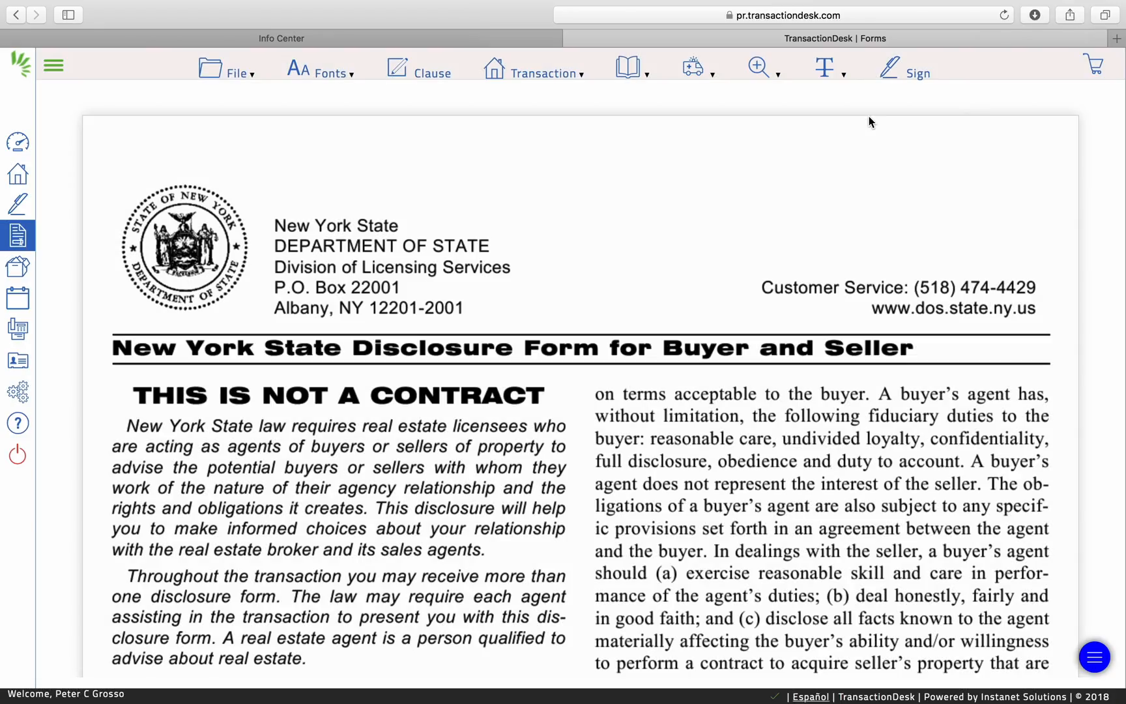
# Fill in the licensee's full name and enter RE/MAX Integrity Leaders as the brokerage on the disclosure form.
pyautogui.scroll(-2, 701, 375)
pyautogui.scroll(-20, 701, 375)
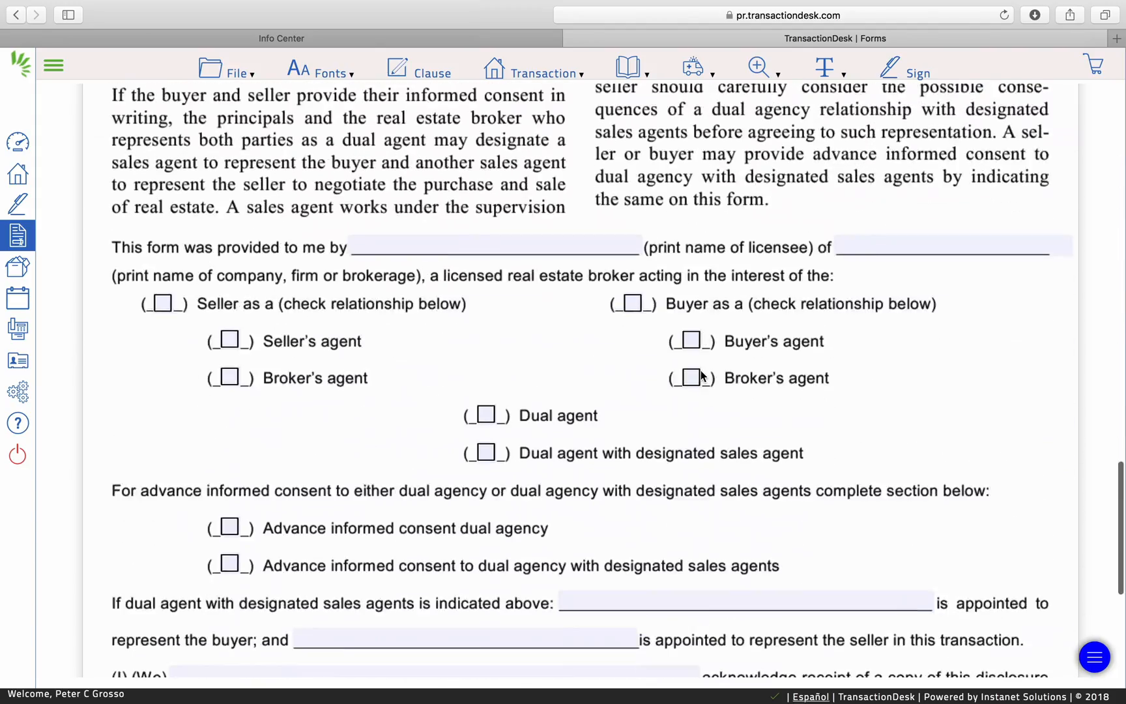
pyautogui.scroll(-3, 701, 376)
pyautogui.scroll(3, 701, 376)
pyautogui.click(382, 220)
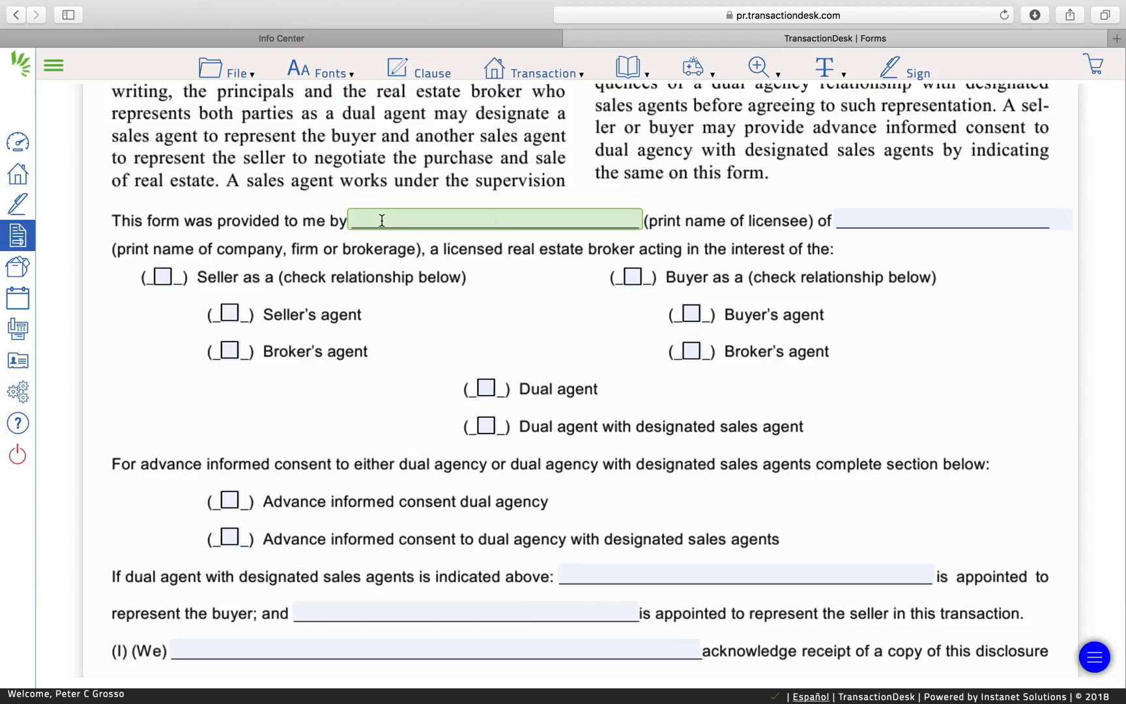
pyautogui.write('Peter')
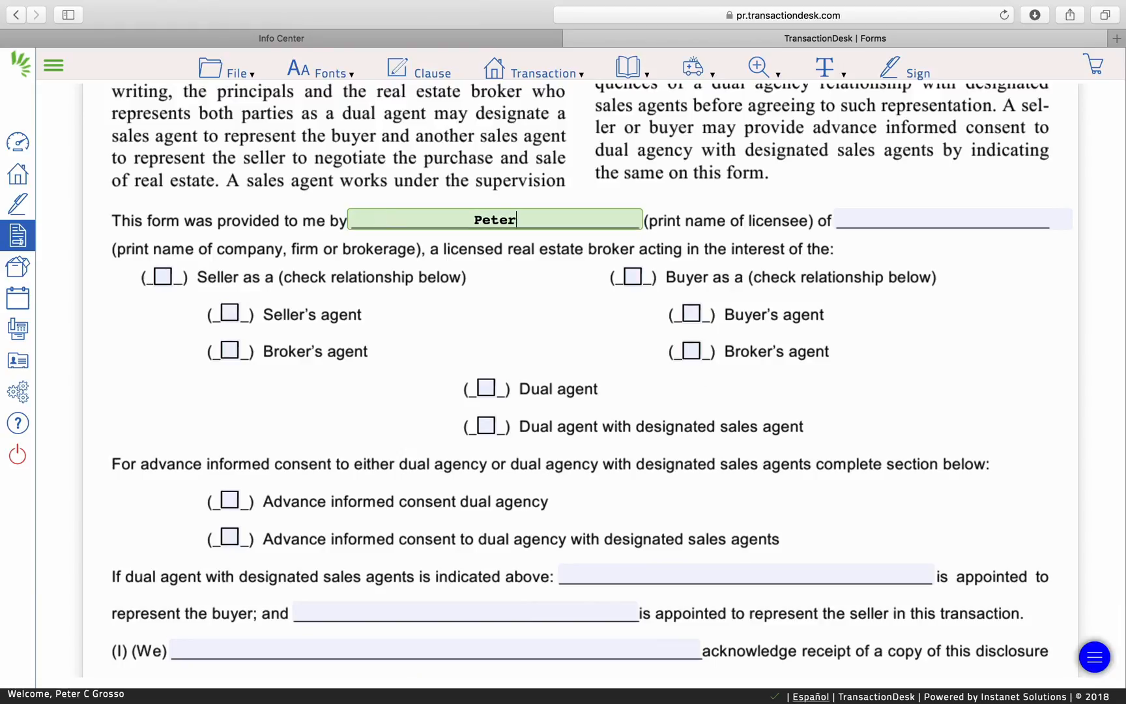
pyautogui.write(' Grosso')
pyautogui.press('Tab')
pyautogui.write('RE/MAX Integrity Leaders')
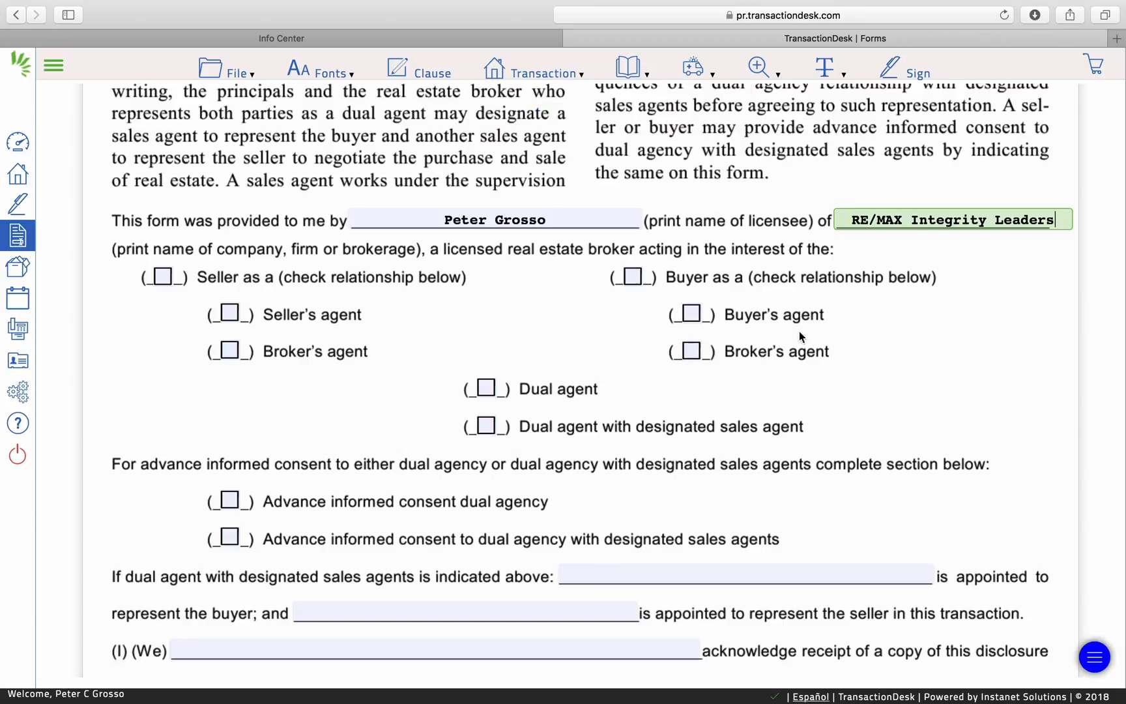
# Mark the relationship as Buyer with Buyer's agent, and check advance informed consent to dual agency with designated sales agents.
pyautogui.click(633, 279)
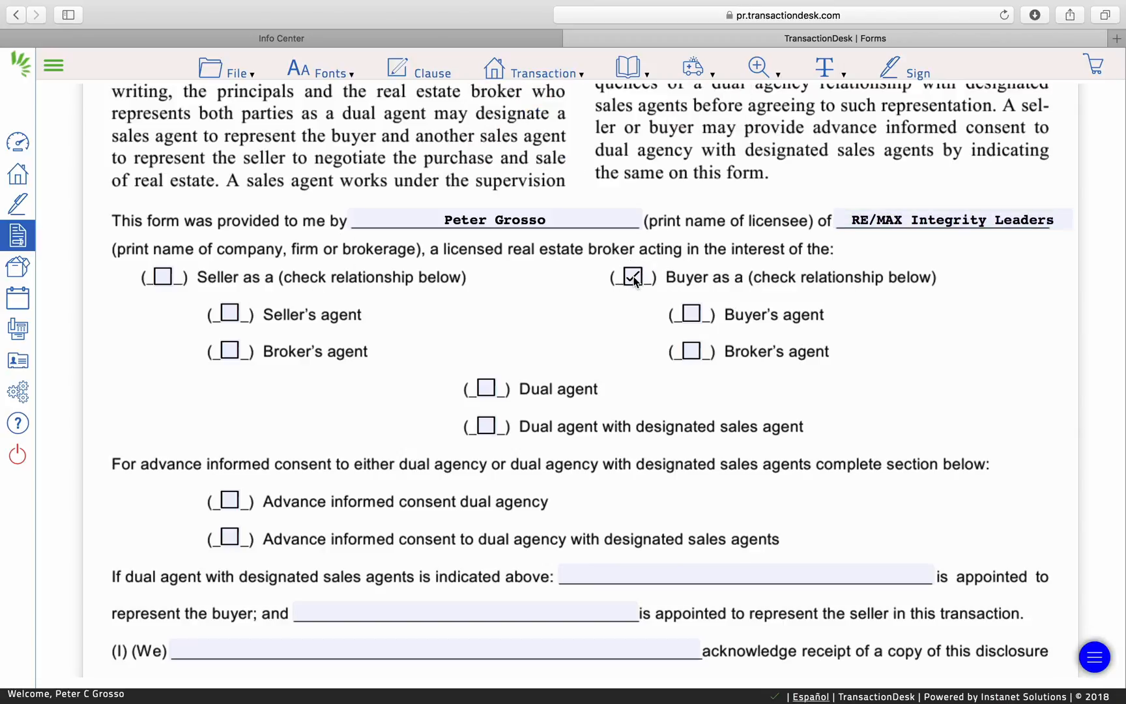
pyautogui.click(689, 318)
pyautogui.scroll(-4, 860, 443)
pyautogui.scroll(-2, 858, 444)
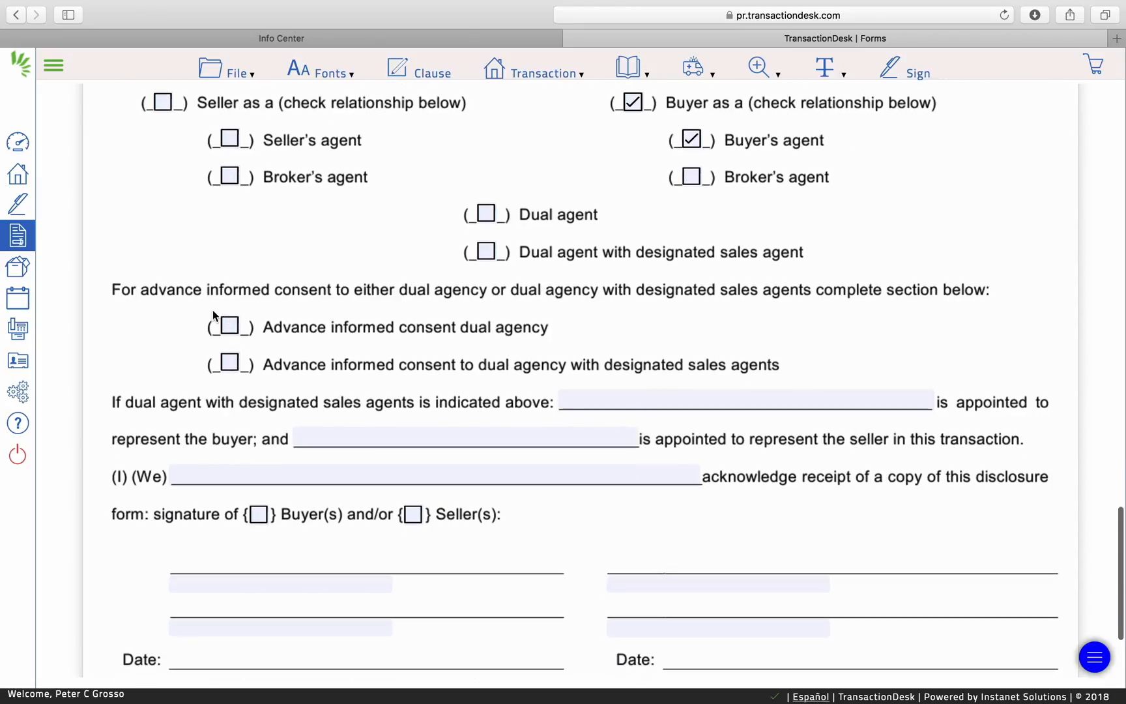
pyautogui.click(228, 365)
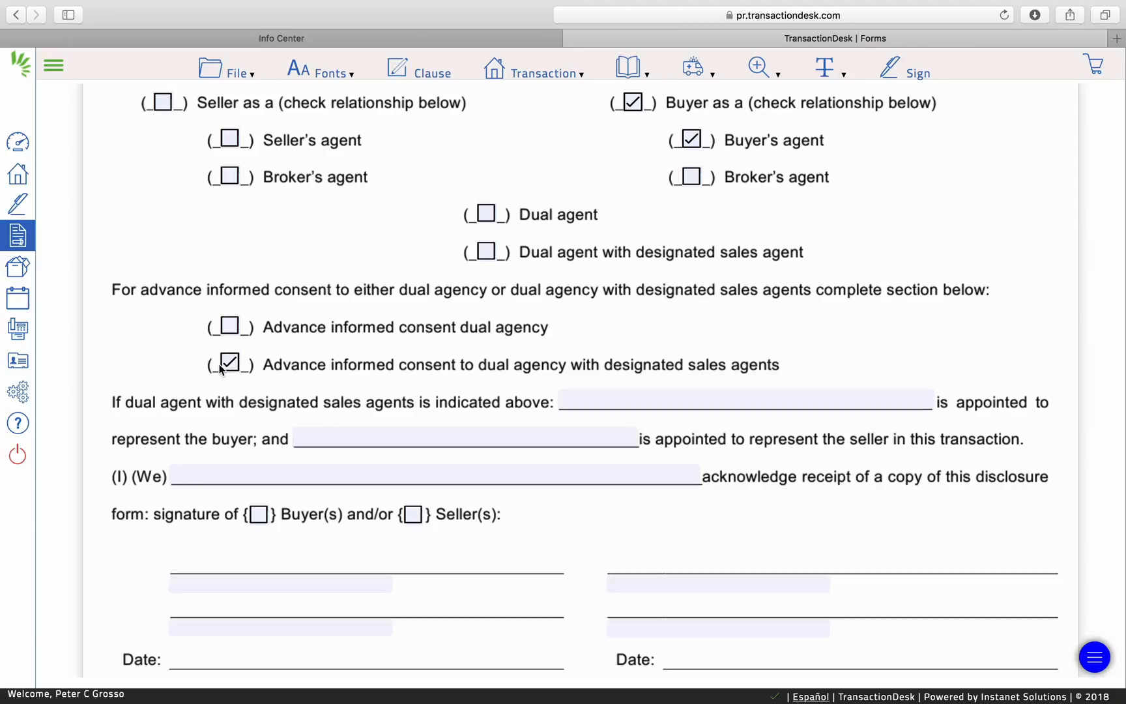
# Enter "A licensed Sales Agent" as the designated agent appointed to represent the buyer.
pyautogui.click(593, 401)
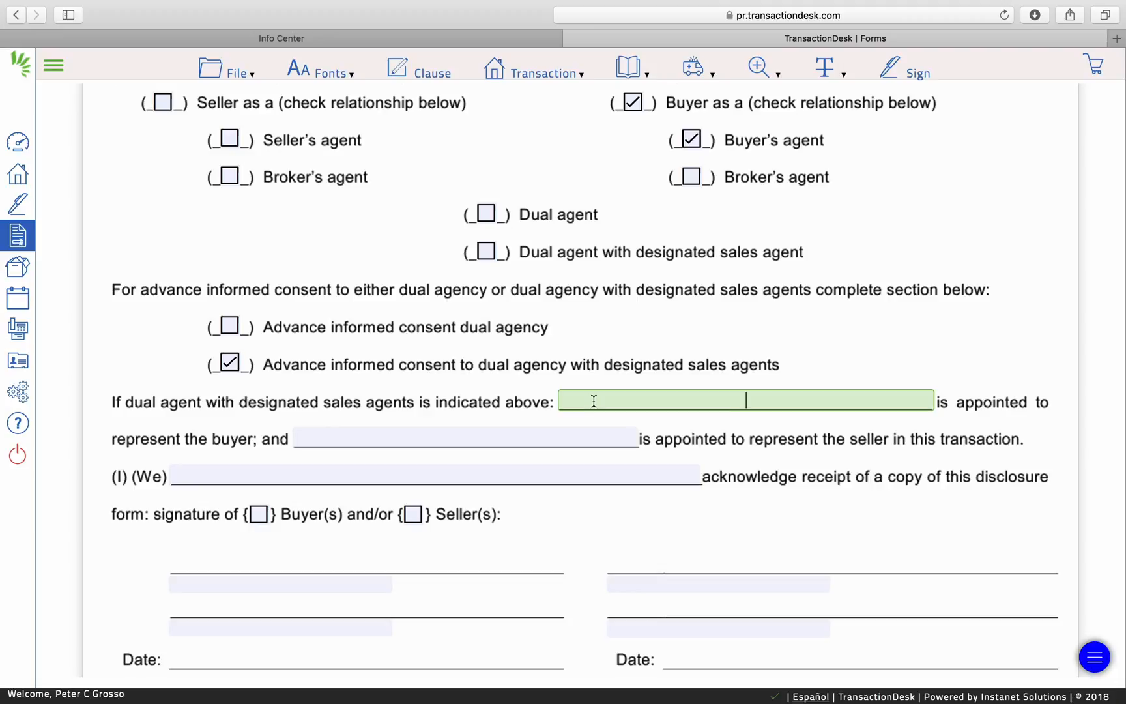
pyautogui.write('A licence')
pyautogui.press('BackSpace')
pyautogui.press('BackSpace')
pyautogui.write('sed ')
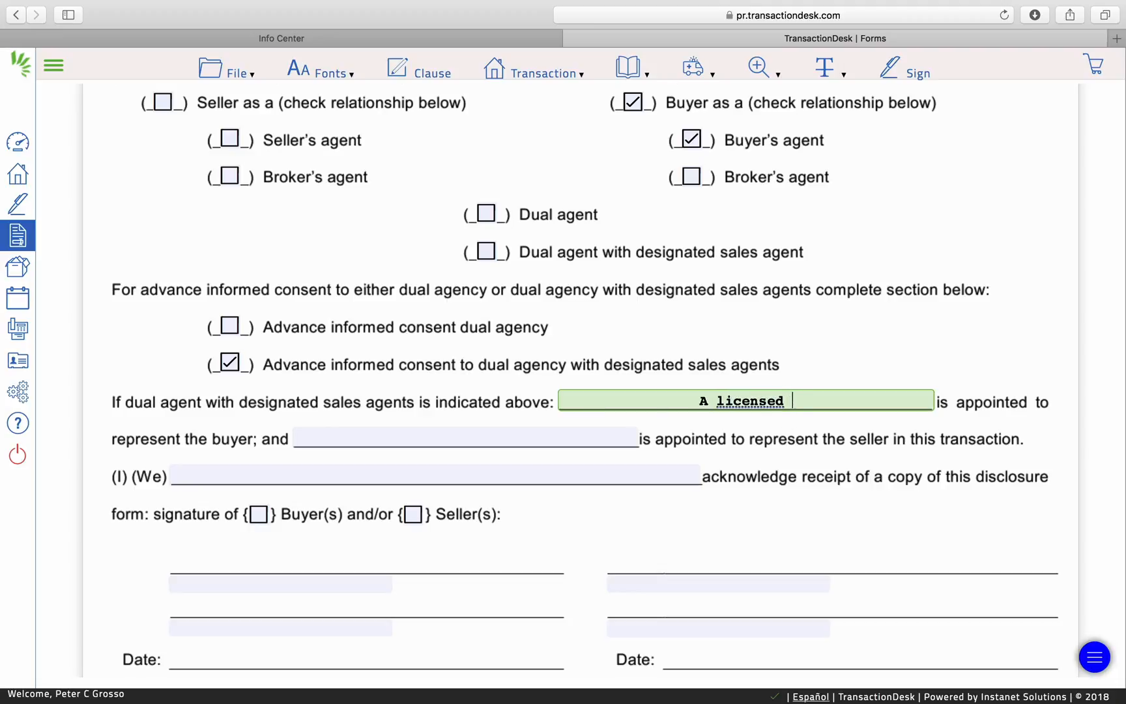
pyautogui.write('Sales AGen')
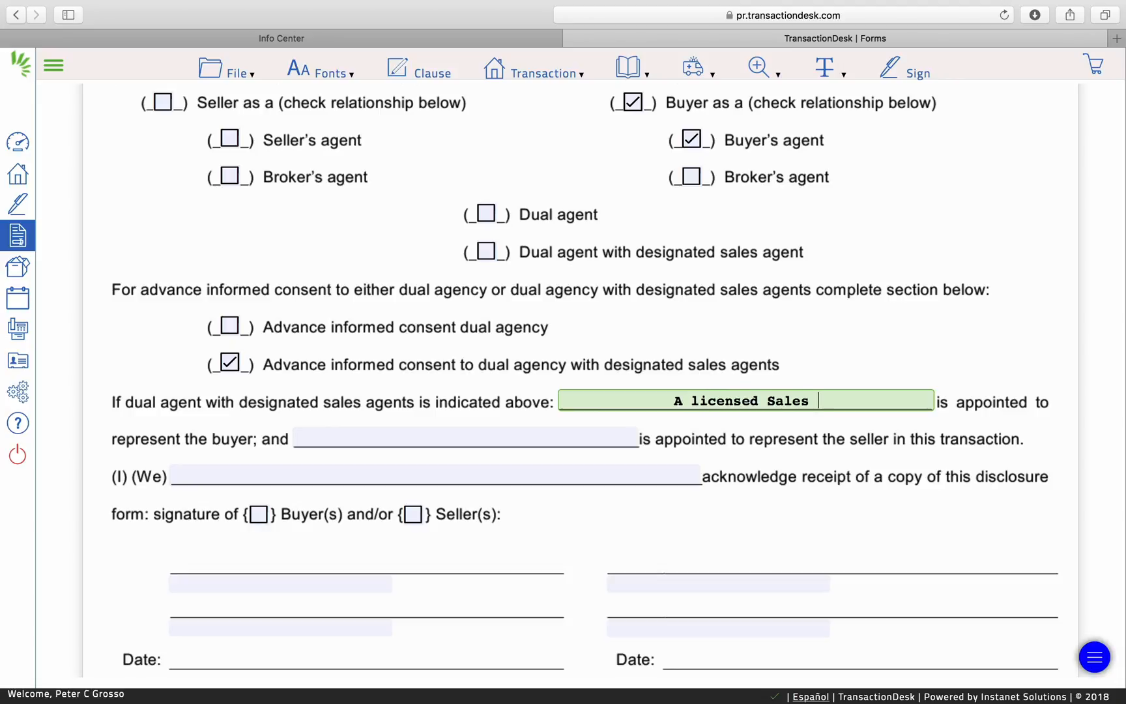
pyautogui.press('BackSpace')
pyautogui.press('BackSpace')
pyautogui.press('BackSpace')
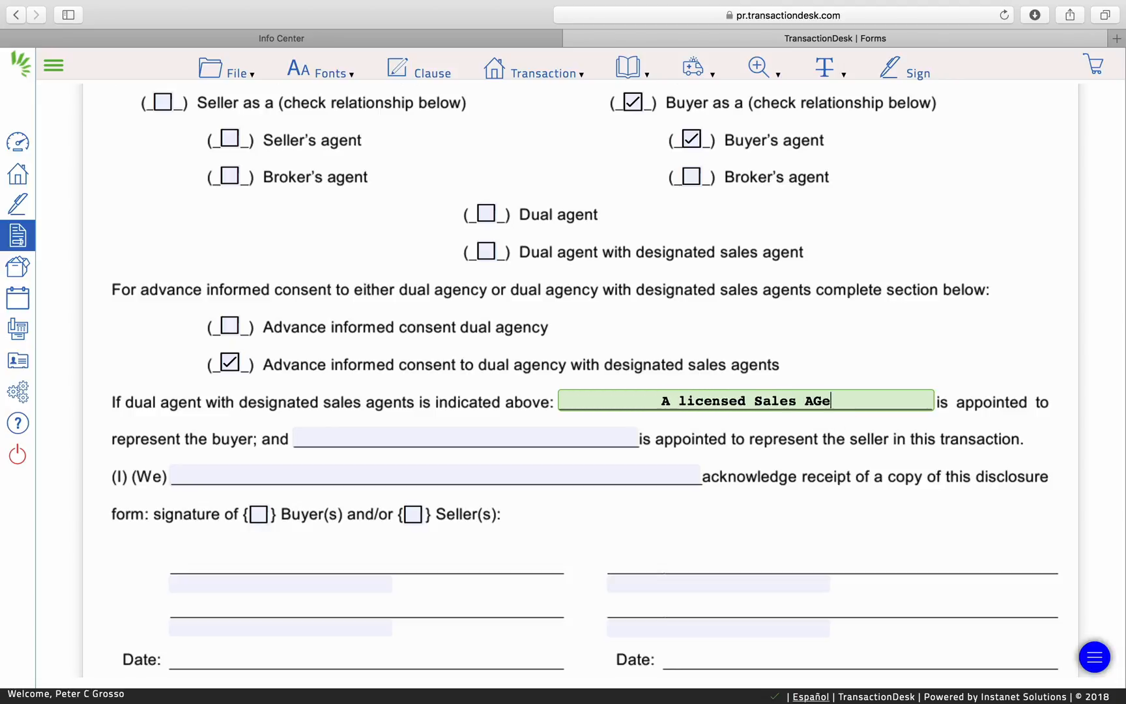
pyautogui.write('gent')
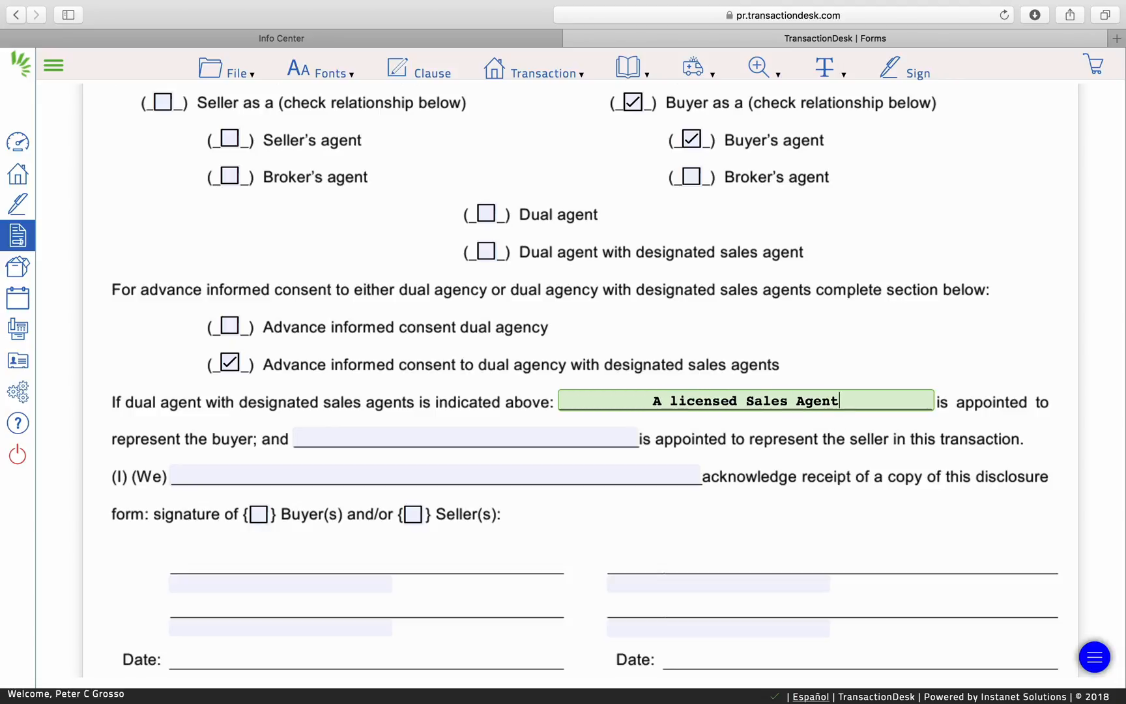
# Copy "A licensed Sales Agent" into the blank for the agent appointed to represent the seller.
pyautogui.moveTo(841, 399); pyautogui.dragTo(645, 395)
pyautogui.rightClick(678, 395)
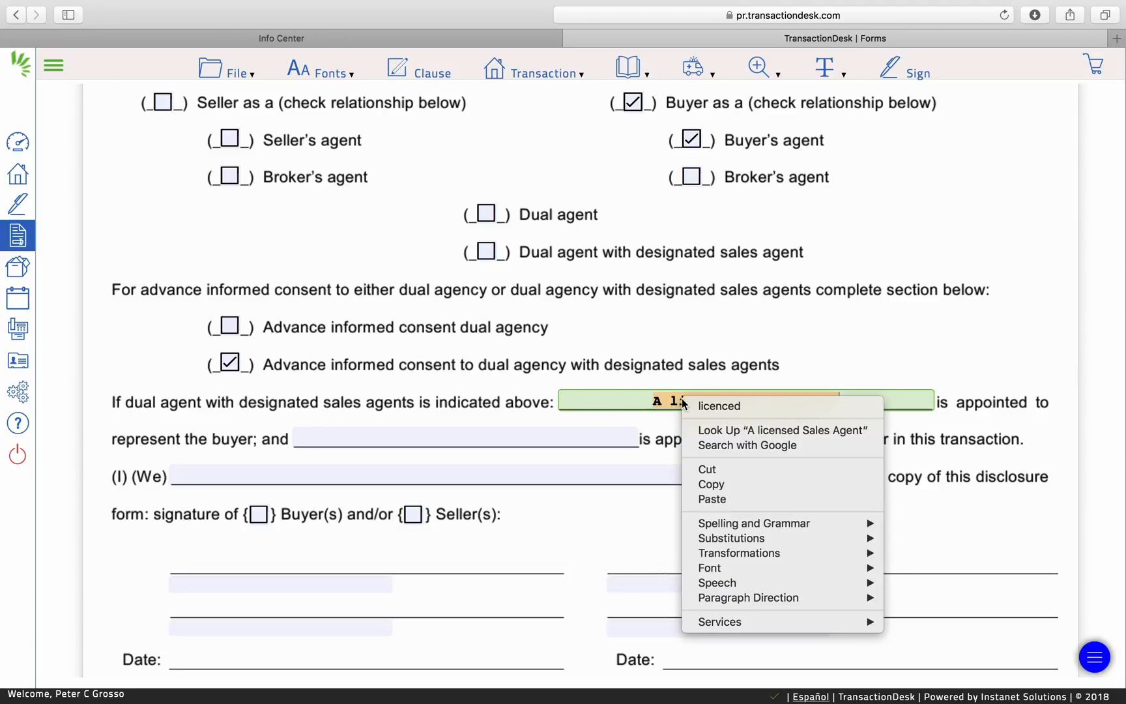
pyautogui.click(707, 484)
pyautogui.click(377, 435)
pyautogui.press('super+v')
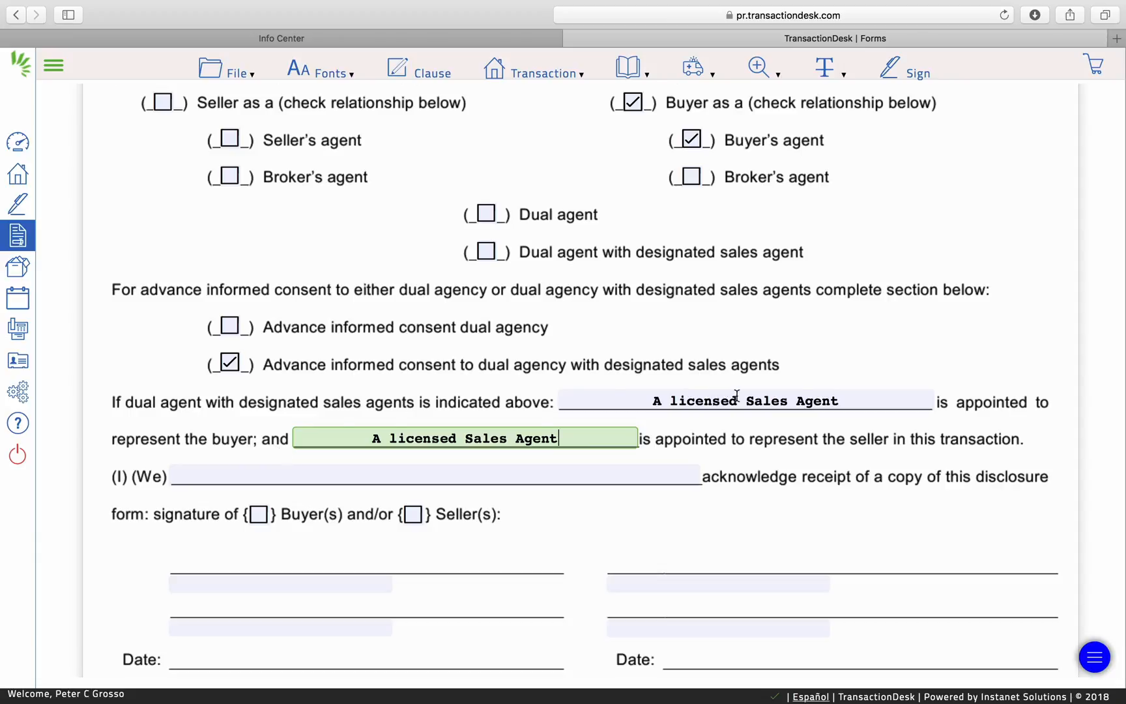
# Enter the buyer's full name in the receipt acknowledgement and mark the signature as Buyer(s).
pyautogui.scroll(-3, 428, 529)
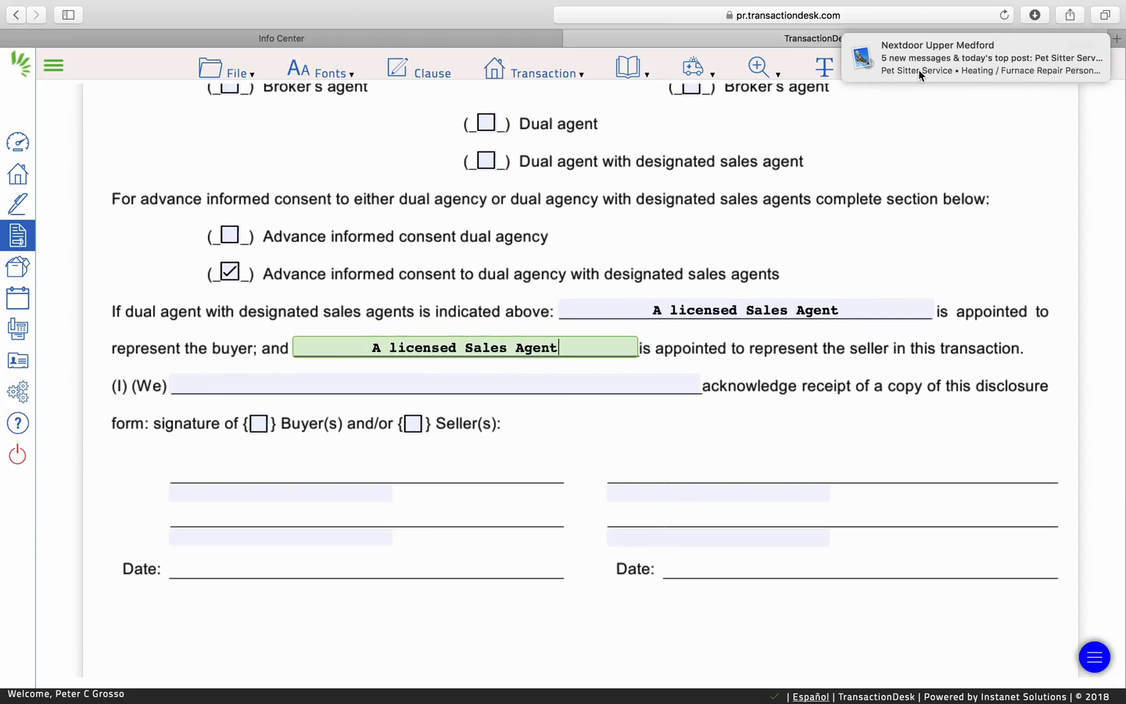
pyautogui.click(220, 379)
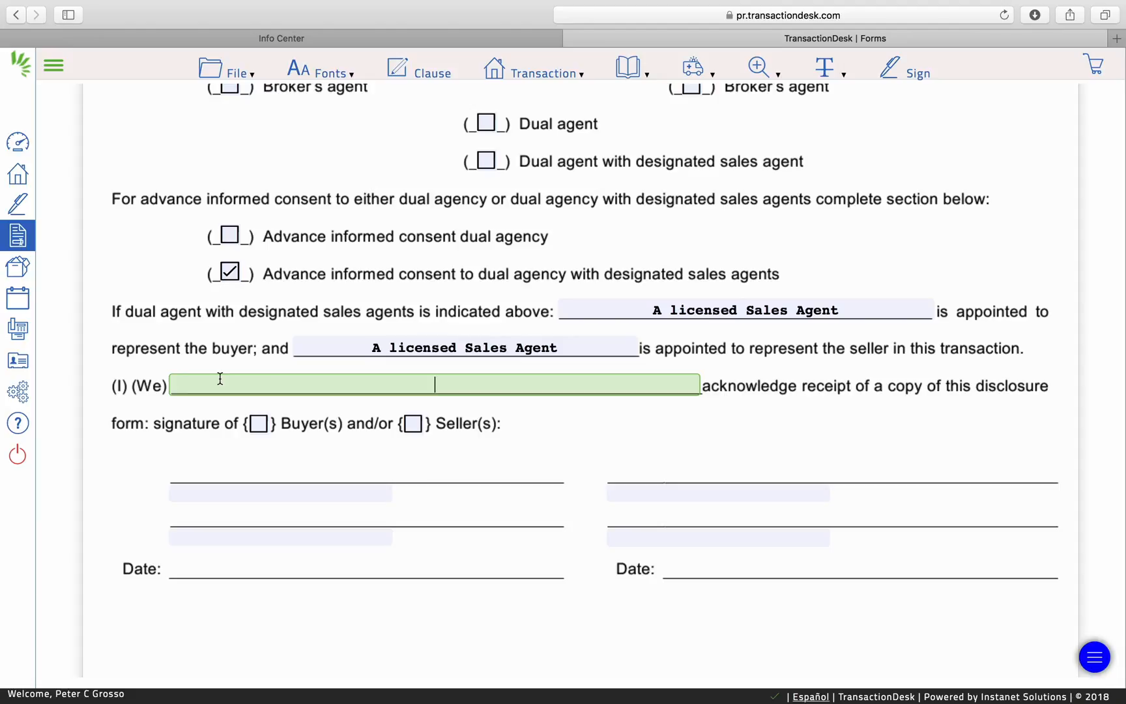
pyautogui.write('John Smith')
pyautogui.click(259, 427)
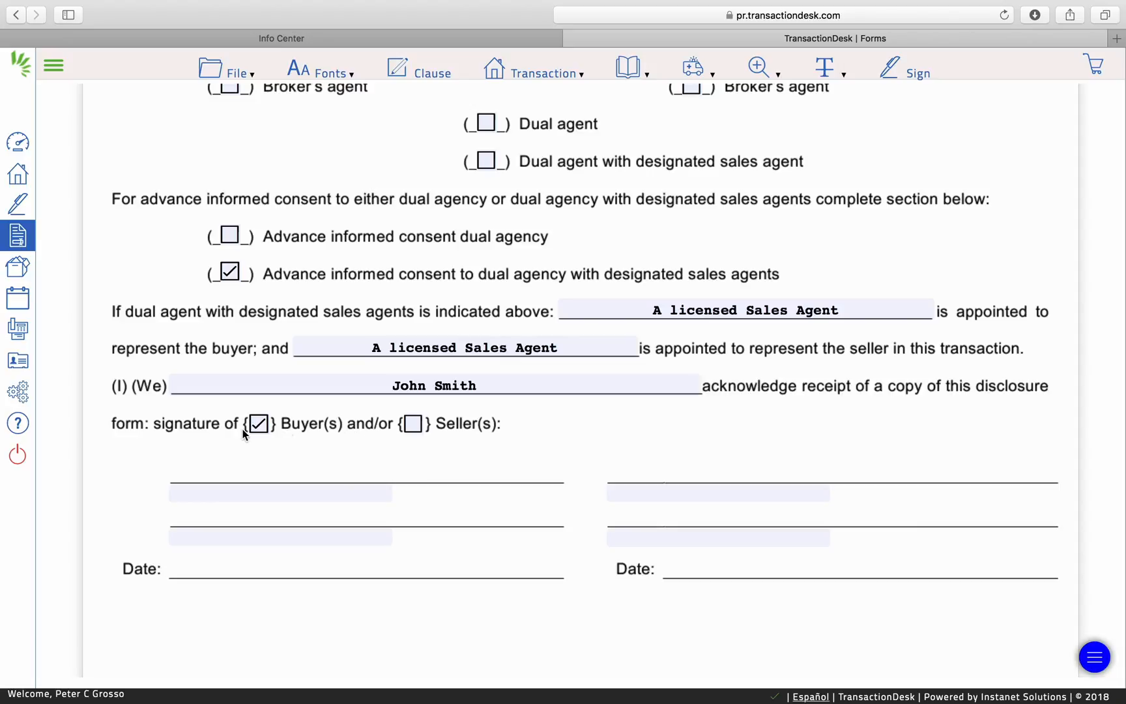
# Enter the buyer's full name under the first signature line of the disclosure form.
pyautogui.click(184, 496)
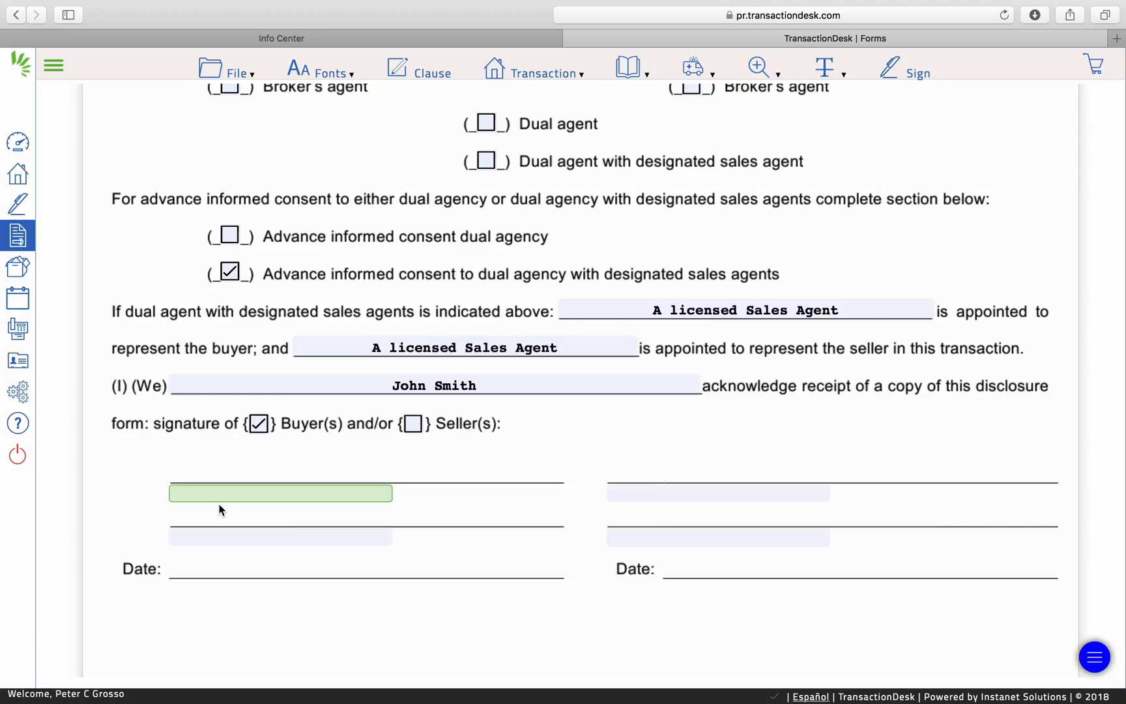
pyautogui.write('John Smith')
pyautogui.scroll(-3, 584, 516)
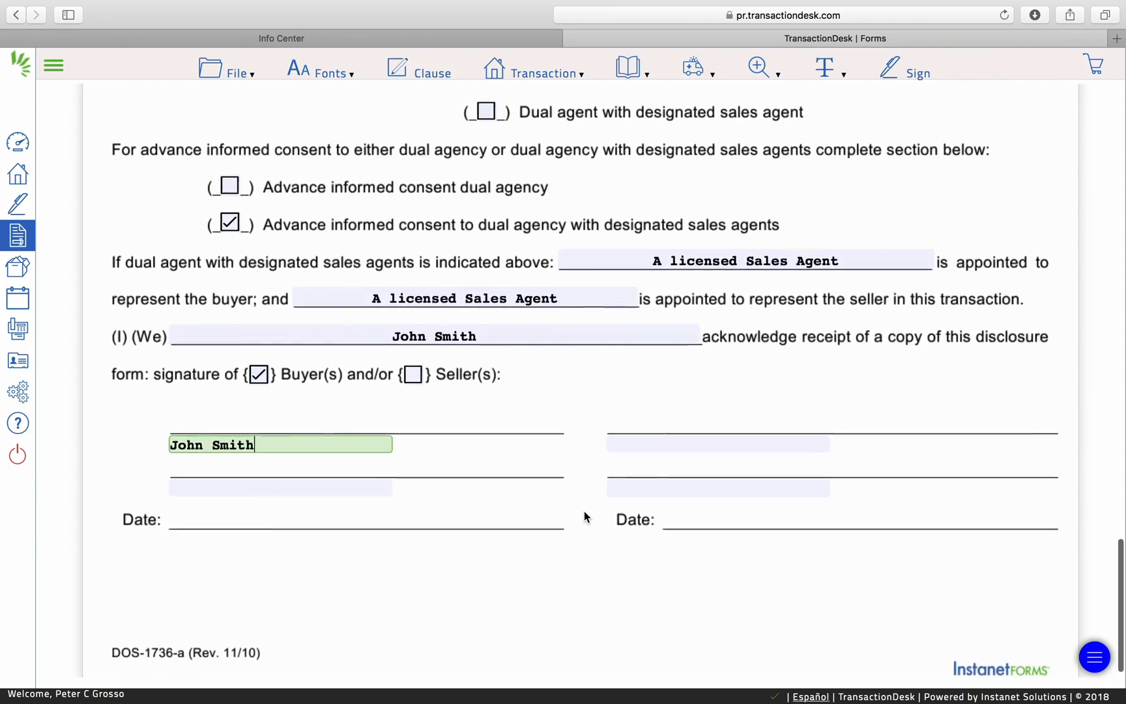
# Review the filled-in disclosure form, from the agency descriptions through the relationship checkboxes to the signature section.
pyautogui.scroll(20, 585, 514)
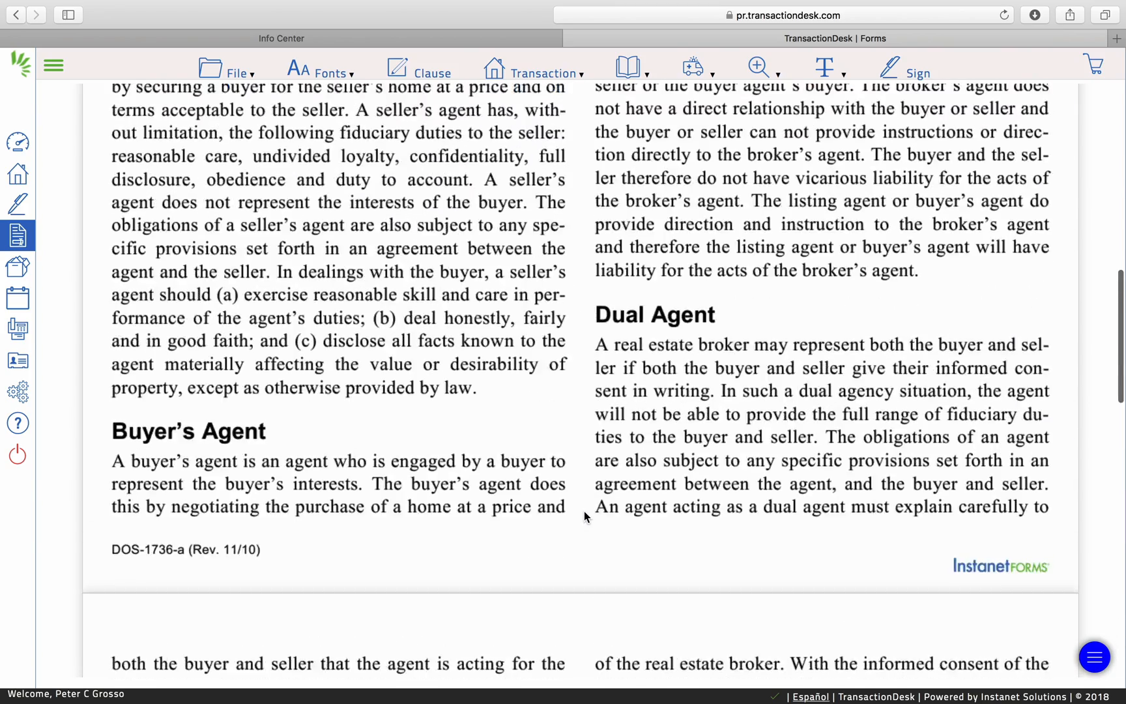
pyautogui.scroll(5, 584, 511)
pyautogui.scroll(-20, 584, 511)
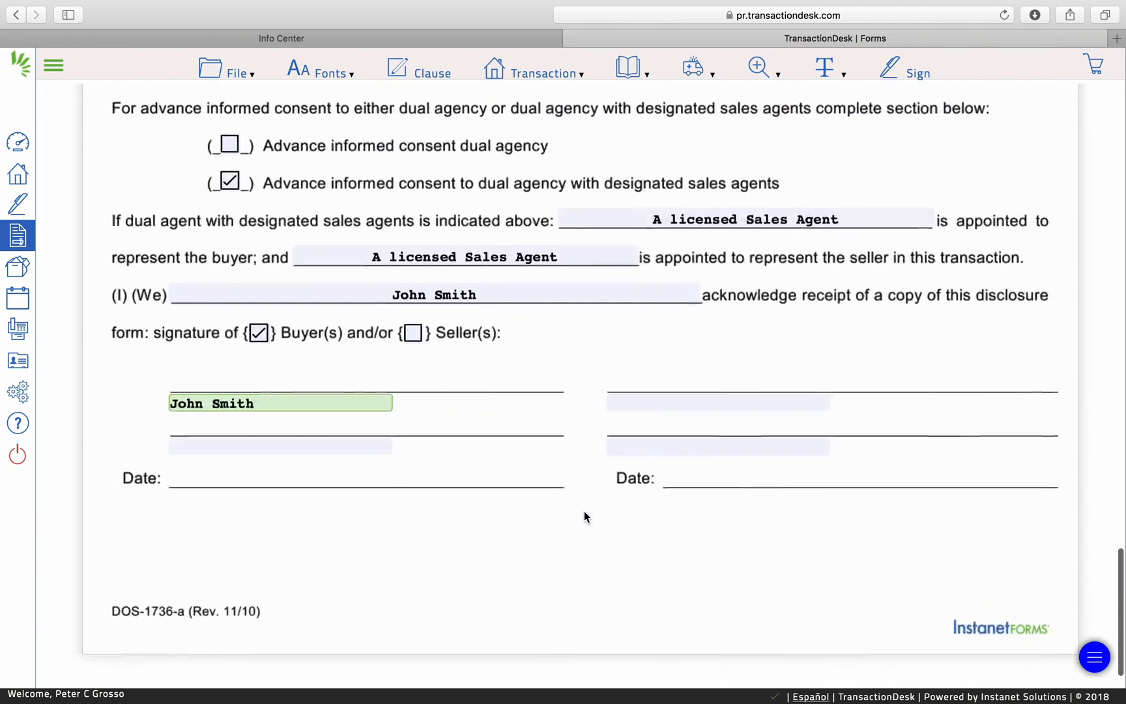
pyautogui.scroll(10, 585, 511)
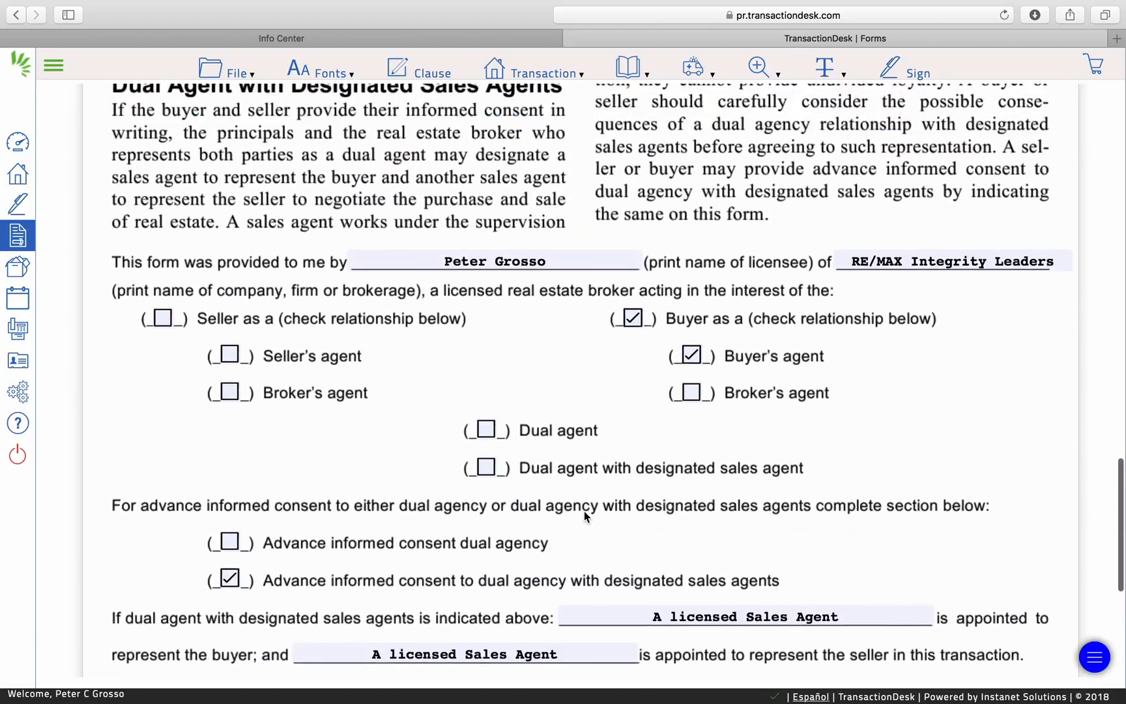
pyautogui.scroll(2, 587, 517)
pyautogui.scroll(-10, 812, 516)
pyautogui.scroll(4, 814, 514)
pyautogui.scroll(2, 812, 514)
pyautogui.scroll(-8, 764, 354)
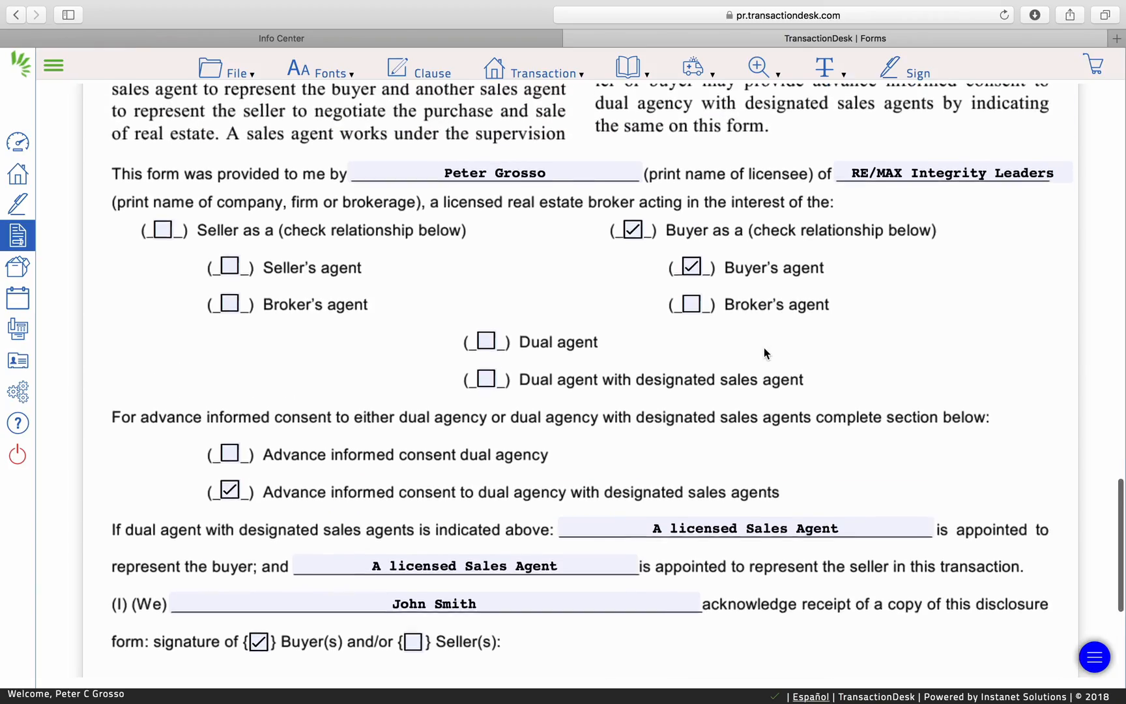
# Create an Authentisign signing session from the form and upload Buyer Due Dil.pdf from the Desktop as an additional document.
pyautogui.click(903, 70)
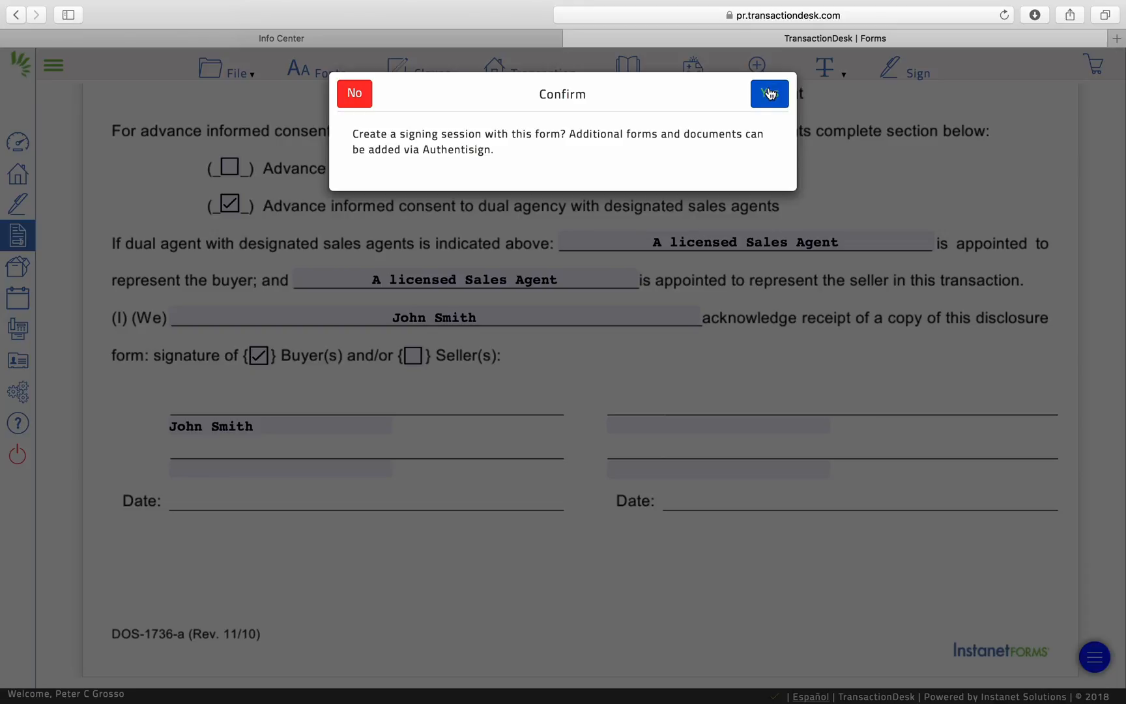
pyautogui.click(770, 94)
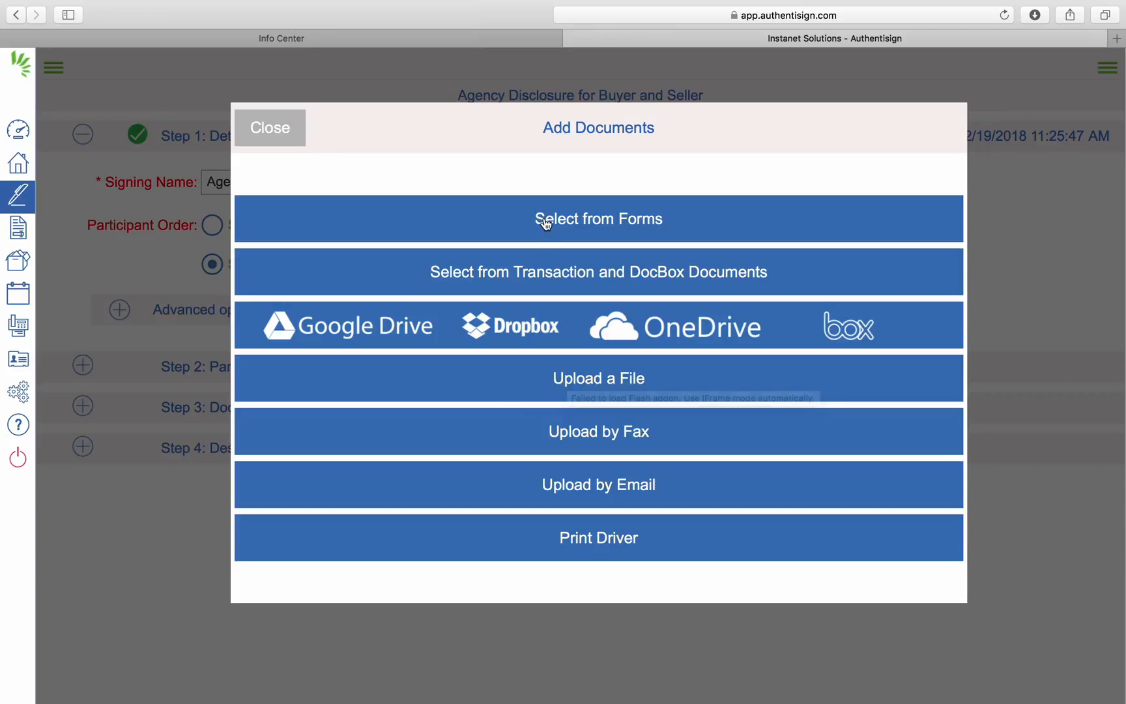
pyautogui.click(588, 388)
pyautogui.click(940, 79)
pyautogui.write('bu')
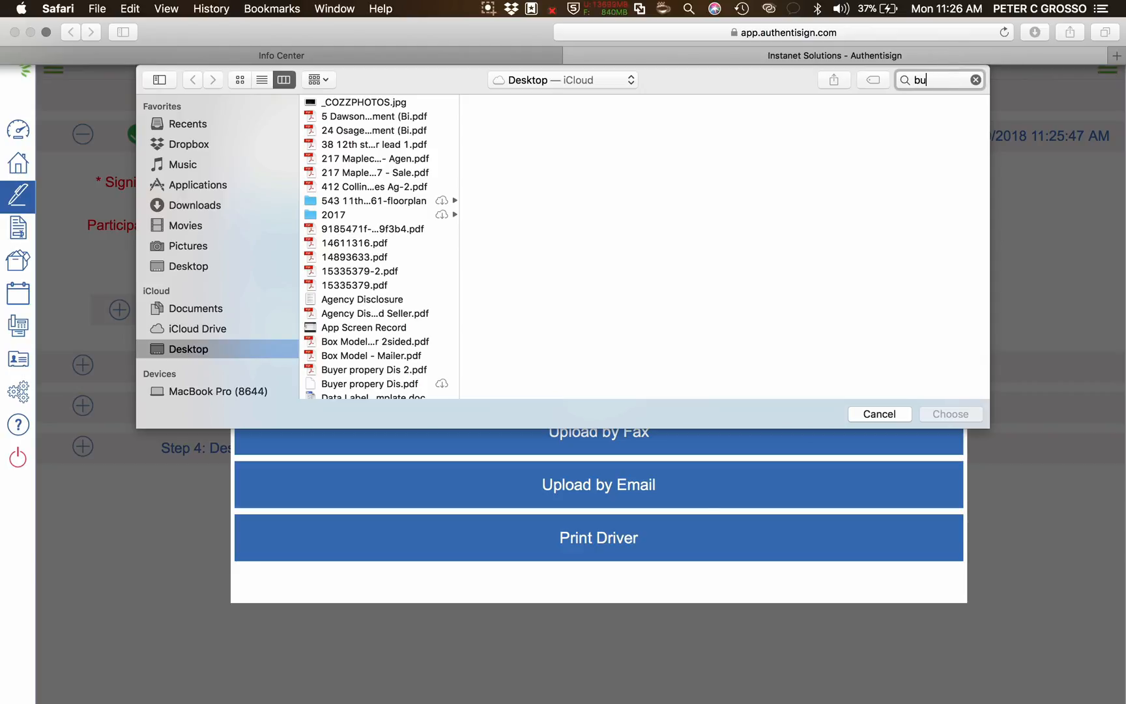
pyautogui.write('yer due')
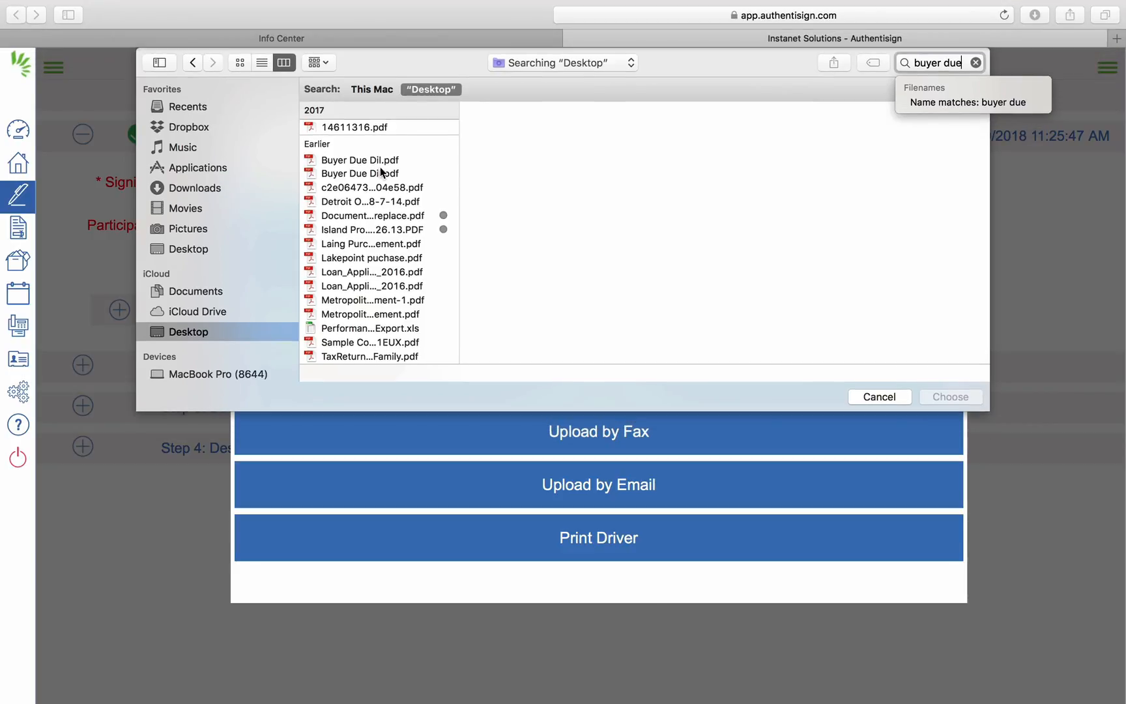
pyautogui.click(357, 159)
pyautogui.click(941, 397)
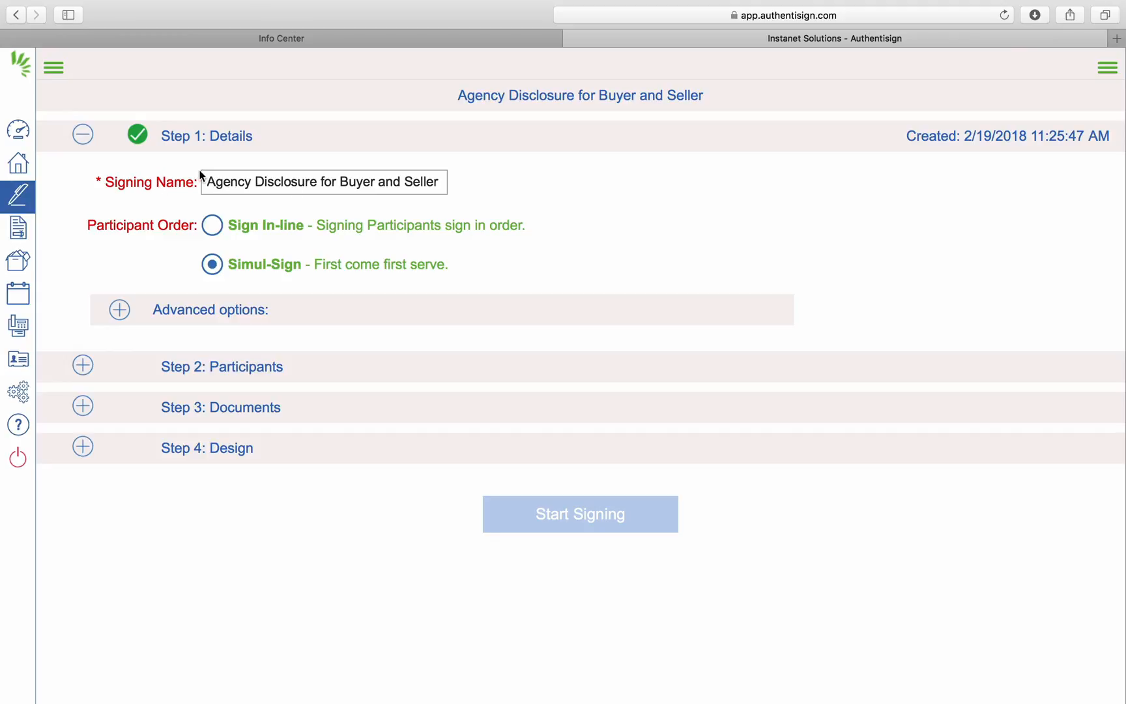
# Replace "Buyer and Seller" in the signing name with the buyer's full name, keeping "Agency Disclosure for".
pyautogui.moveTo(204, 182); pyautogui.dragTo(449, 182)
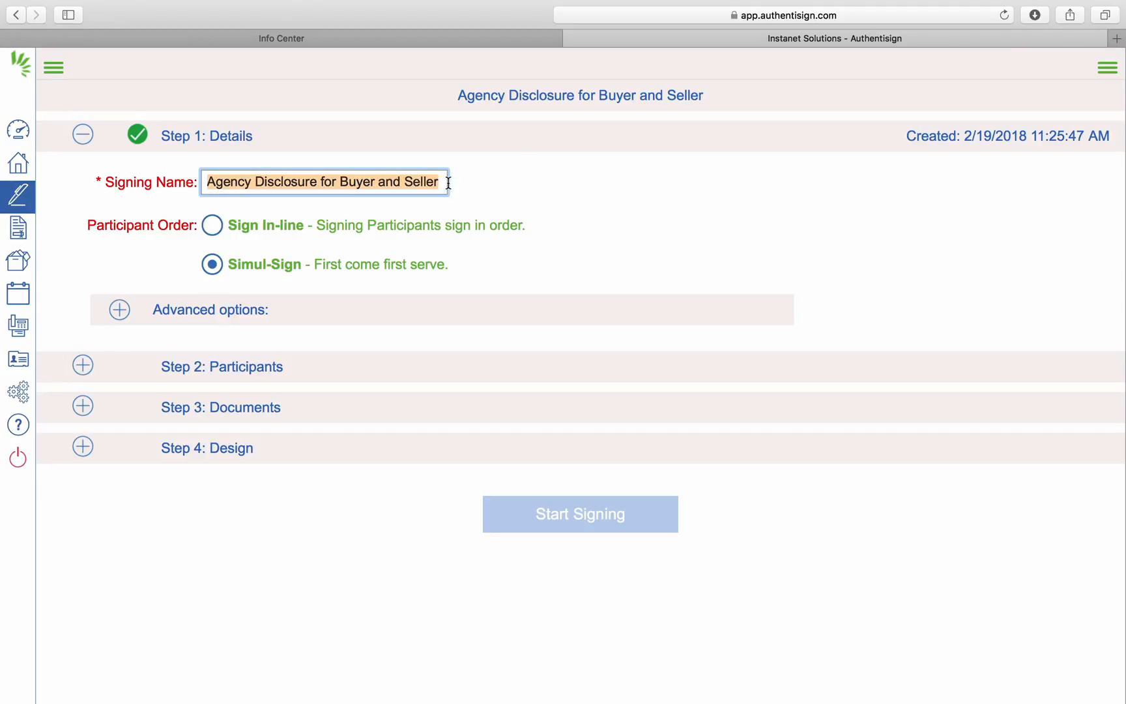
pyautogui.click(328, 185)
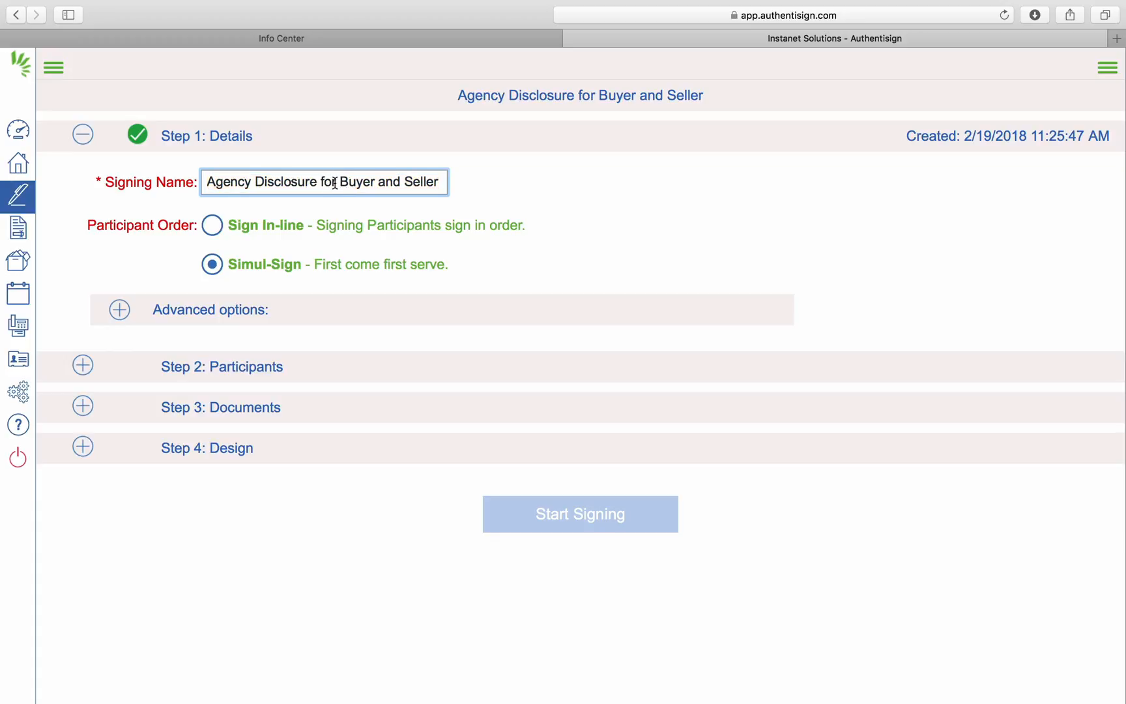
pyautogui.moveTo(206, 177); pyautogui.dragTo(524, 172)
pyautogui.click(318, 178)
pyautogui.click(328, 180)
pyautogui.moveTo(329, 179); pyautogui.dragTo(486, 186)
pyautogui.write('John Smith')
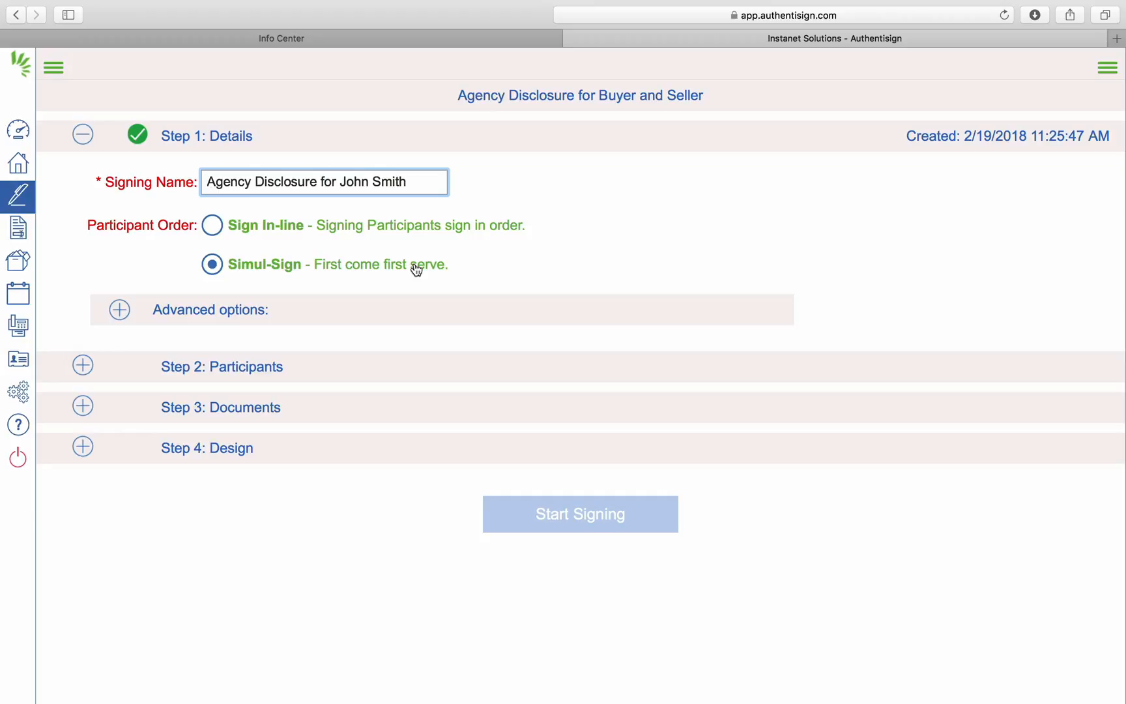
# Switch the participant order to Sign In-line and back to Simul-Sign.
pyautogui.click(216, 233)
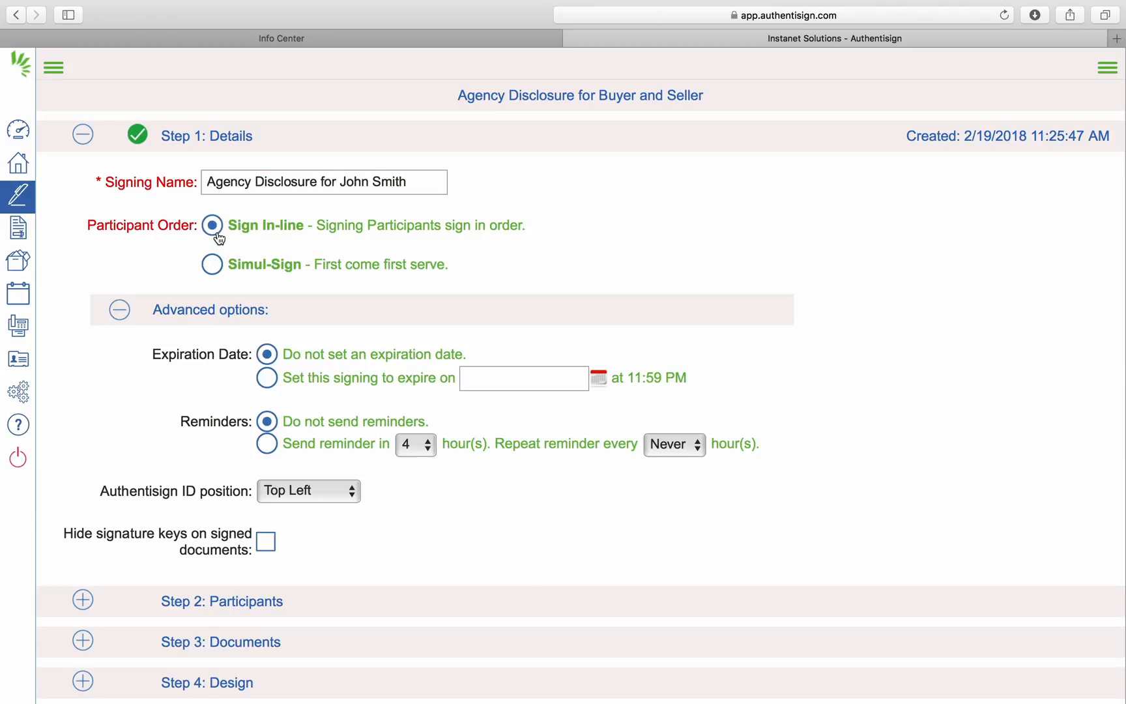
pyautogui.click(211, 265)
pyautogui.click(216, 240)
pyautogui.click(209, 272)
# Set the signing to expire on 02/22/2018 and send a reminder in 4 hours, repeating every 4 hours.
pyautogui.click(266, 382)
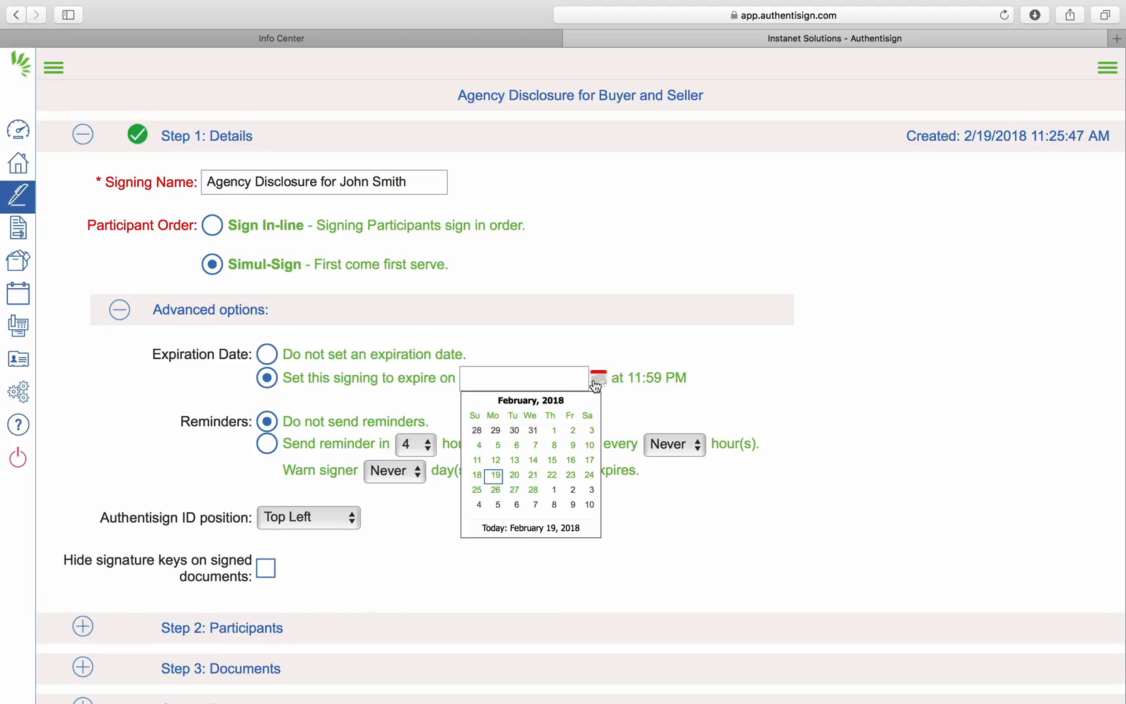
pyautogui.click(554, 476)
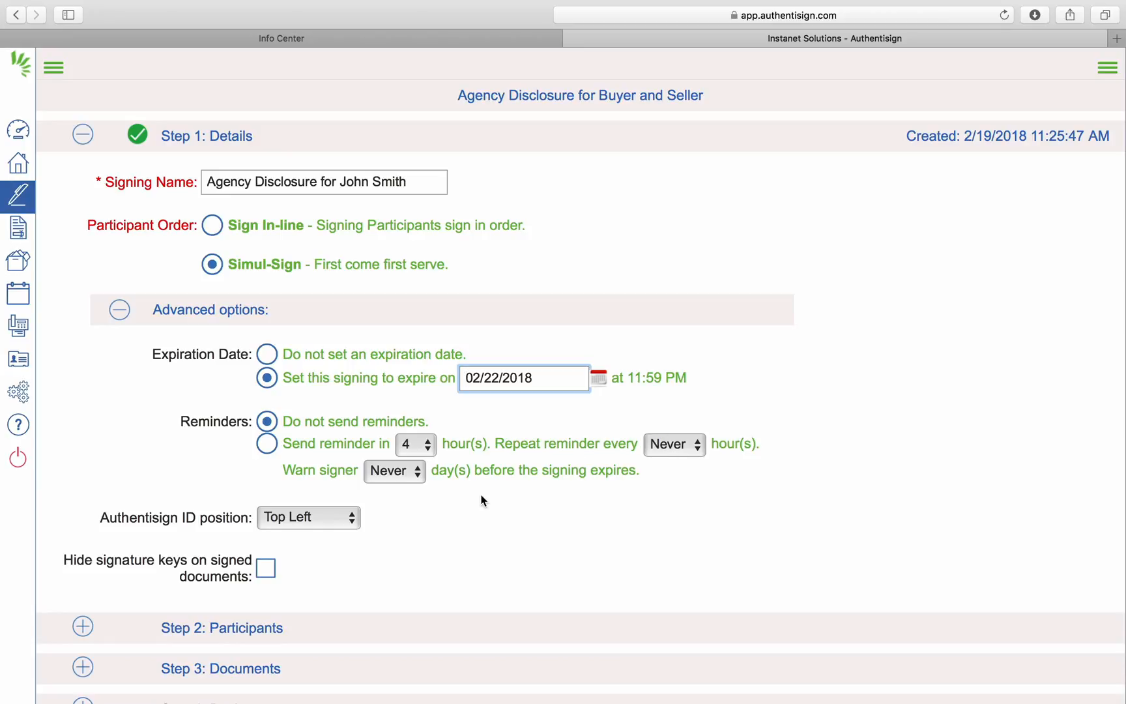
pyautogui.click(267, 450)
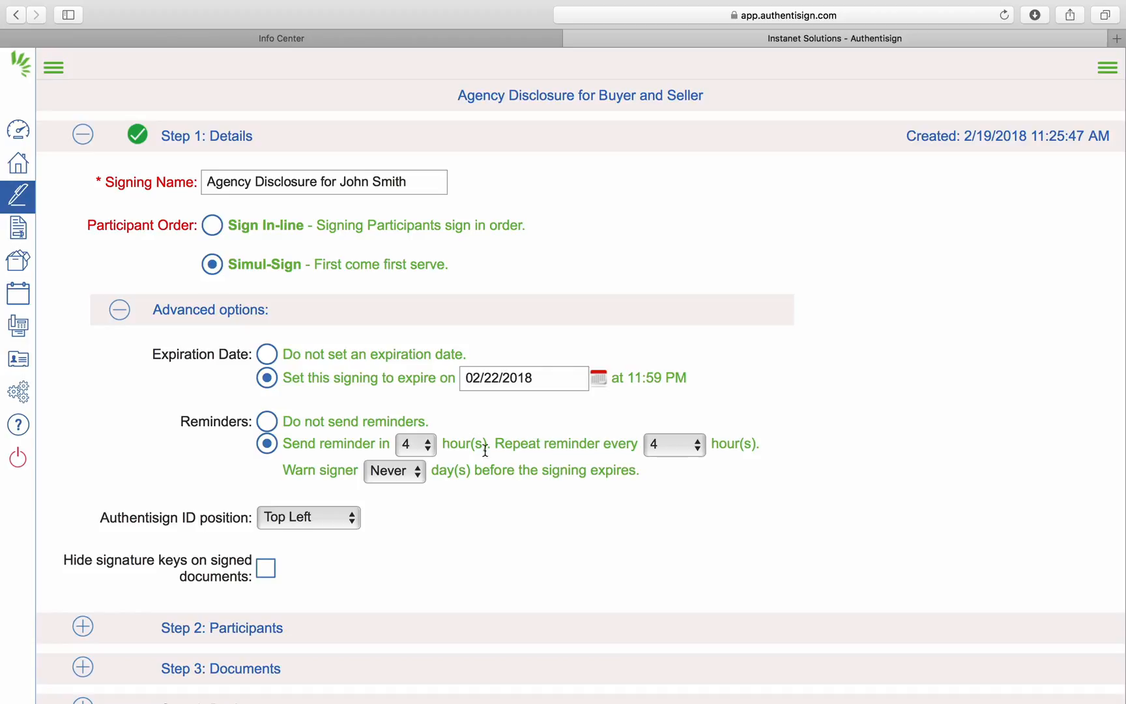
pyautogui.click(699, 447)
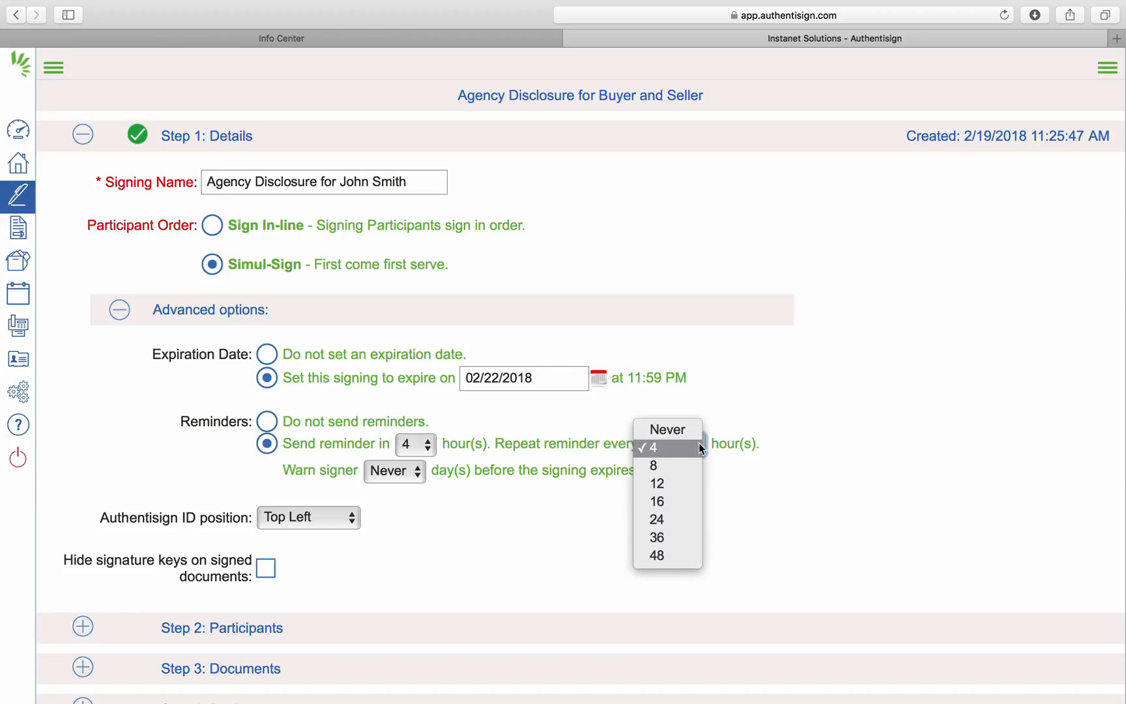
pyautogui.click(701, 447)
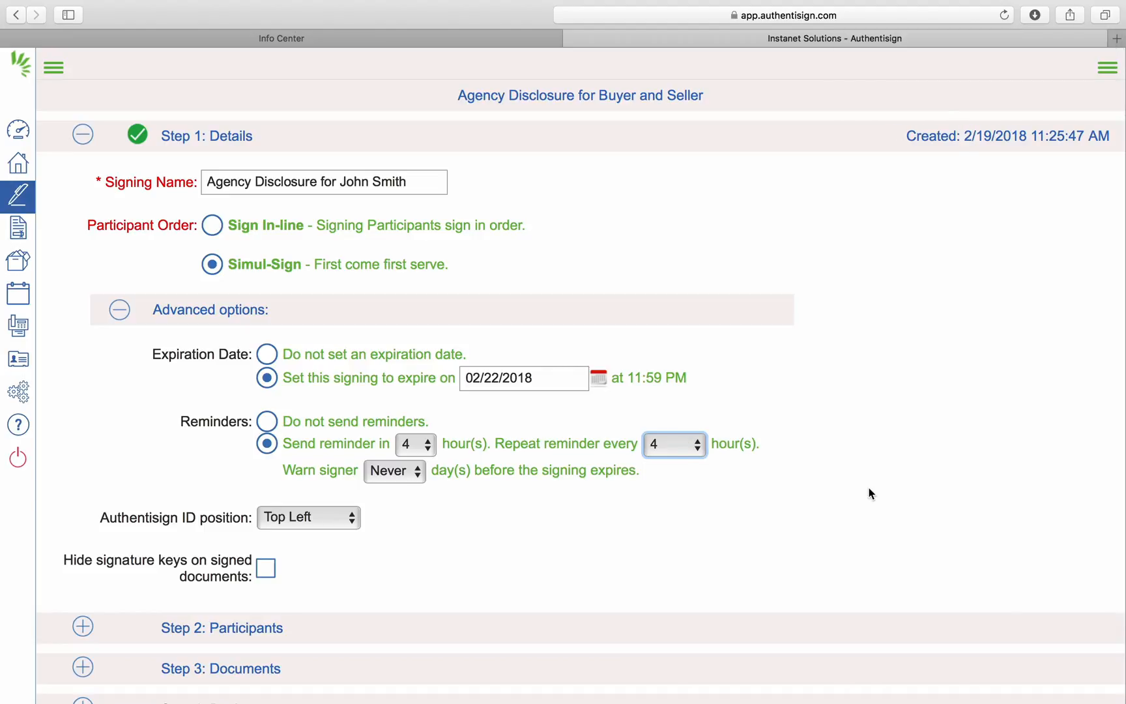
# Try to add yourself to the signing participants as a remote signer with the details saved to contacts.
pyautogui.click(82, 628)
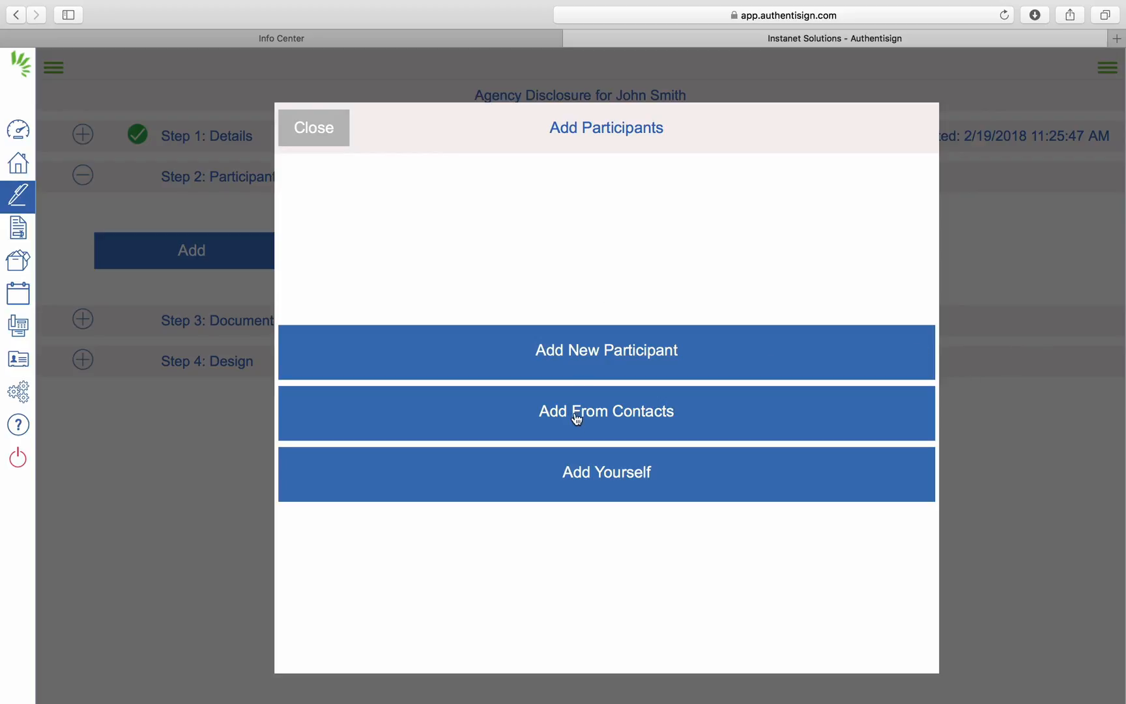
pyautogui.click(605, 481)
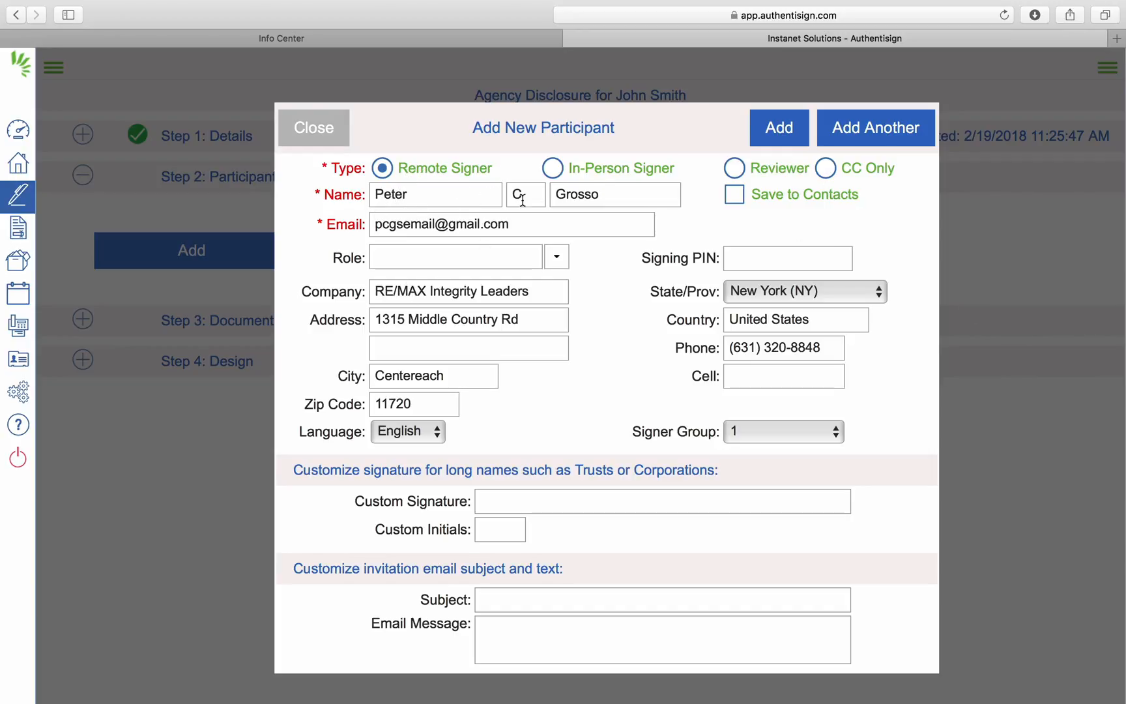
pyautogui.click(735, 198)
pyautogui.click(771, 132)
pyautogui.click(772, 129)
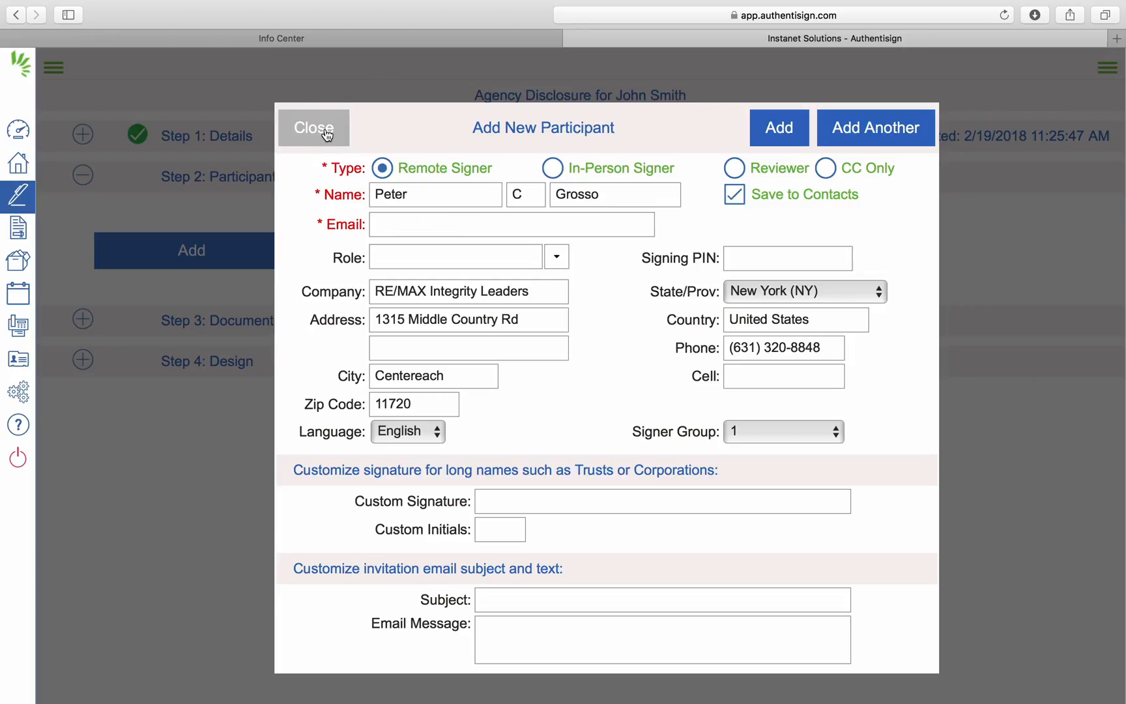
pyautogui.click(465, 225)
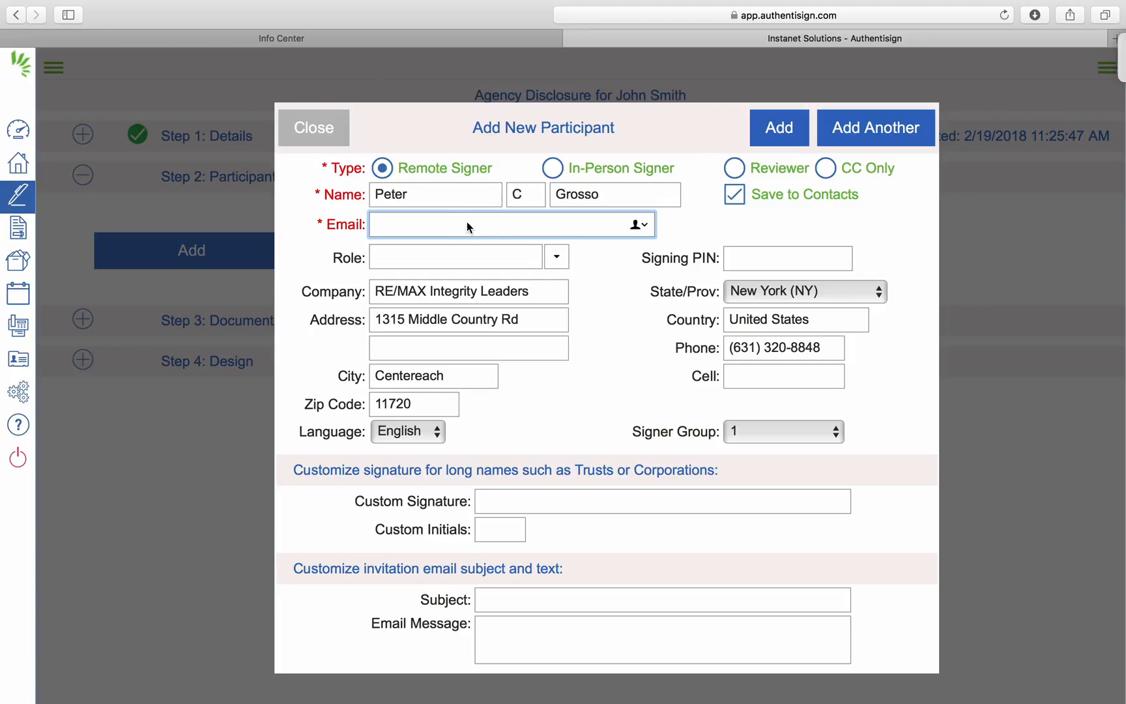
pyautogui.press('Escape')
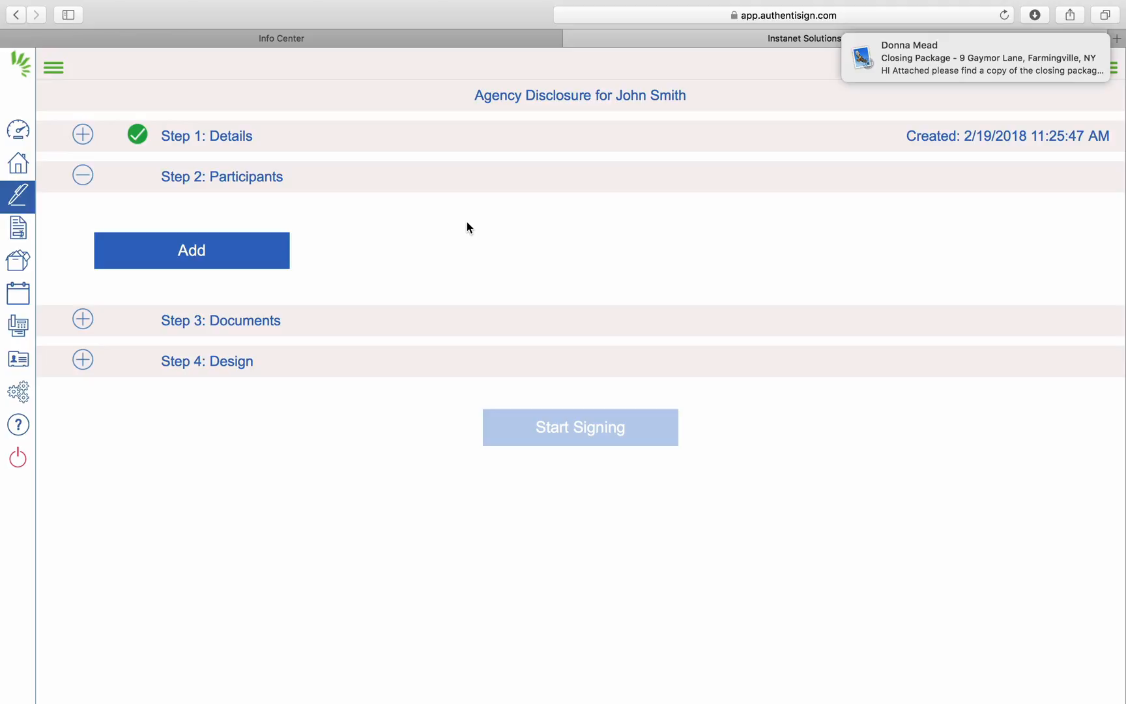
pyautogui.click(953, 66)
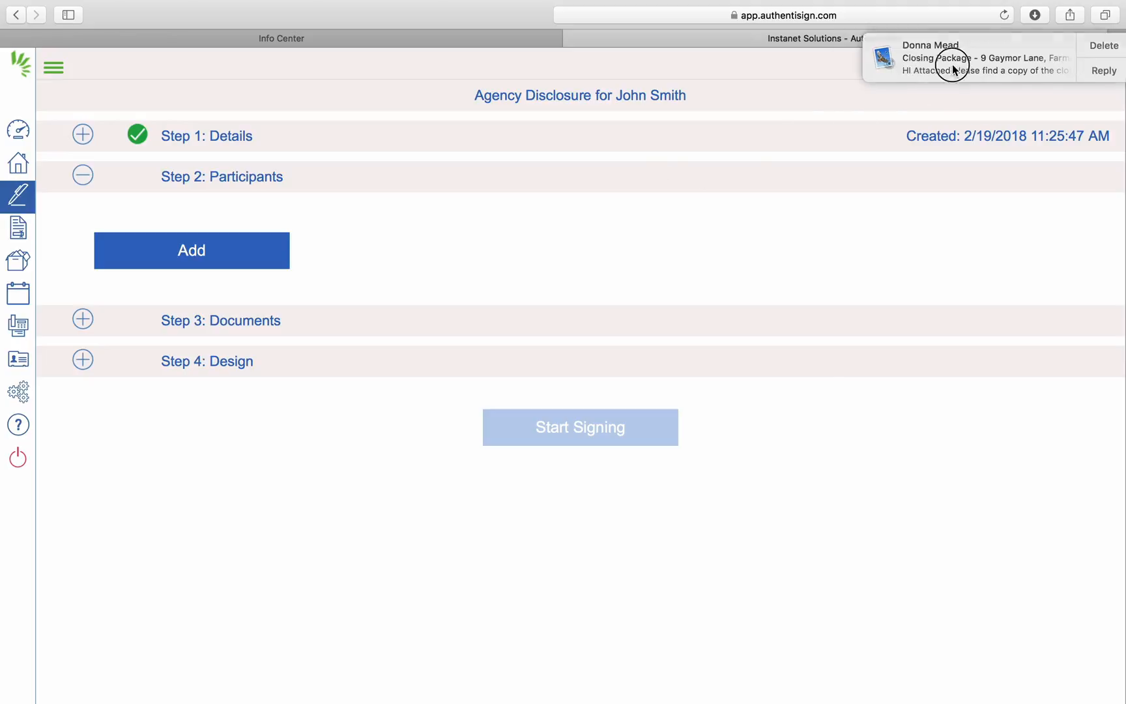
# Add yourself as a remote signer, save the details to contacts, and dismiss the role mappings without assigning Buyer 1.
pyautogui.click(191, 256)
pyautogui.click(566, 483)
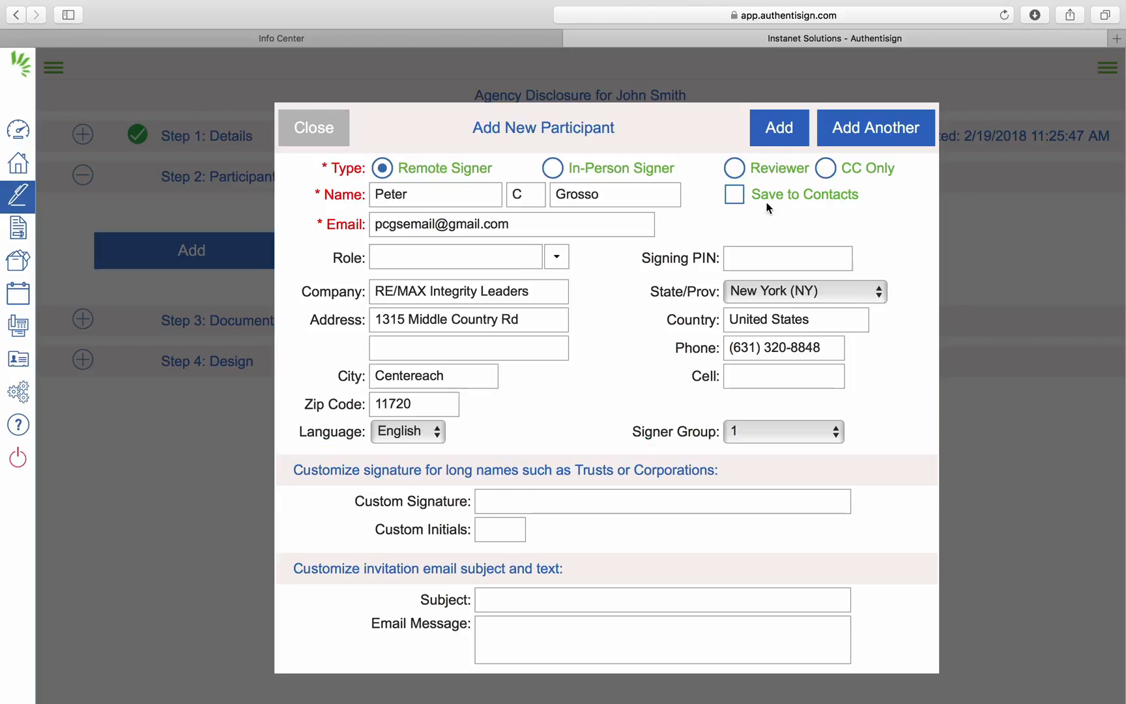
pyautogui.click(735, 195)
pyautogui.click(784, 131)
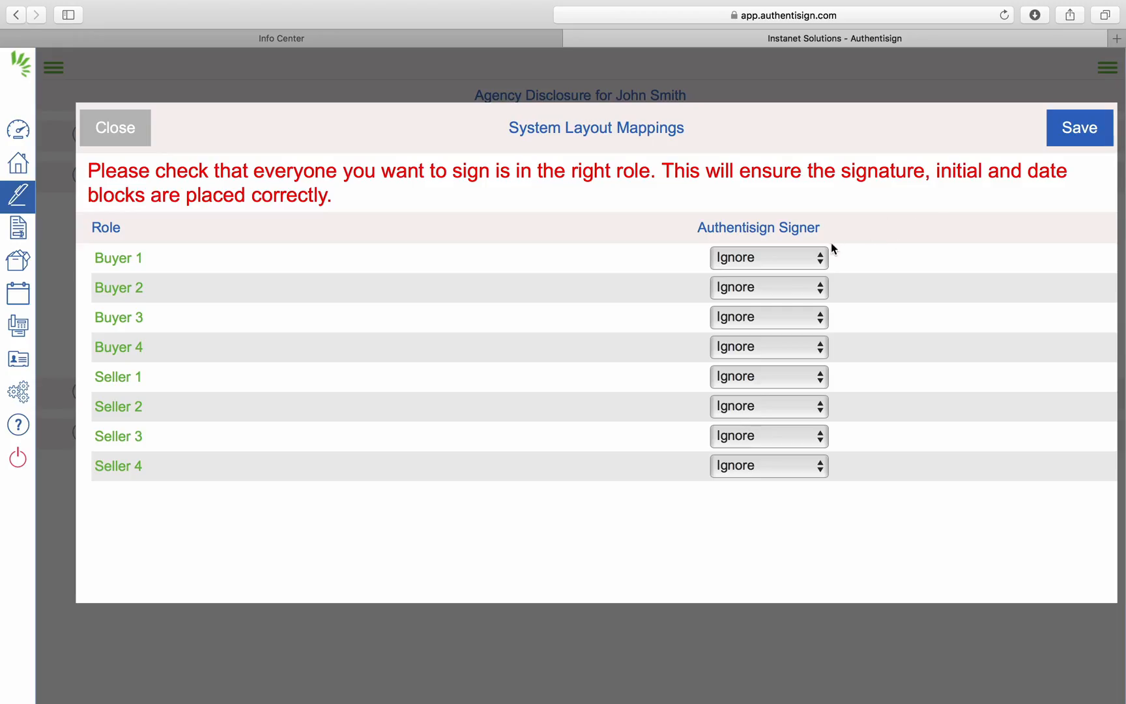
pyautogui.click(815, 258)
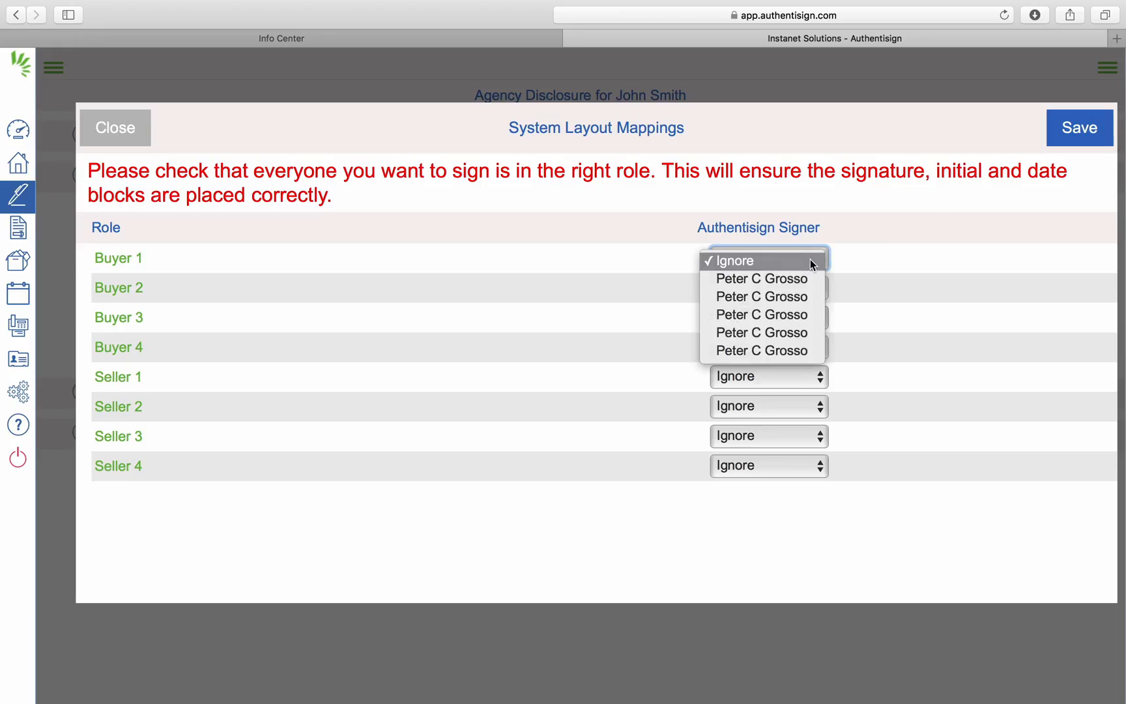
pyautogui.click(118, 131)
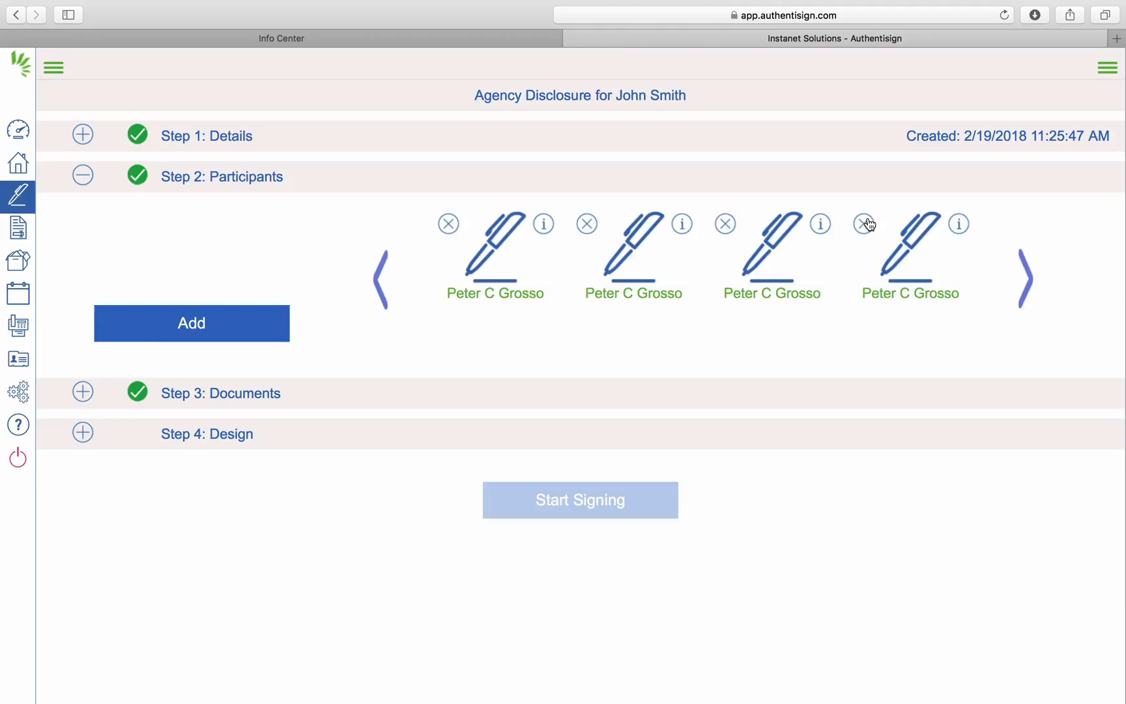
# Delete the duplicate entries from the signing participants so that only one signer is left.
pyautogui.click(869, 223)
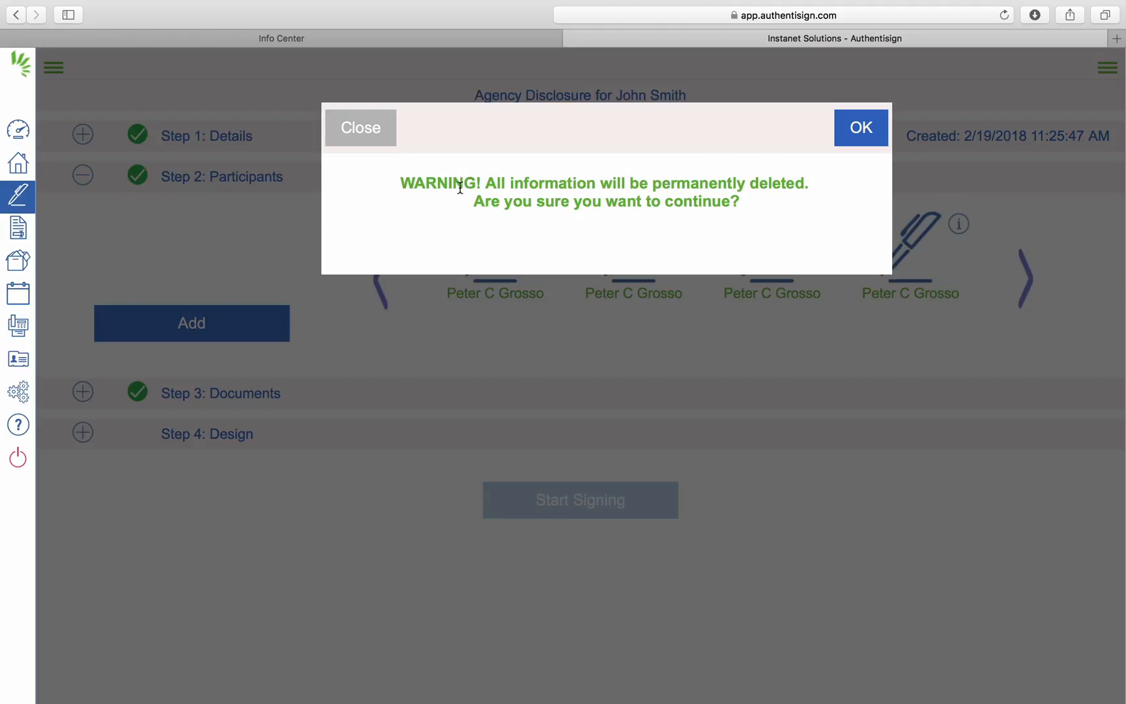
pyautogui.click(848, 131)
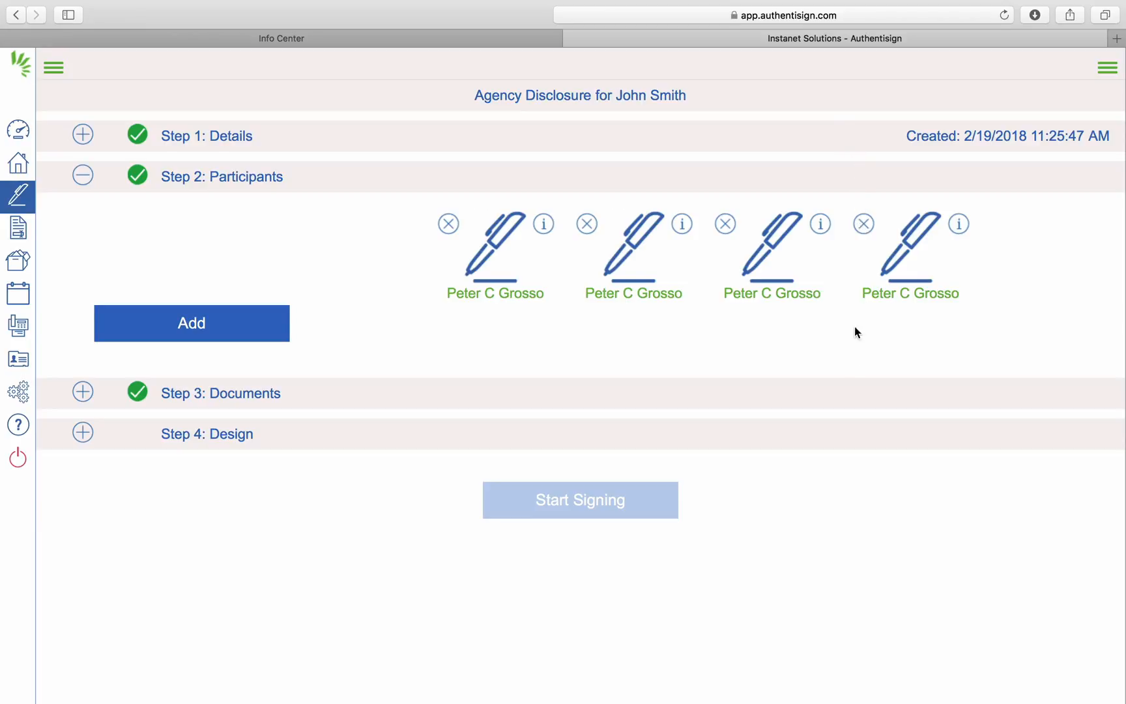
pyautogui.click(863, 228)
pyautogui.click(854, 131)
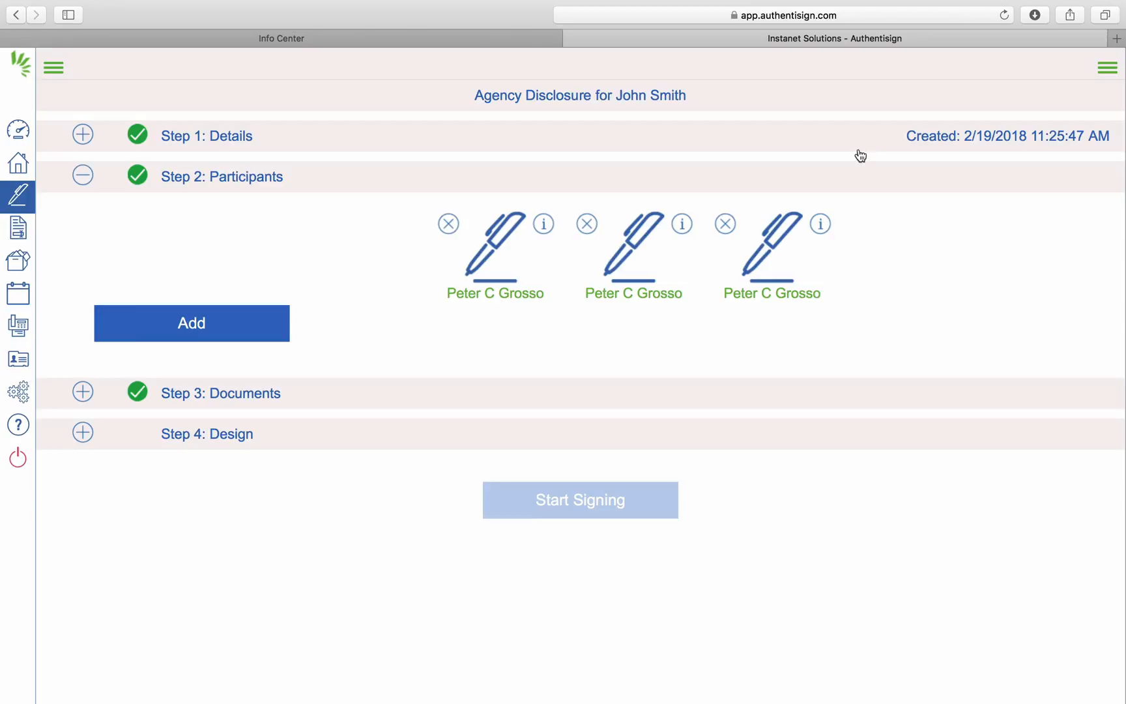
pyautogui.click(727, 223)
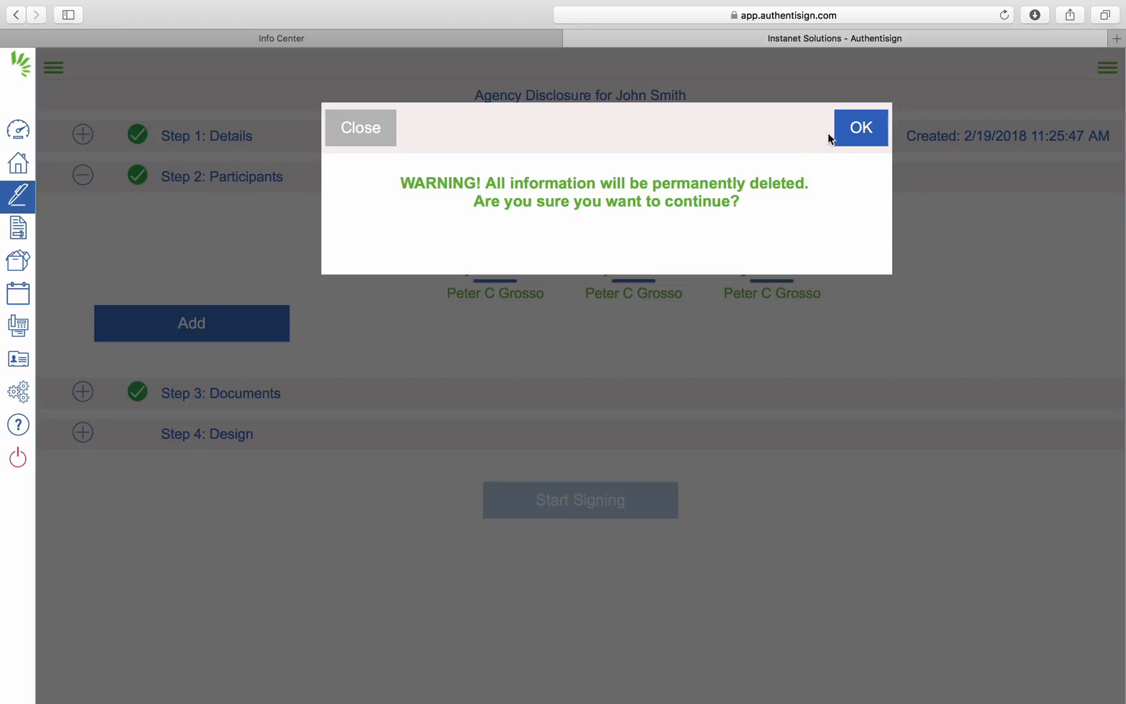
pyautogui.click(847, 133)
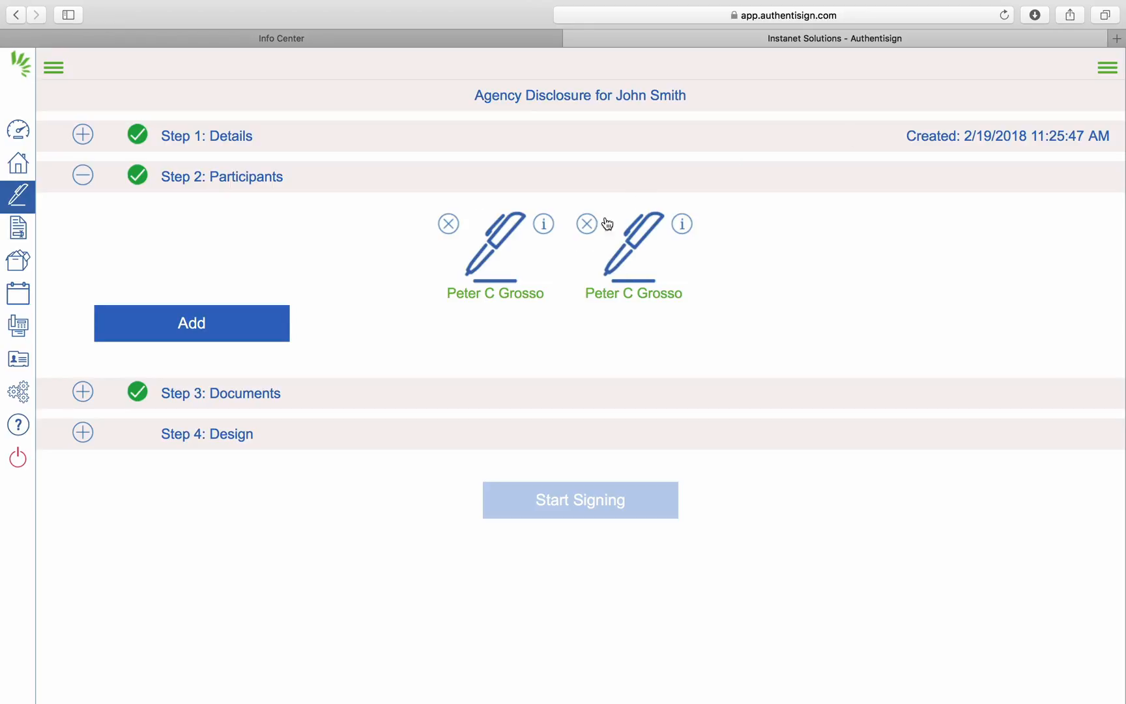
pyautogui.click(586, 223)
pyautogui.click(851, 136)
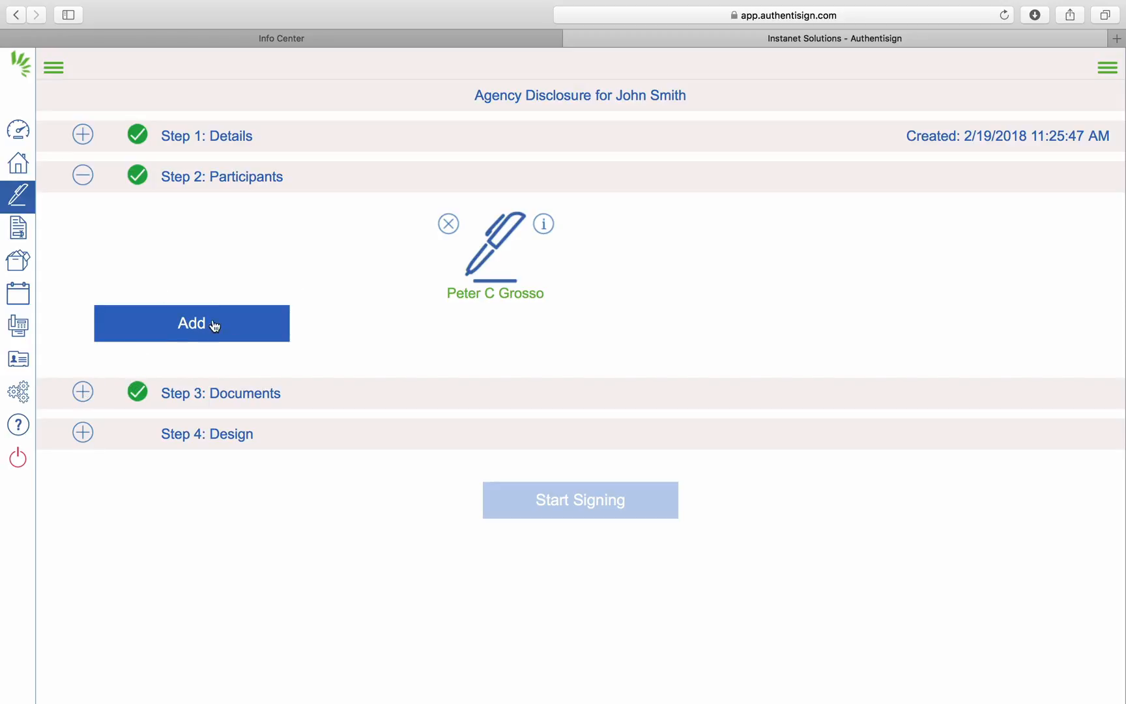
# Go to the signing's documents and start adding another one by uploading a file.
pyautogui.click(81, 395)
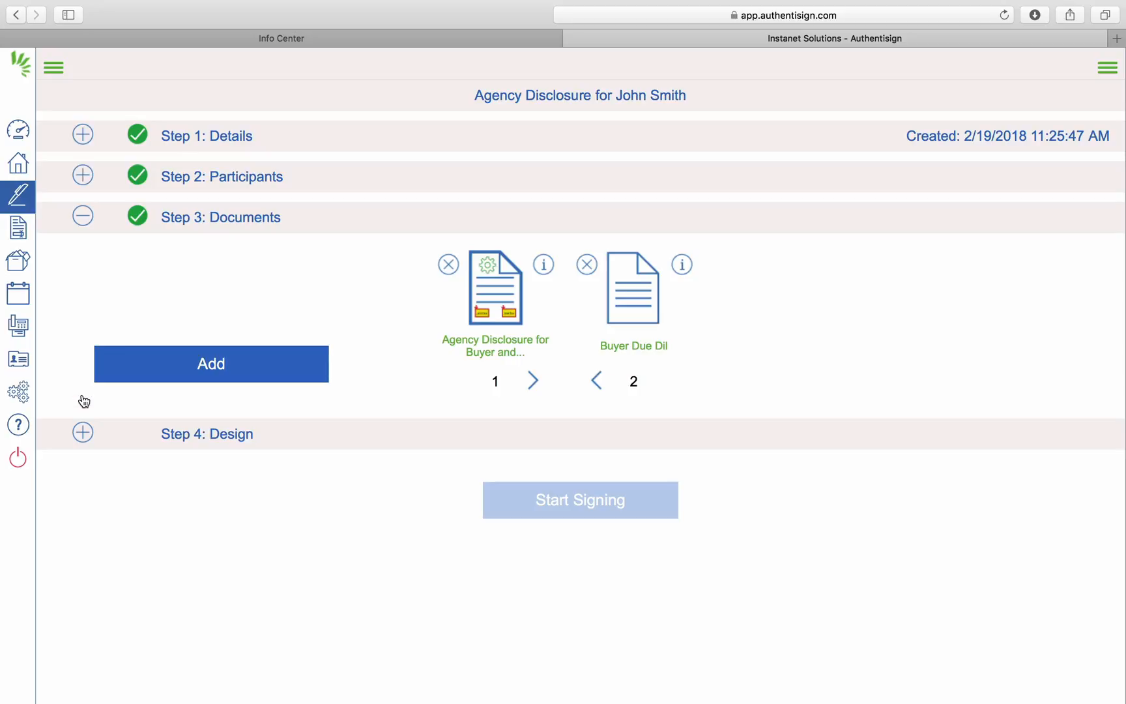
pyautogui.click(186, 380)
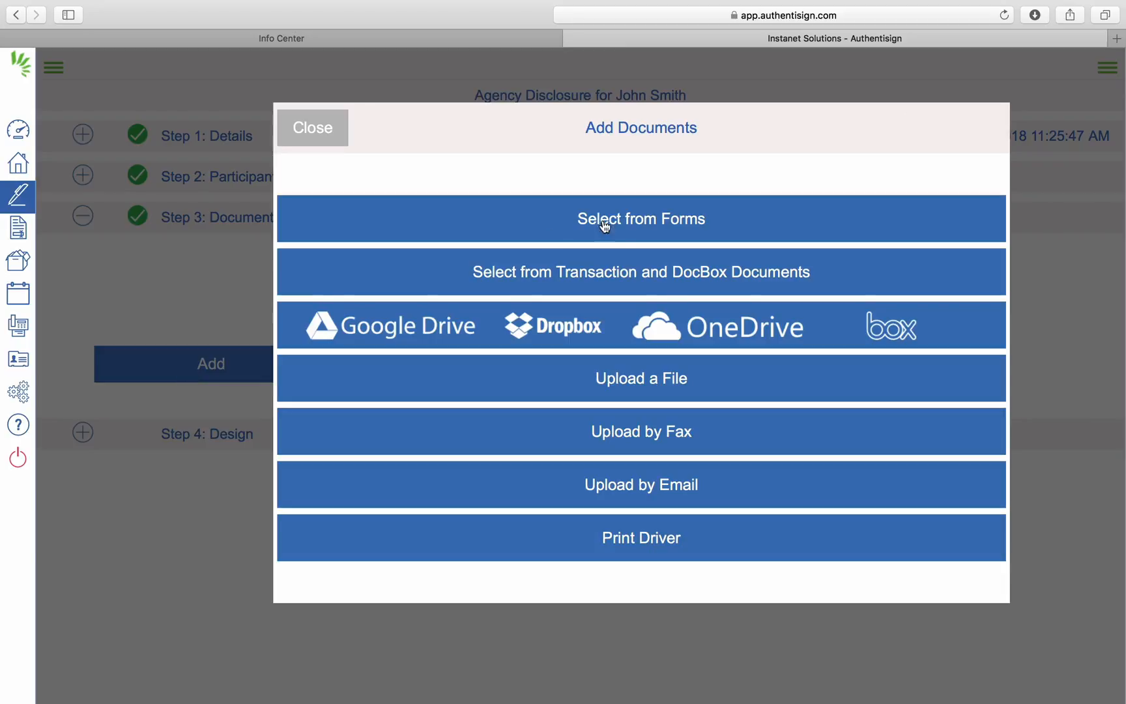
pyautogui.click(609, 386)
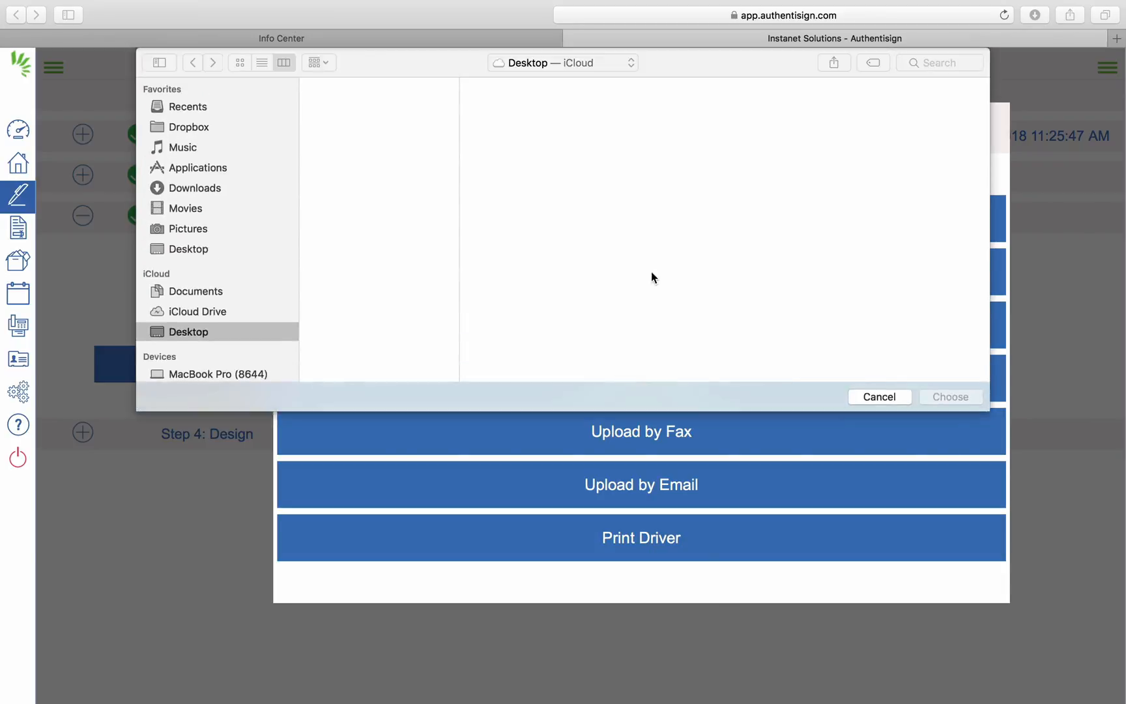
# Search the iCloud Desktop folder for "buyer property" and look through the matching files for the buyer property disclosure.
pyautogui.click(919, 64)
pyautogui.write('b')
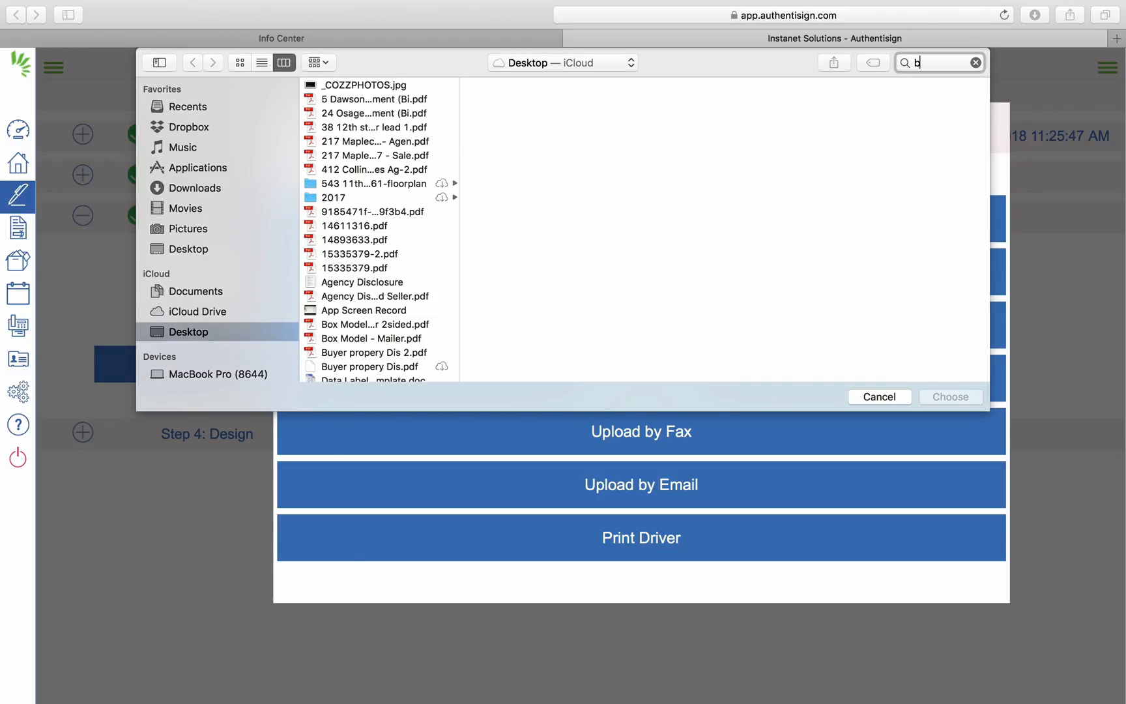
pyautogui.write('uyer r')
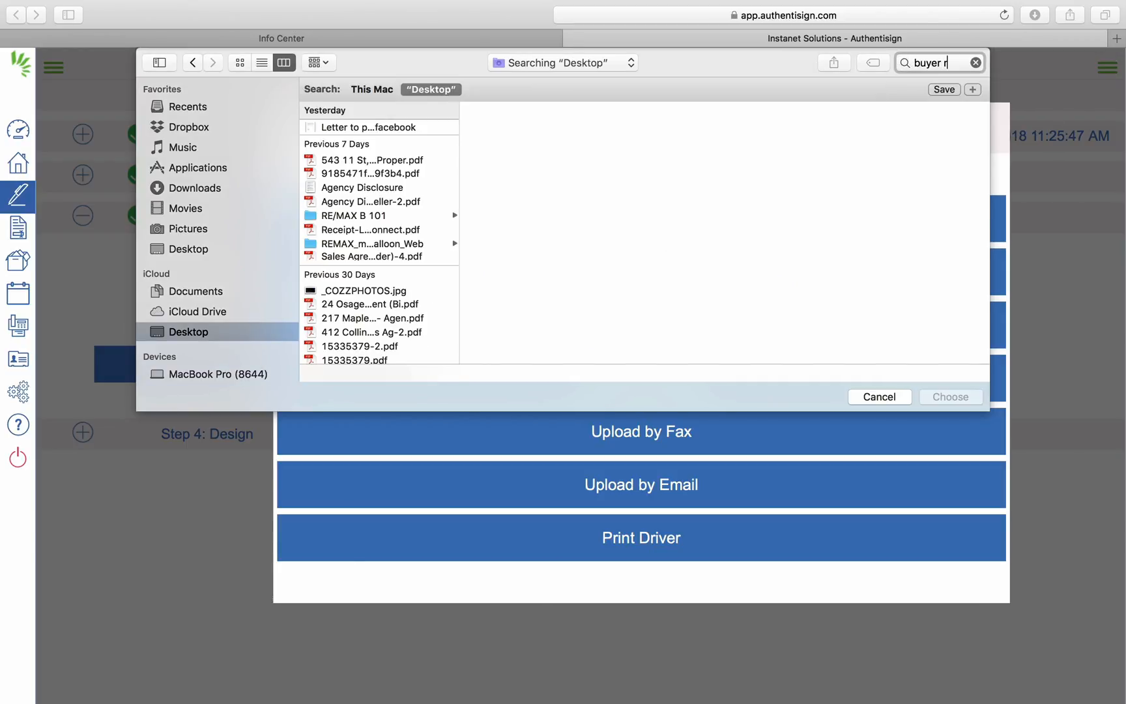
pyautogui.press('BackSpace')
pyautogui.write('prop')
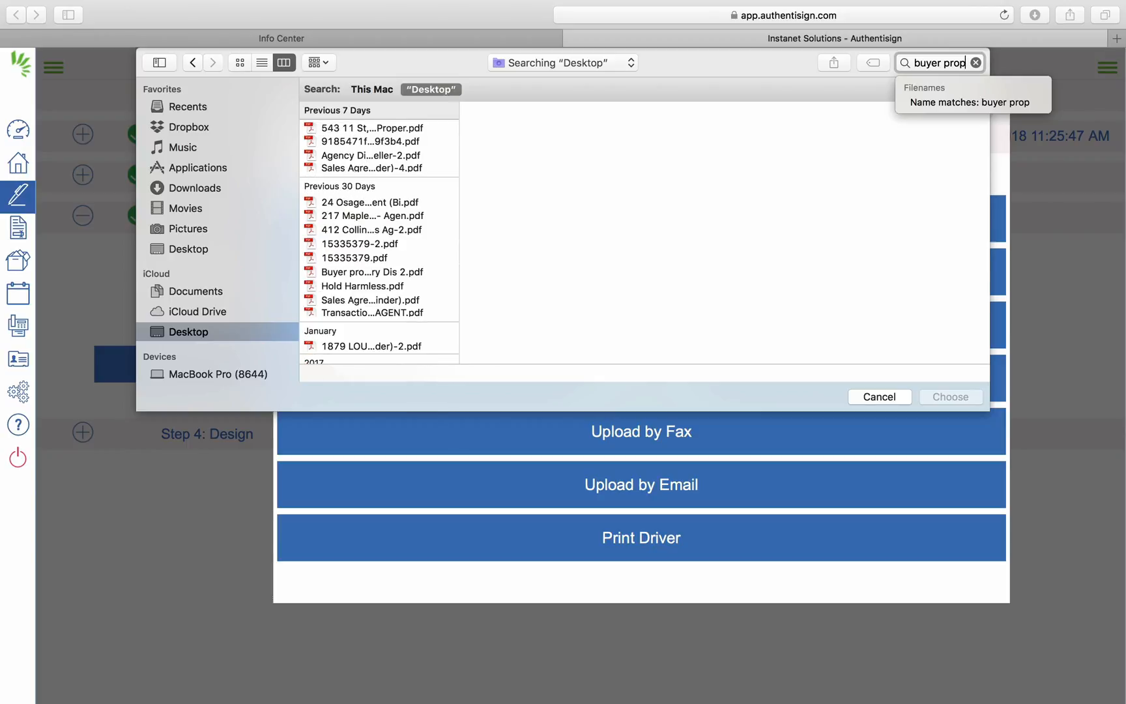
pyautogui.write('er')
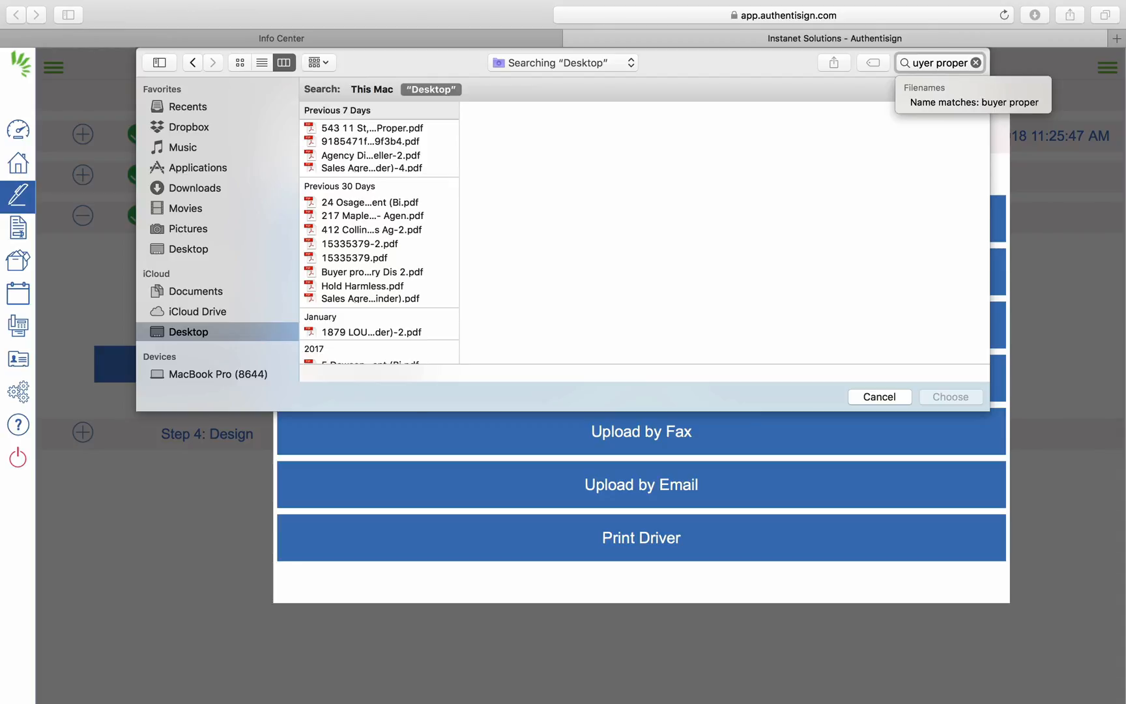
pyautogui.write('ty')
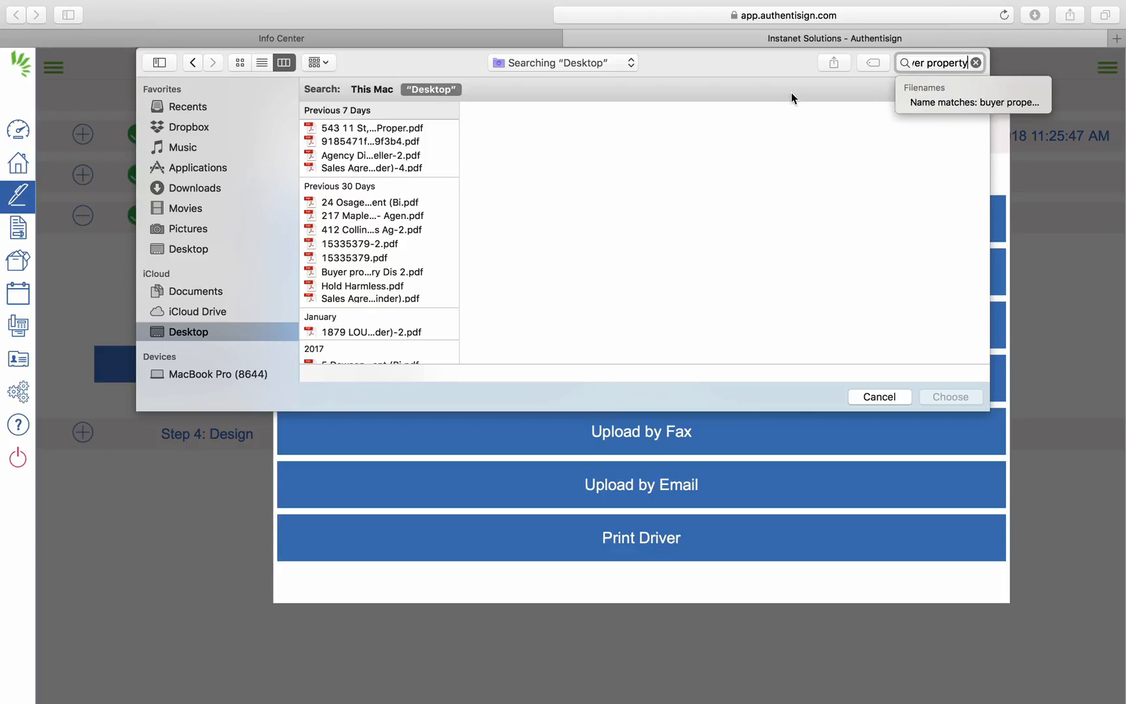
pyautogui.click(364, 129)
pyautogui.click(362, 156)
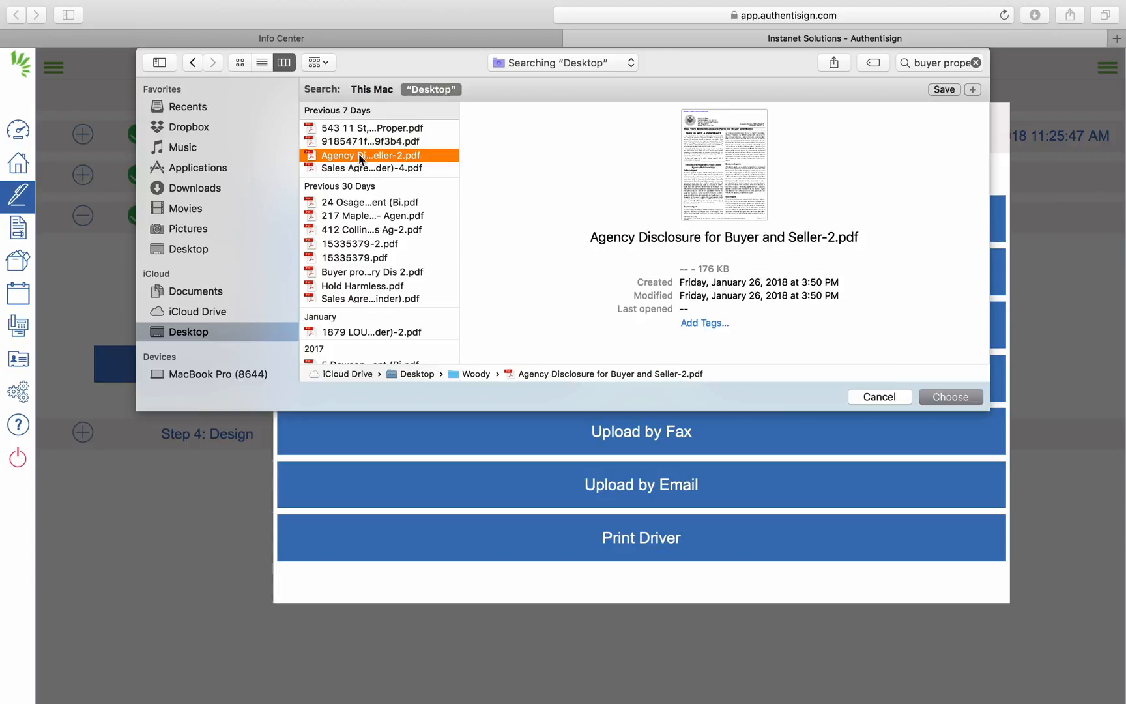
pyautogui.scroll(-3, 359, 295)
pyautogui.scroll(-6, 359, 294)
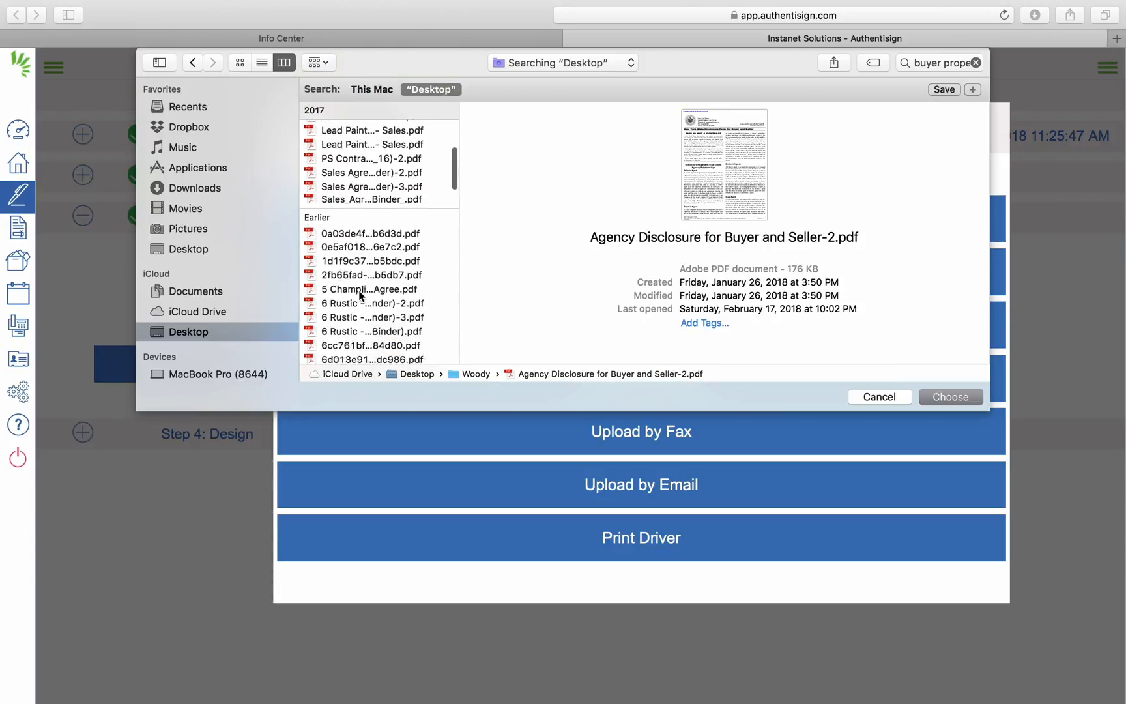
# Search iCloud Drive for "buyer property" and upload Buyer propery Dis 2.pdf to the signing.
pyautogui.click(198, 311)
pyautogui.click(911, 60)
pyautogui.write('buyer')
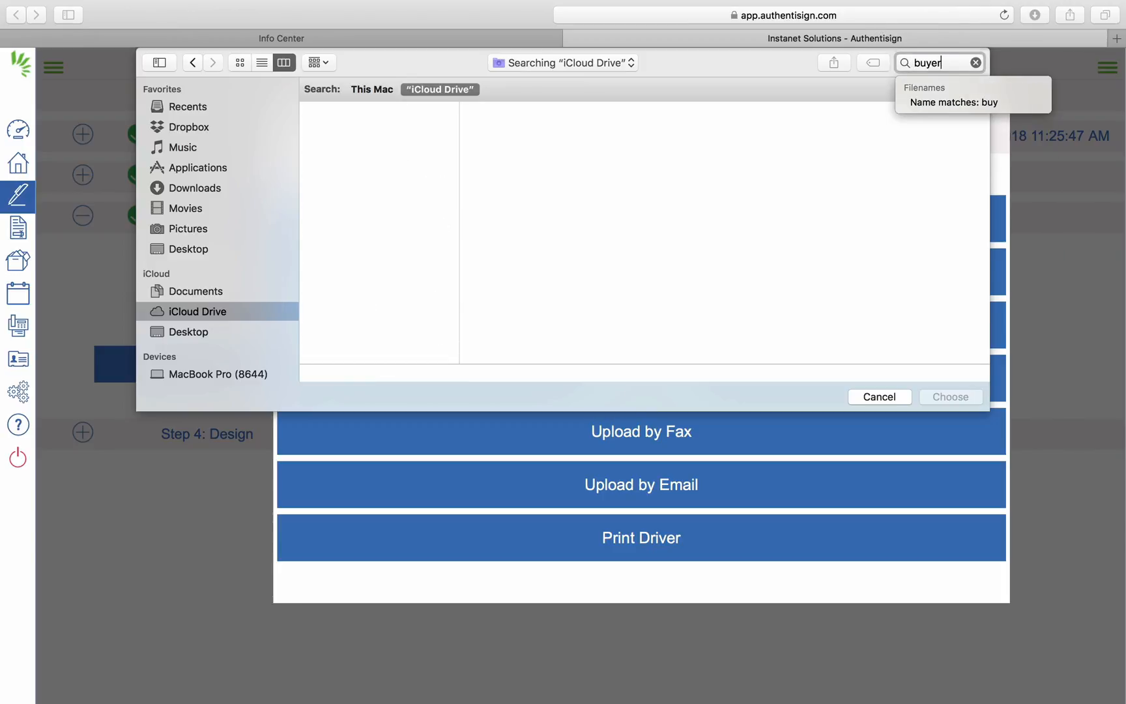
pyautogui.write(' prop')
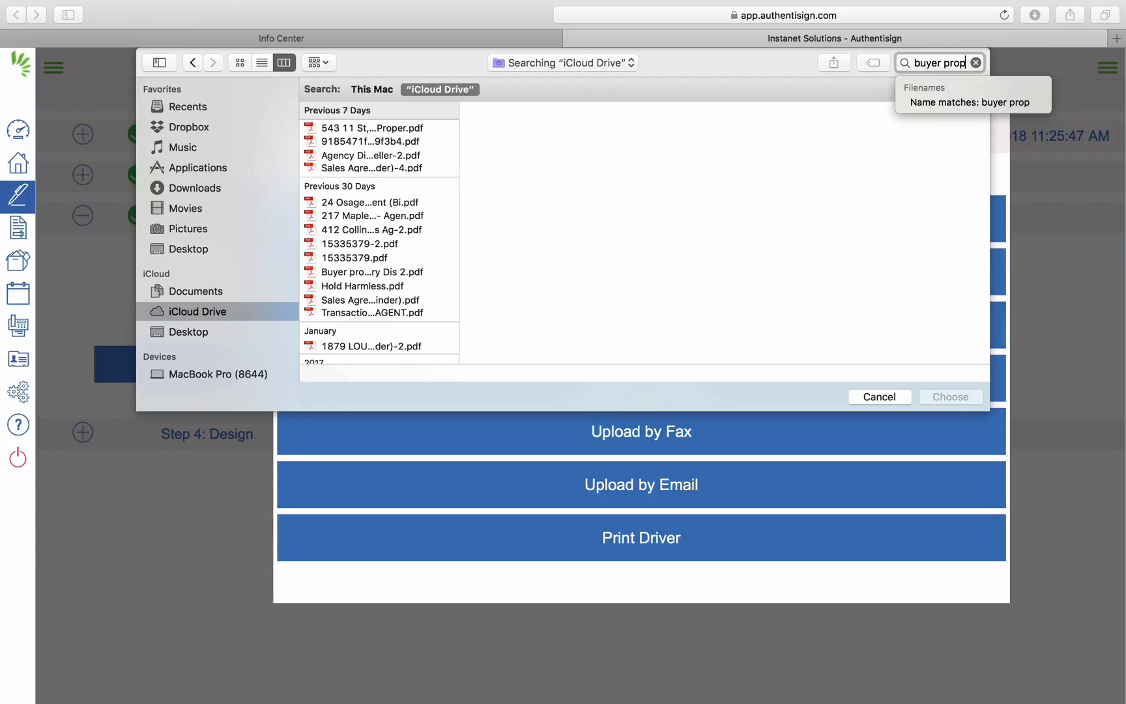
pyautogui.write('erty')
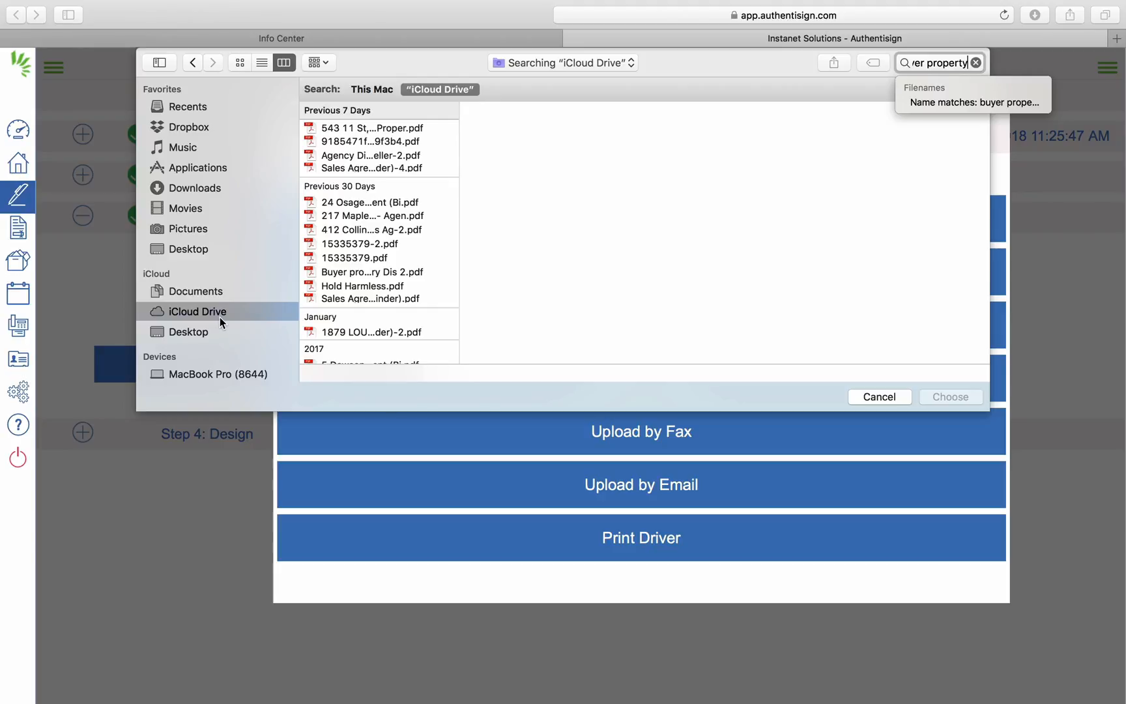
pyautogui.click(360, 286)
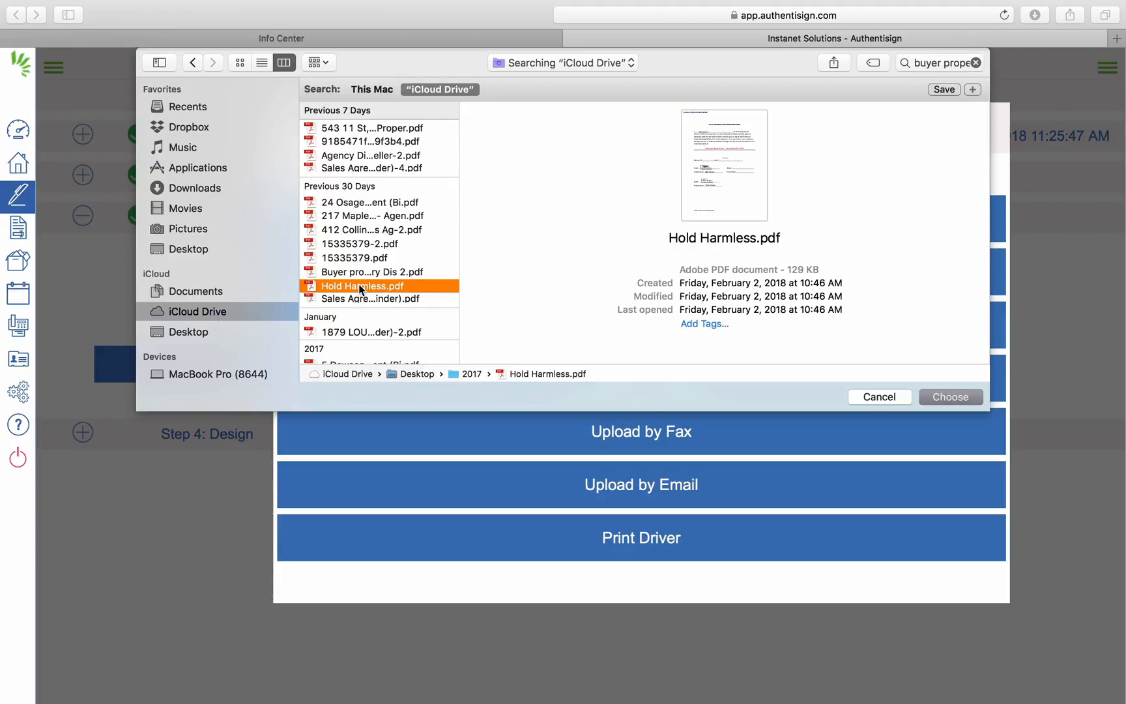
pyautogui.click(357, 275)
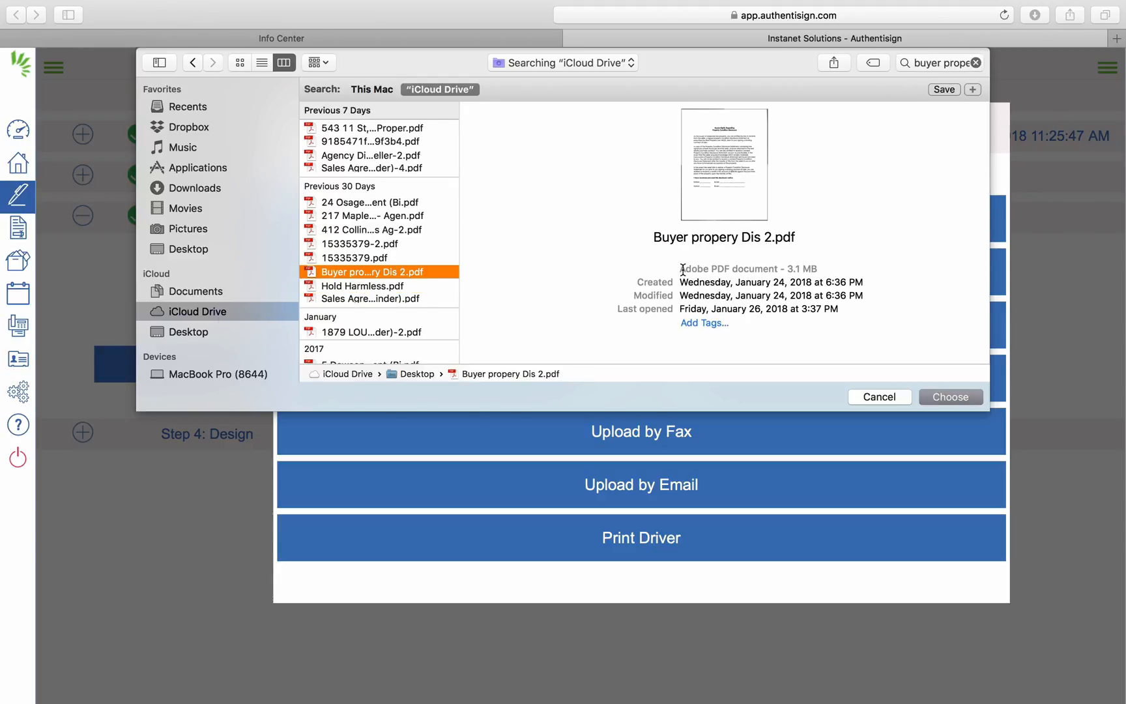
pyautogui.click(959, 396)
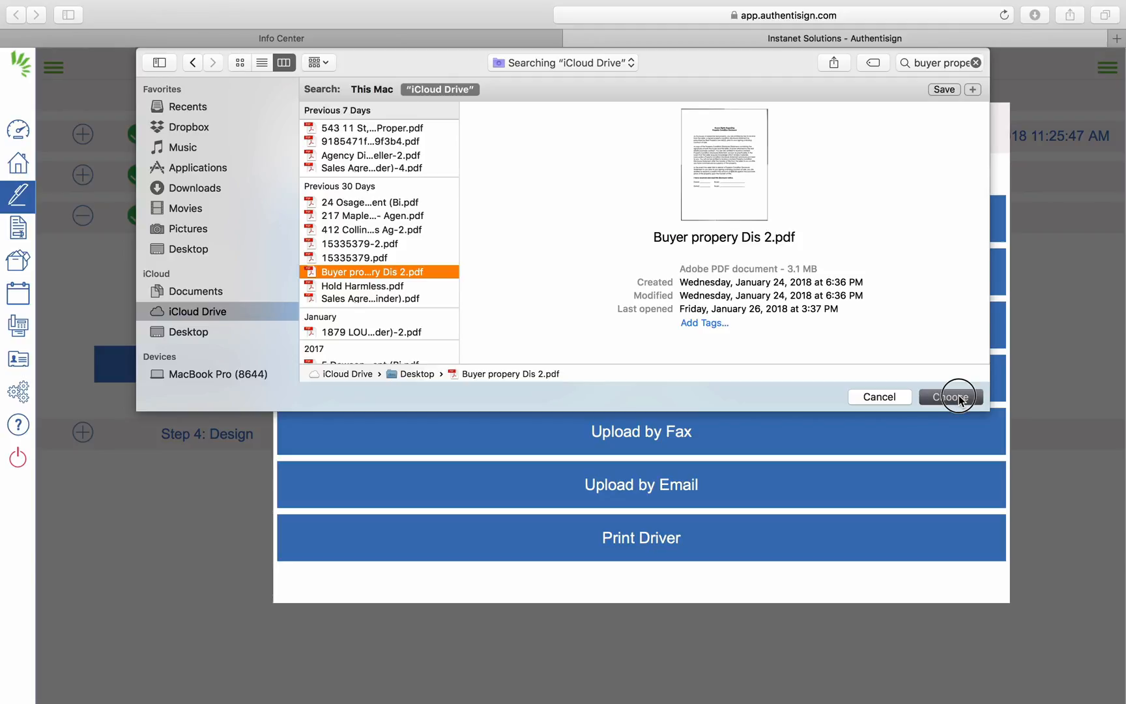
pyautogui.click(957, 397)
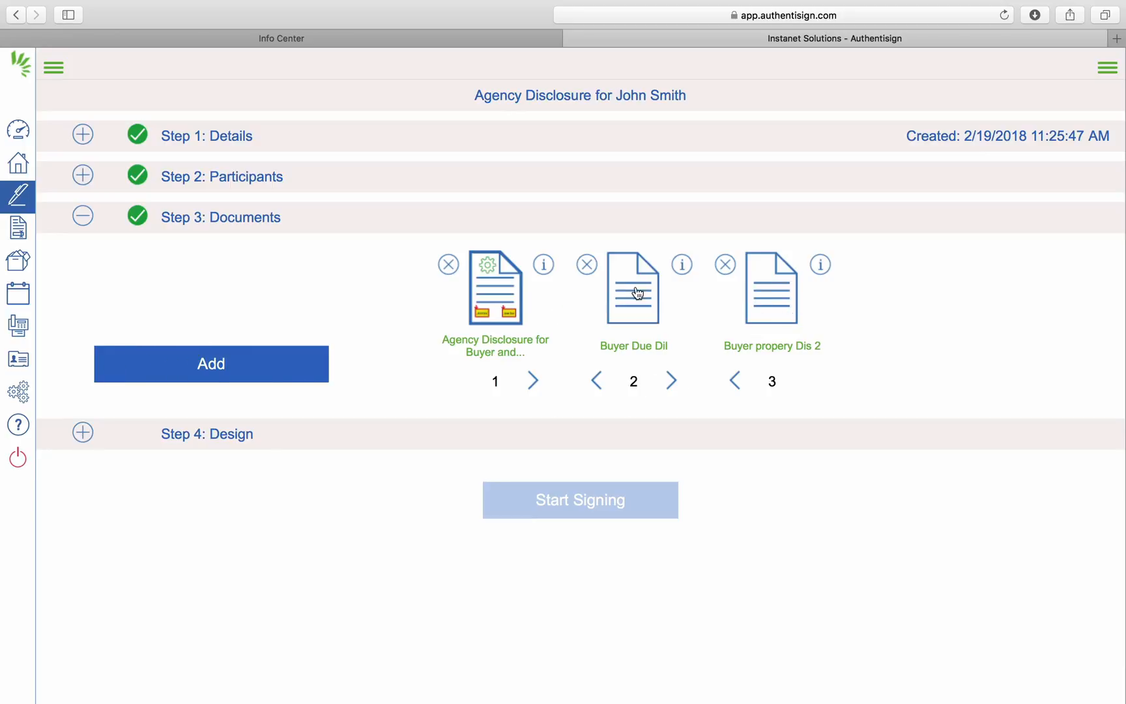
# Move the Buyer Due Dil document ahead of the Agency Disclosure and return it to second place.
pyautogui.click(597, 385)
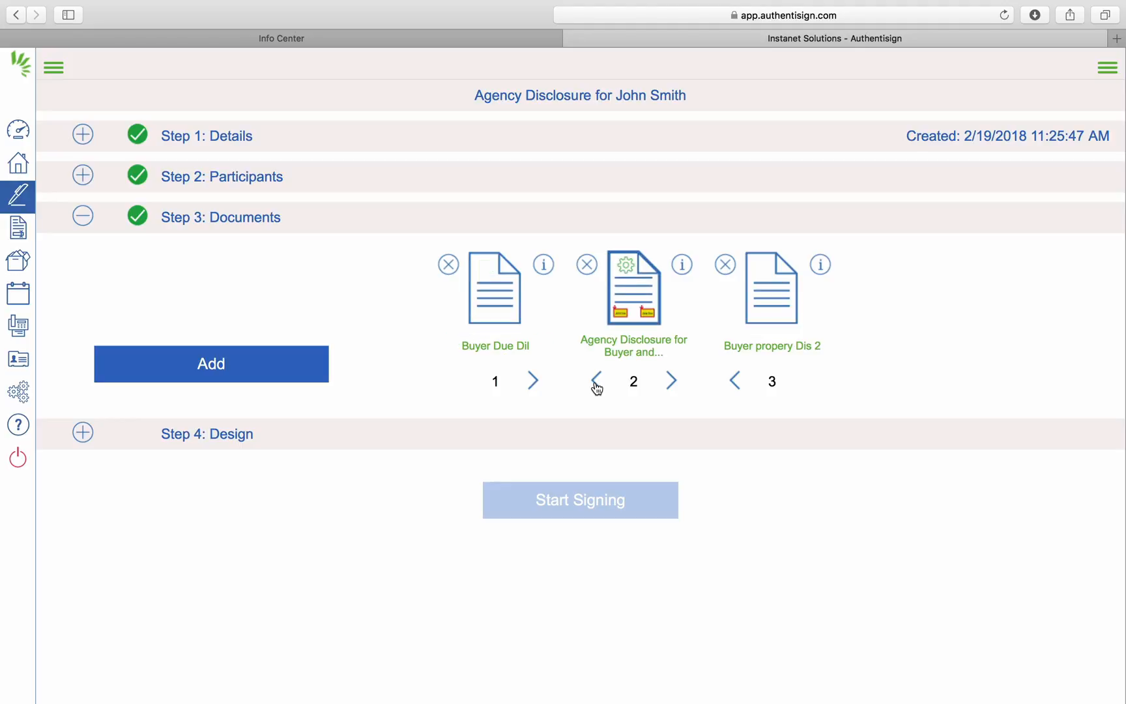
pyautogui.click(535, 386)
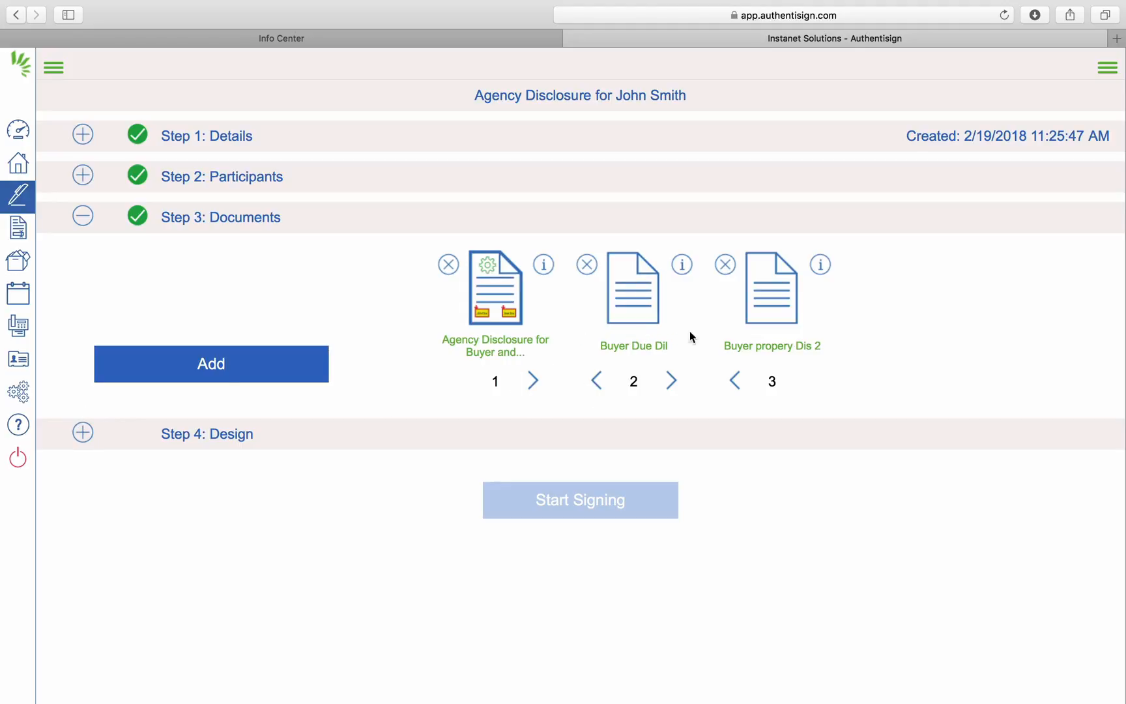
# In the design step, place a Sign Here field on the agency disclosure's buyer signature line and an auto-date on the Date line below it.
pyautogui.click(82, 434)
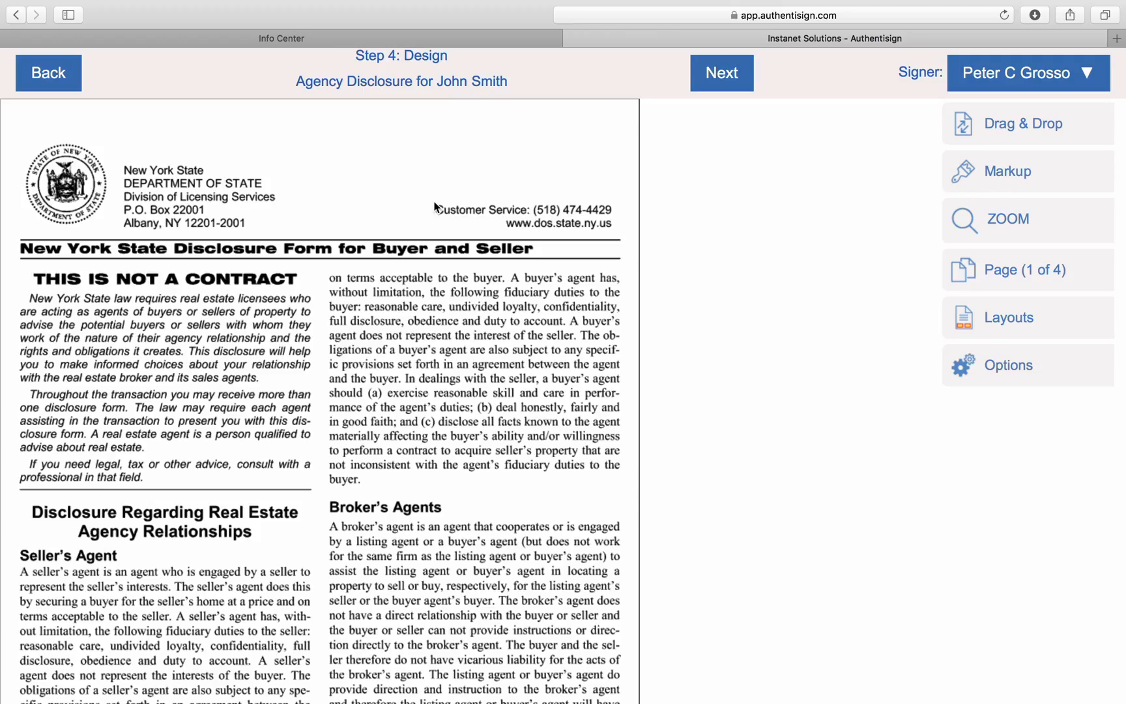
pyautogui.scroll(-15, 436, 207)
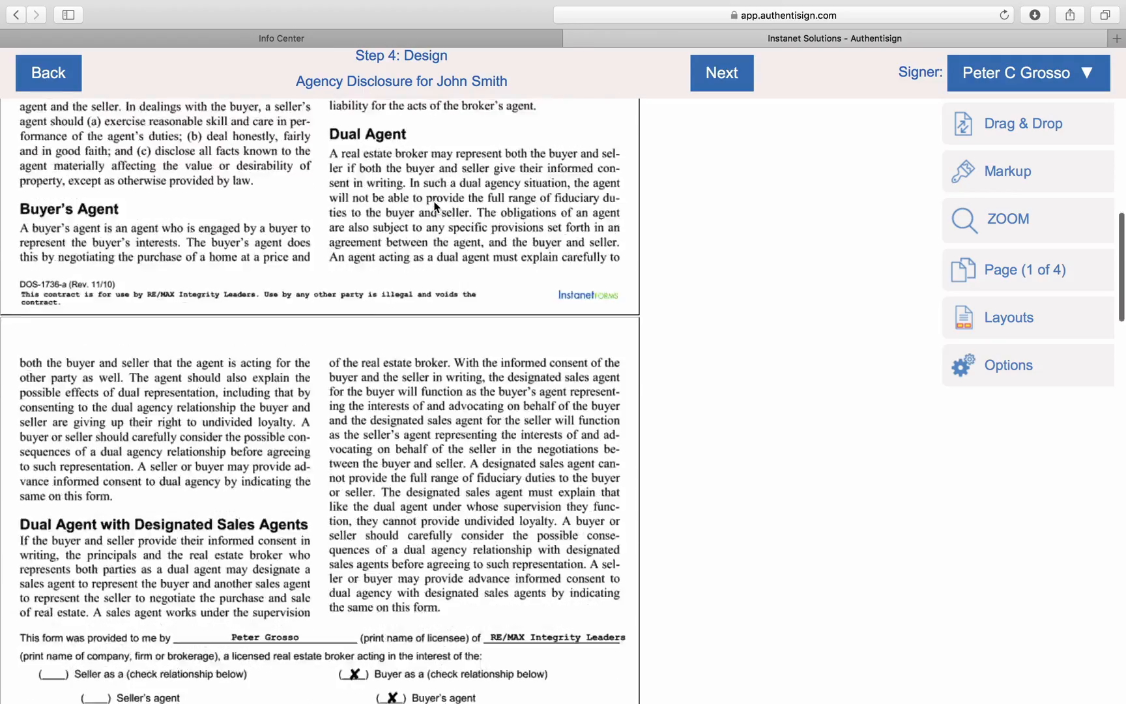
pyautogui.scroll(-5, 435, 208)
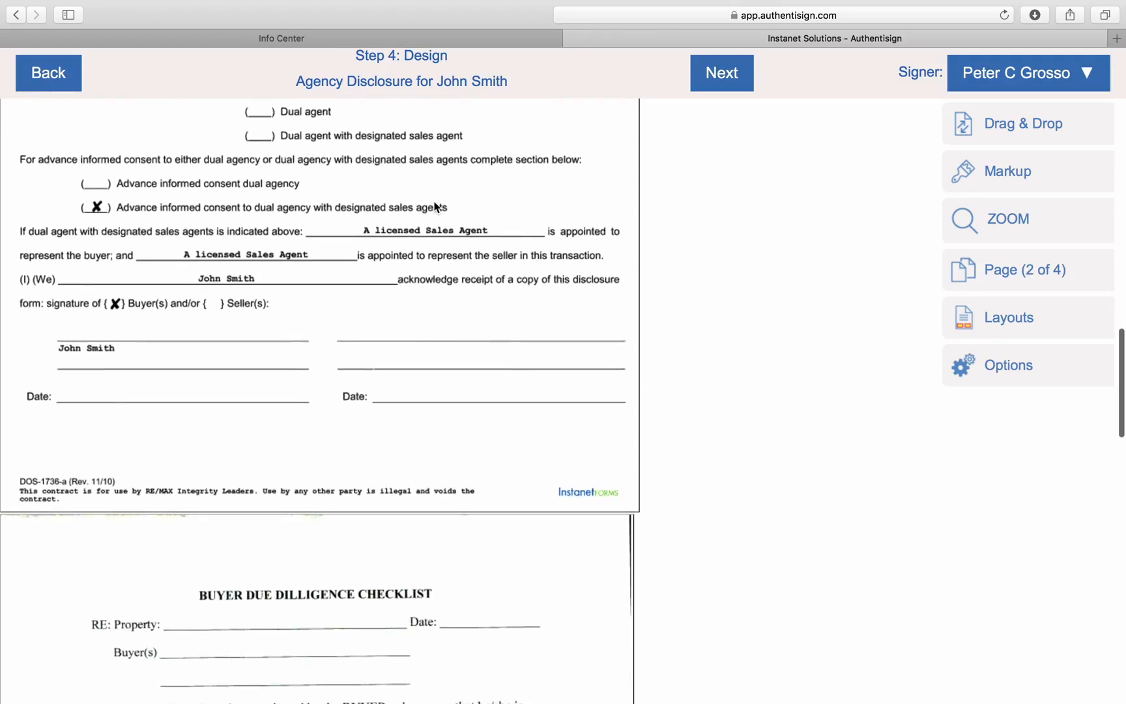
pyautogui.scroll(7, 435, 208)
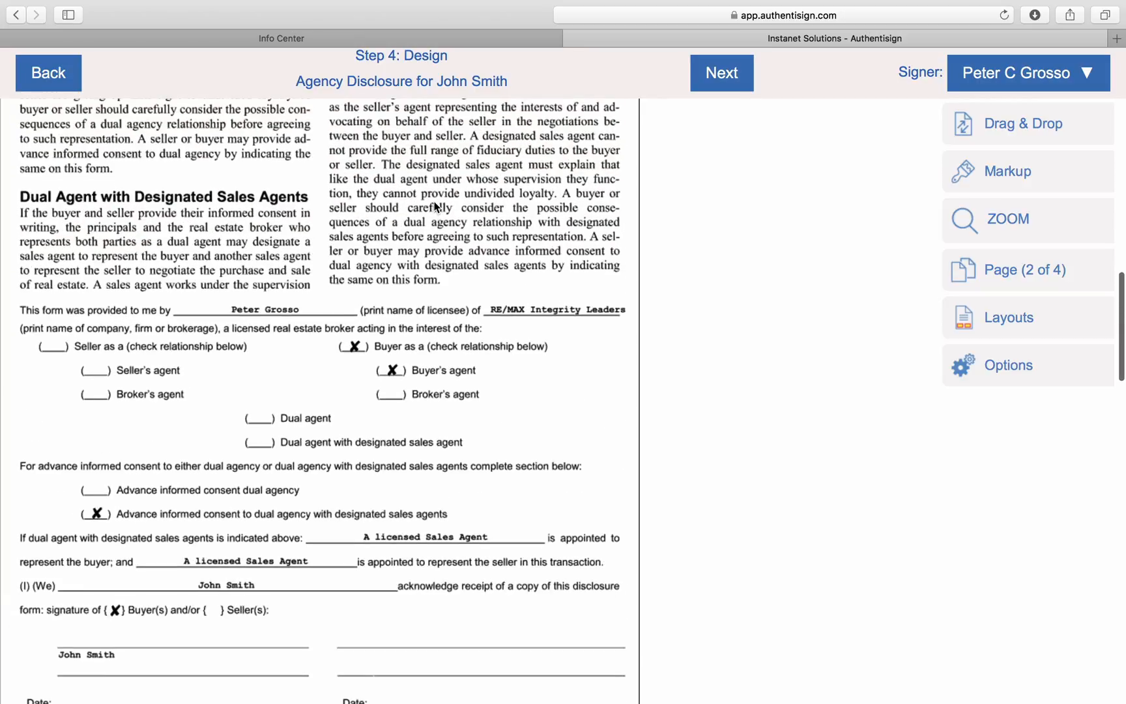
pyautogui.scroll(-1, 435, 207)
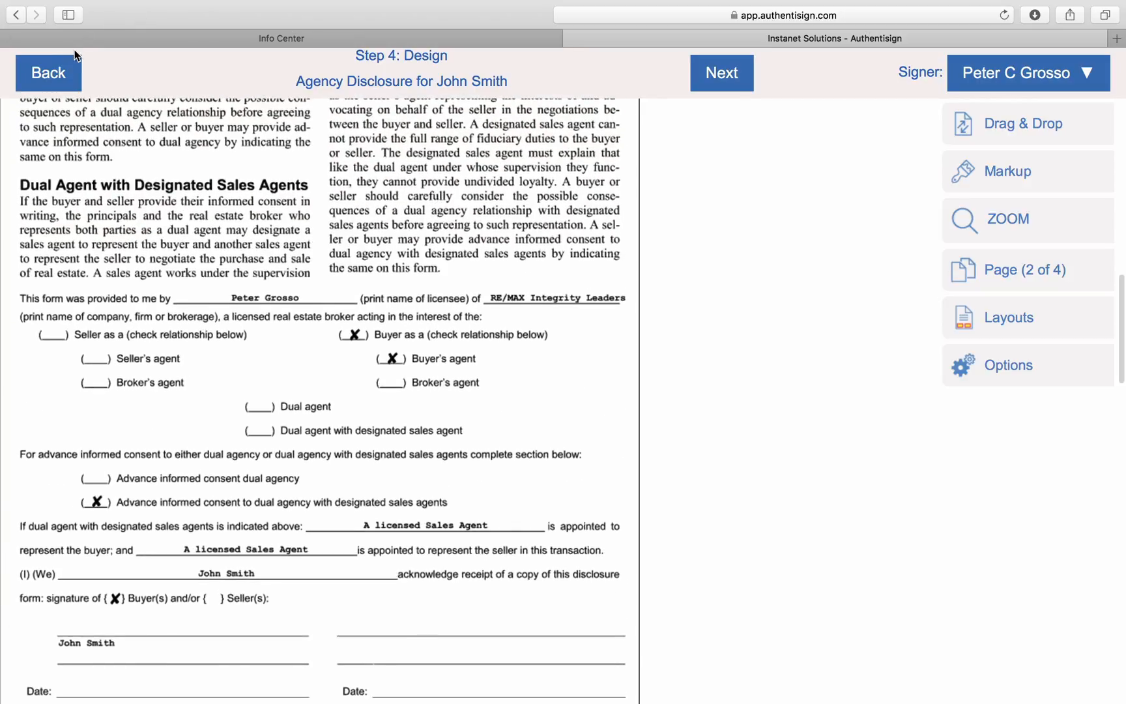
pyautogui.scroll(-3, 361, 259)
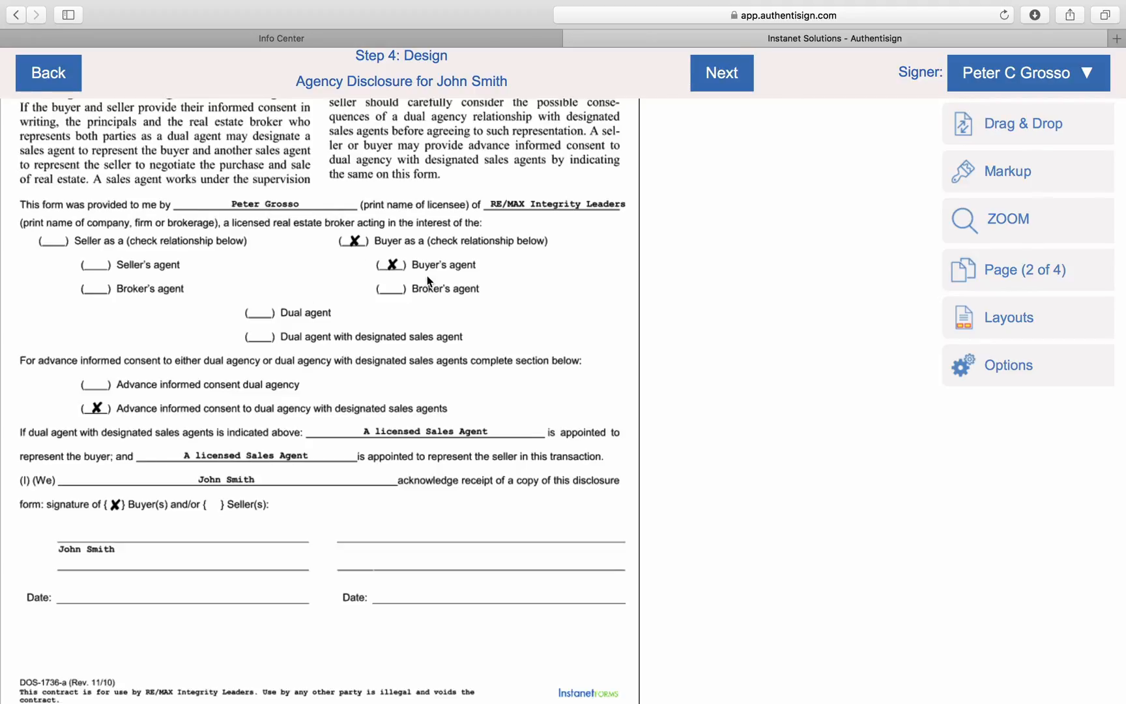
pyautogui.click(1024, 123)
pyautogui.moveTo(718, 134); pyautogui.dragTo(85, 468)
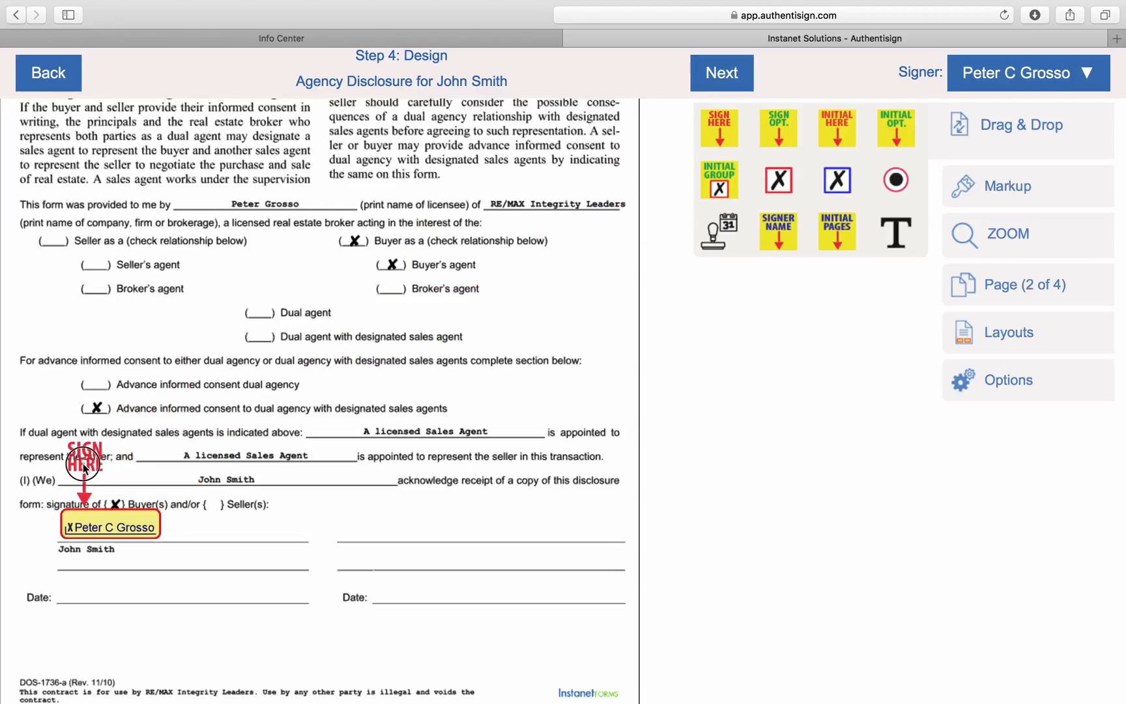
pyautogui.moveTo(85, 469); pyautogui.dragTo(85, 468)
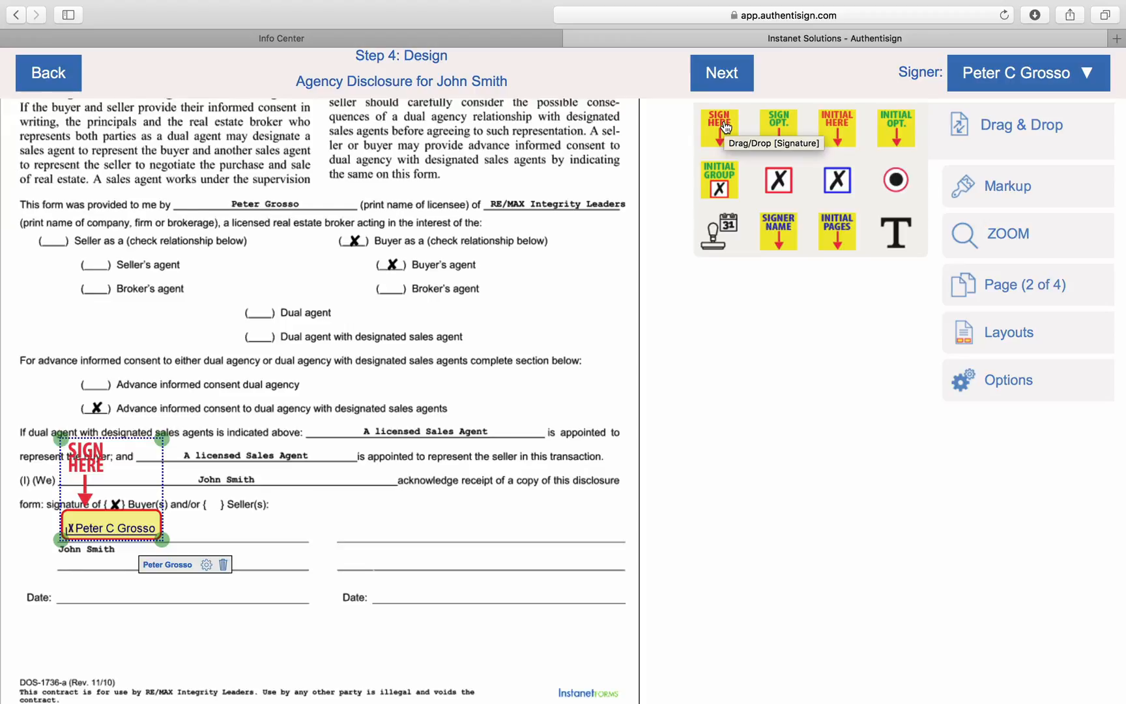
pyautogui.moveTo(718, 233); pyautogui.dragTo(91, 605)
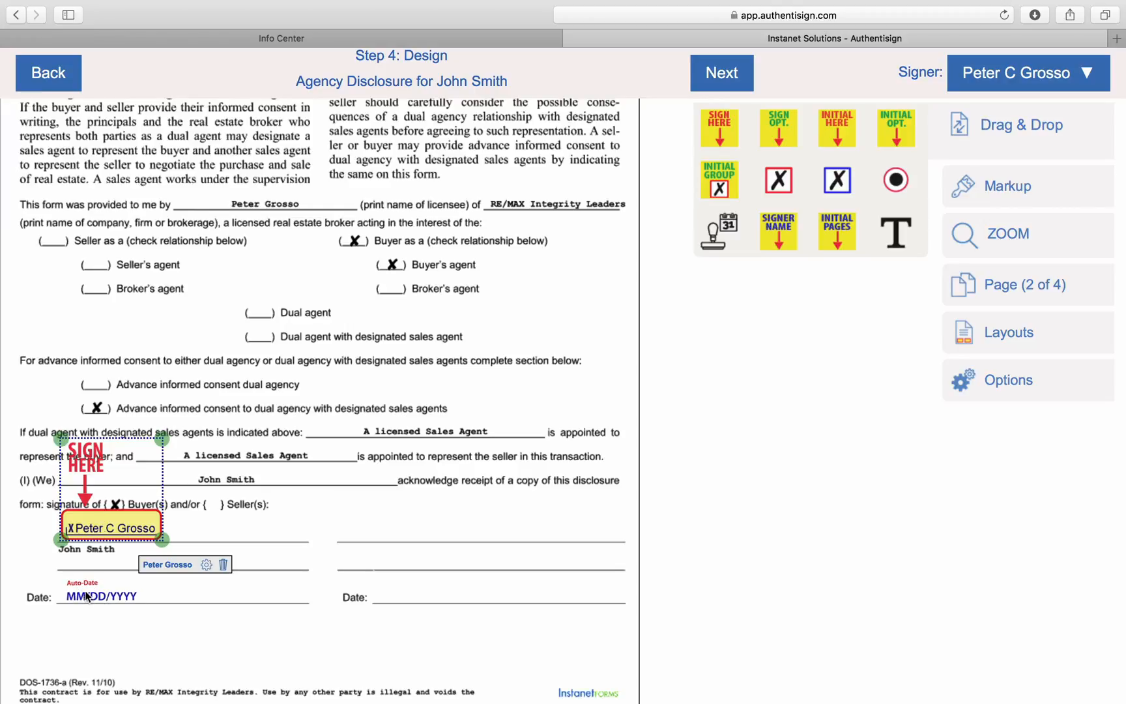
pyautogui.scroll(-10, 493, 494)
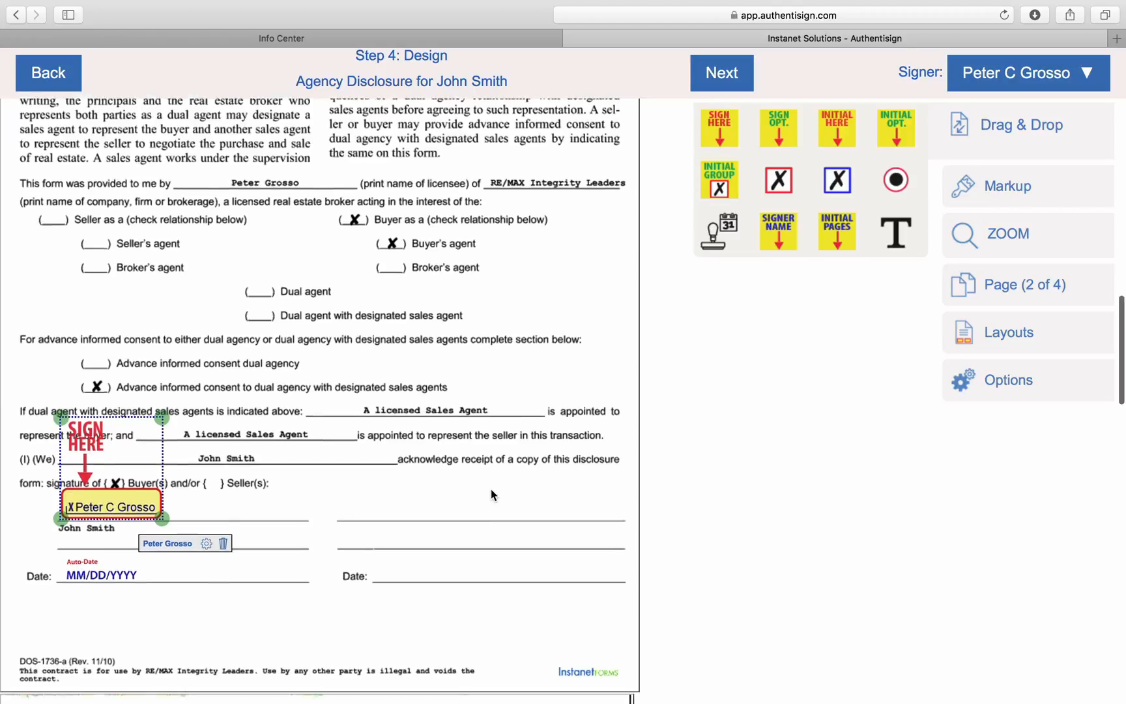
# Add the text "To be Determined" on the RE: Property line of the Buyer Due Diligence Checklist and align it with the line.
pyautogui.scroll(5, 491, 490)
pyautogui.scroll(-8, 491, 489)
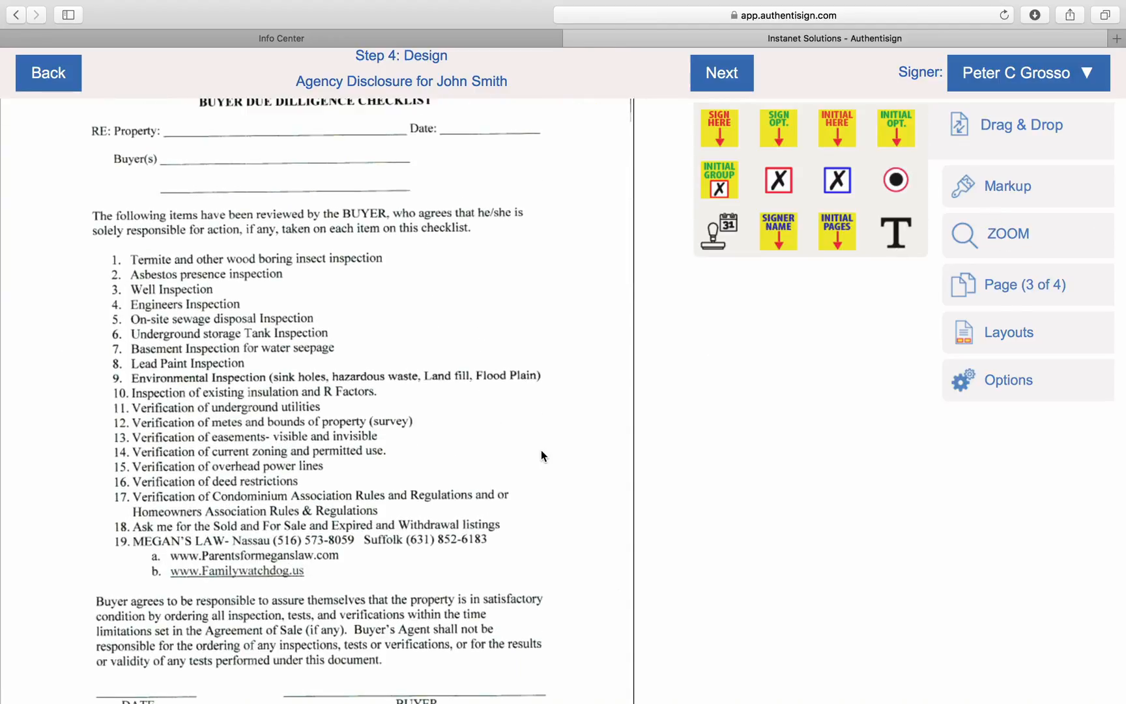
pyautogui.scroll(1, 335, 392)
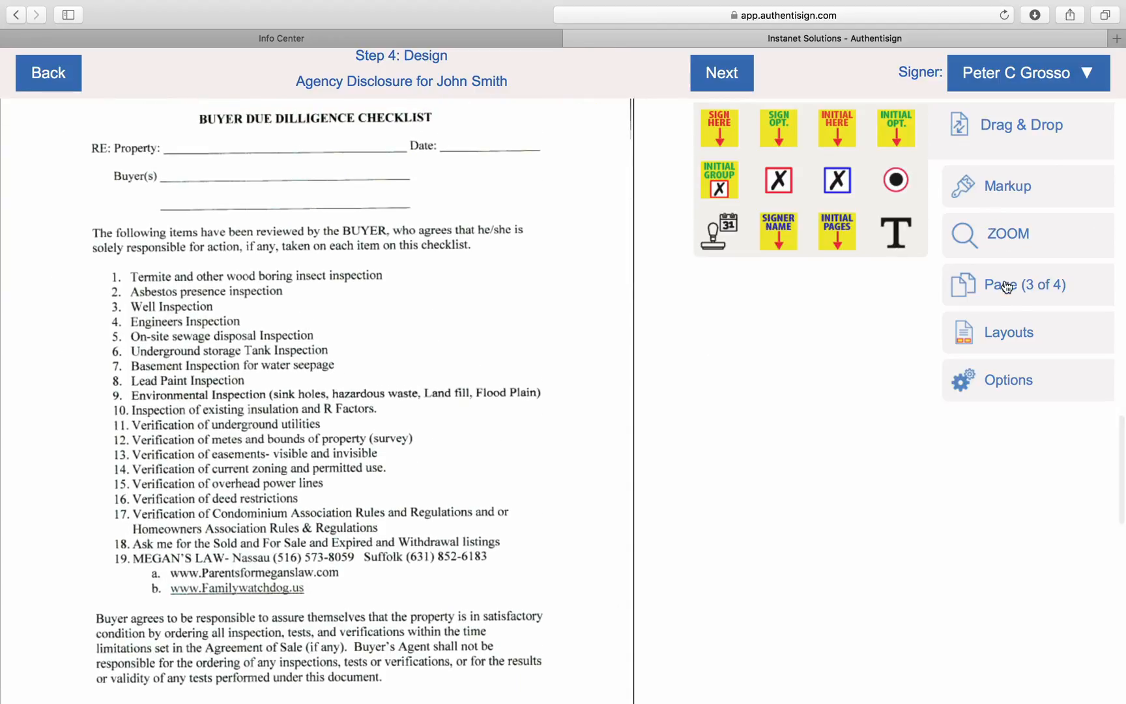
pyautogui.click(997, 185)
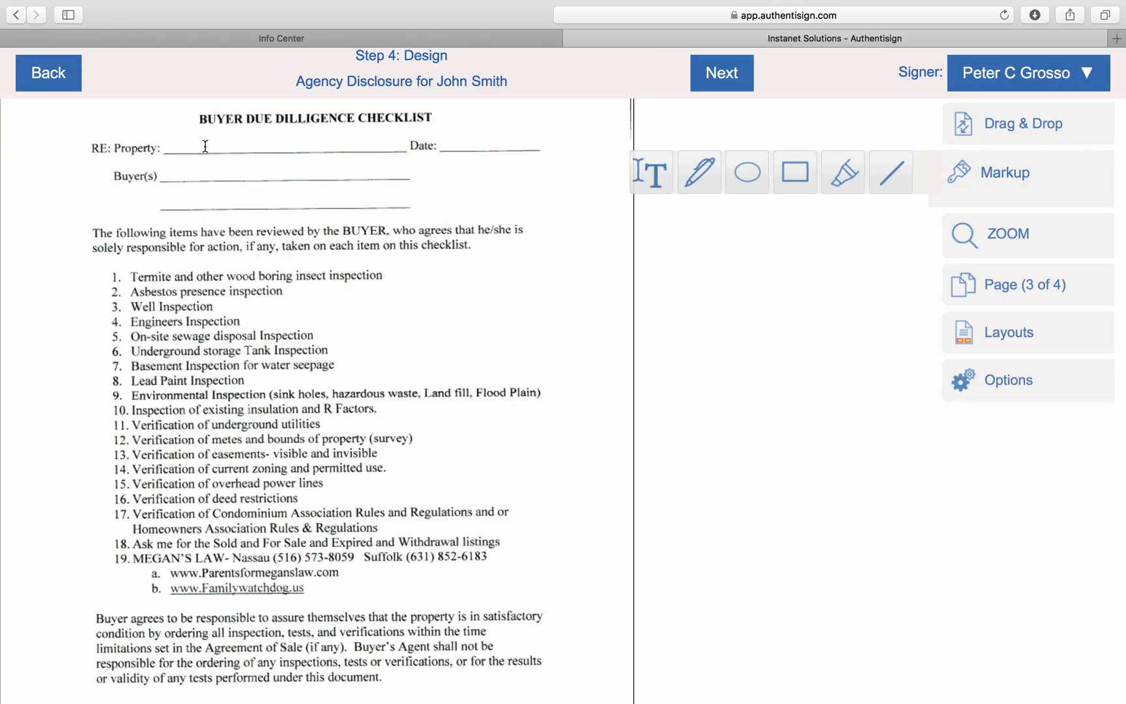
pyautogui.click(173, 142)
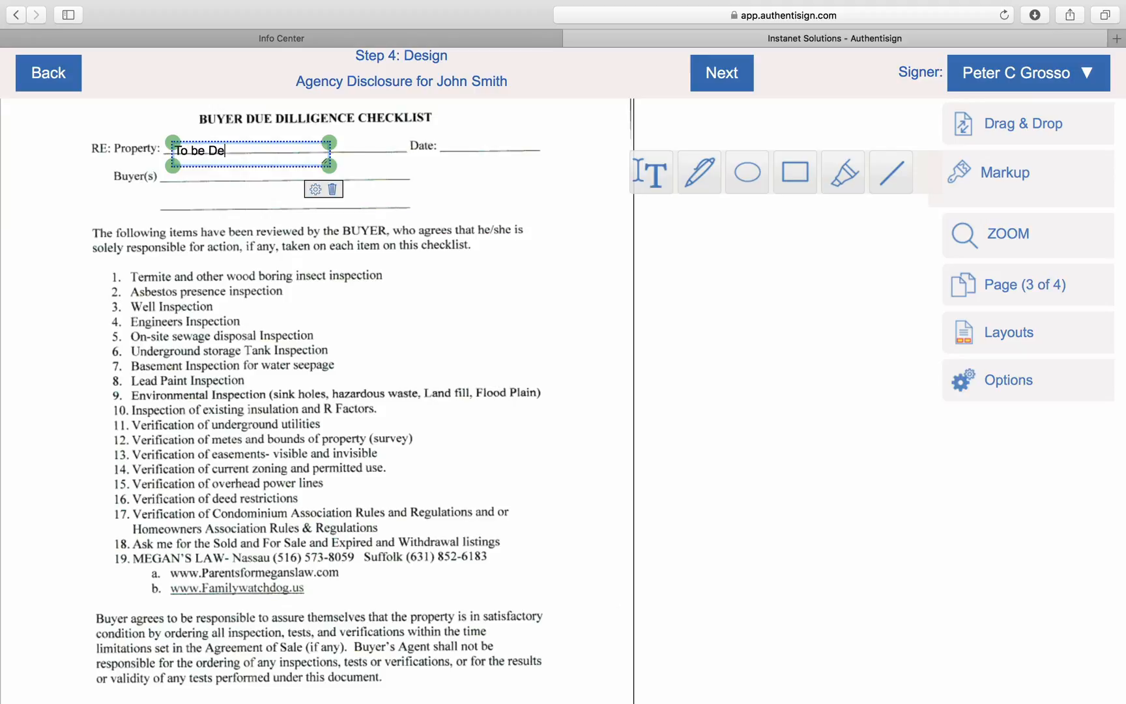
pyautogui.write('To be Determined')
pyautogui.moveTo(220, 146); pyautogui.dragTo(220, 141)
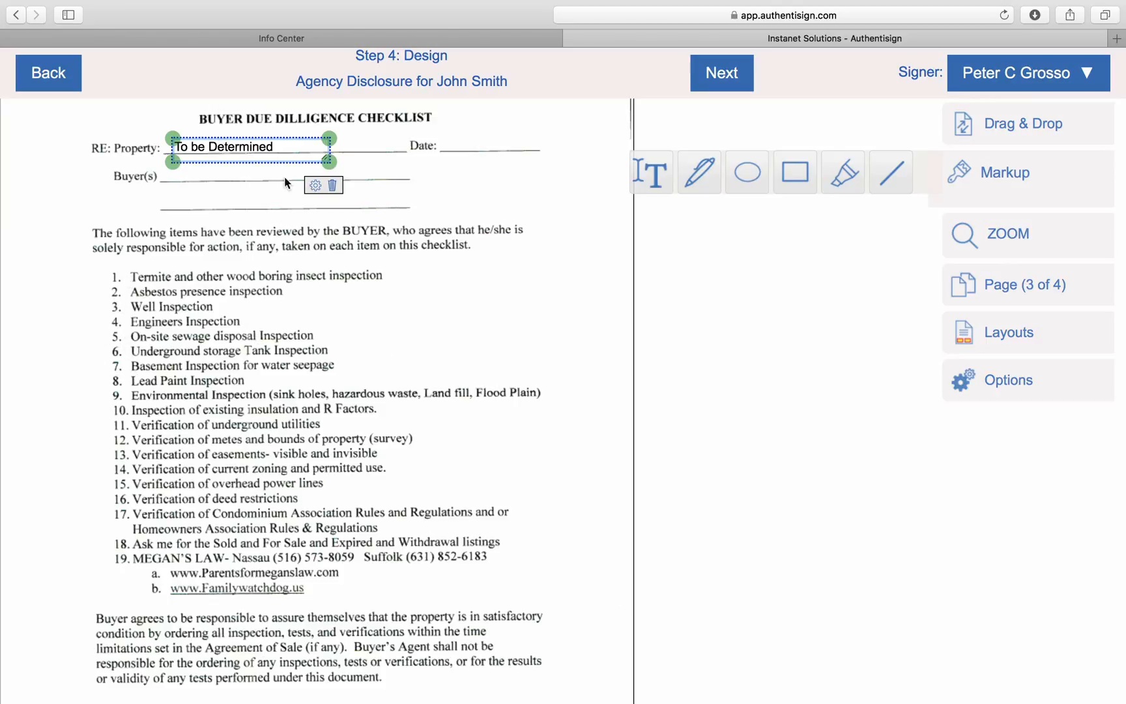
# Place an auto-date on the checklist's Date line and write the buyer's full name on the Buyer(s) line, aligned with it.
pyautogui.click(1035, 140)
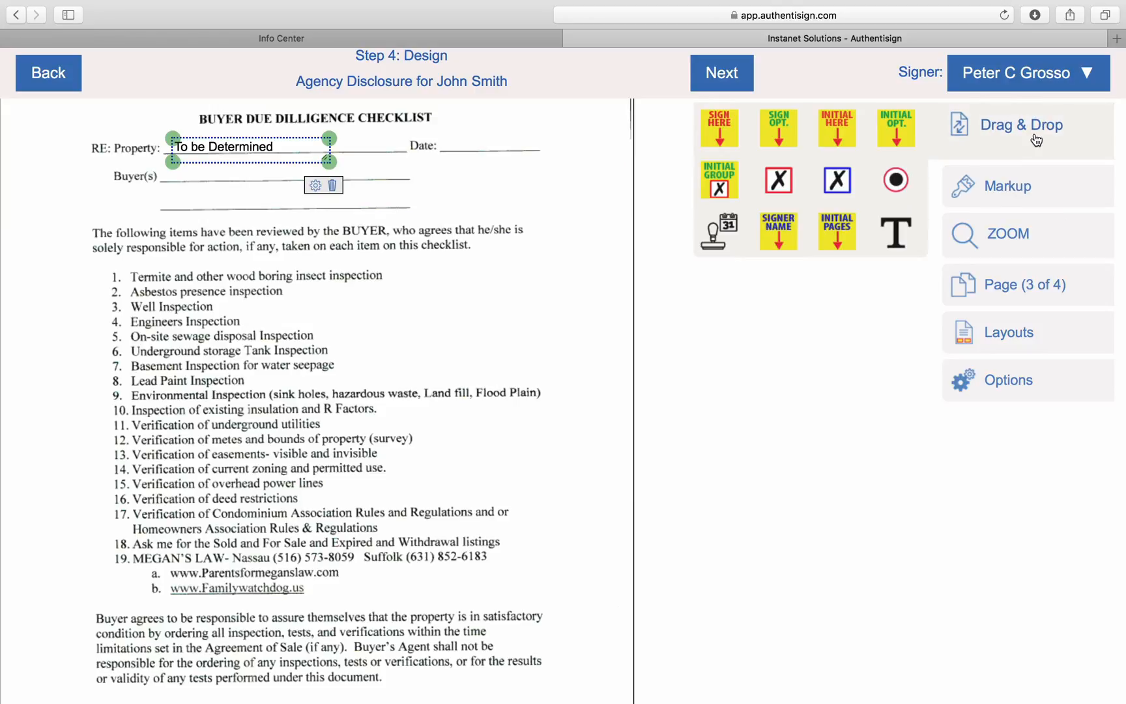
pyautogui.moveTo(720, 246); pyautogui.dragTo(469, 162)
pyautogui.click(964, 189)
pyautogui.click(666, 179)
pyautogui.click(181, 178)
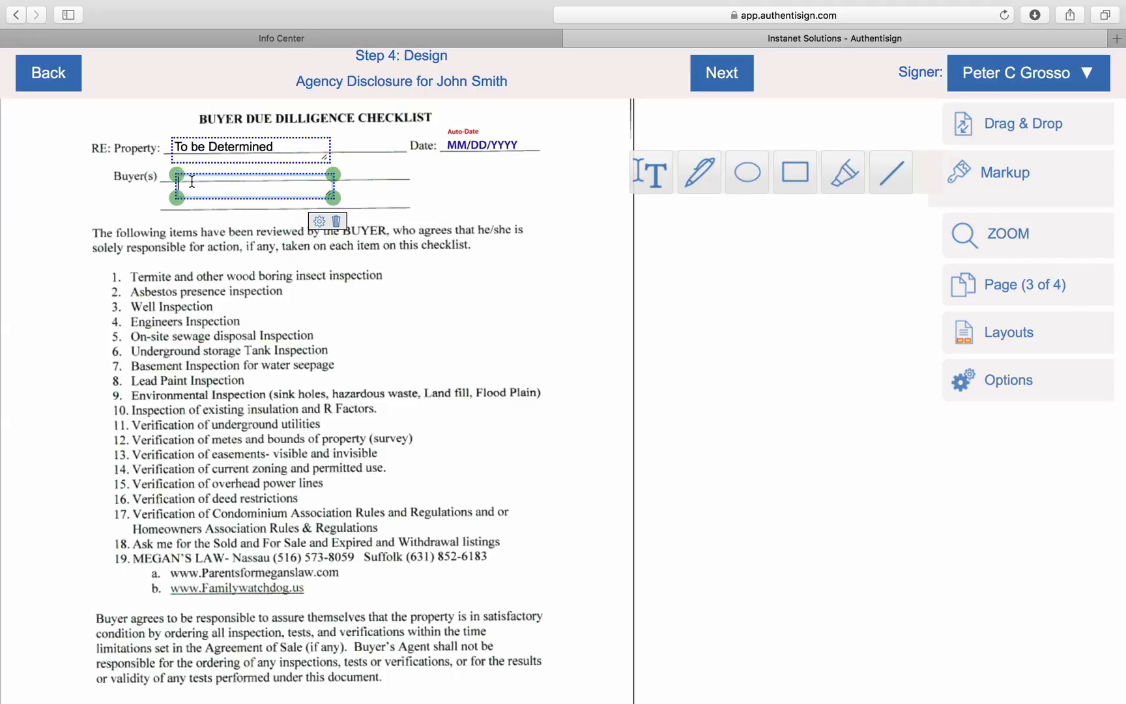
pyautogui.write('John Smith')
pyautogui.moveTo(229, 186); pyautogui.dragTo(229, 176)
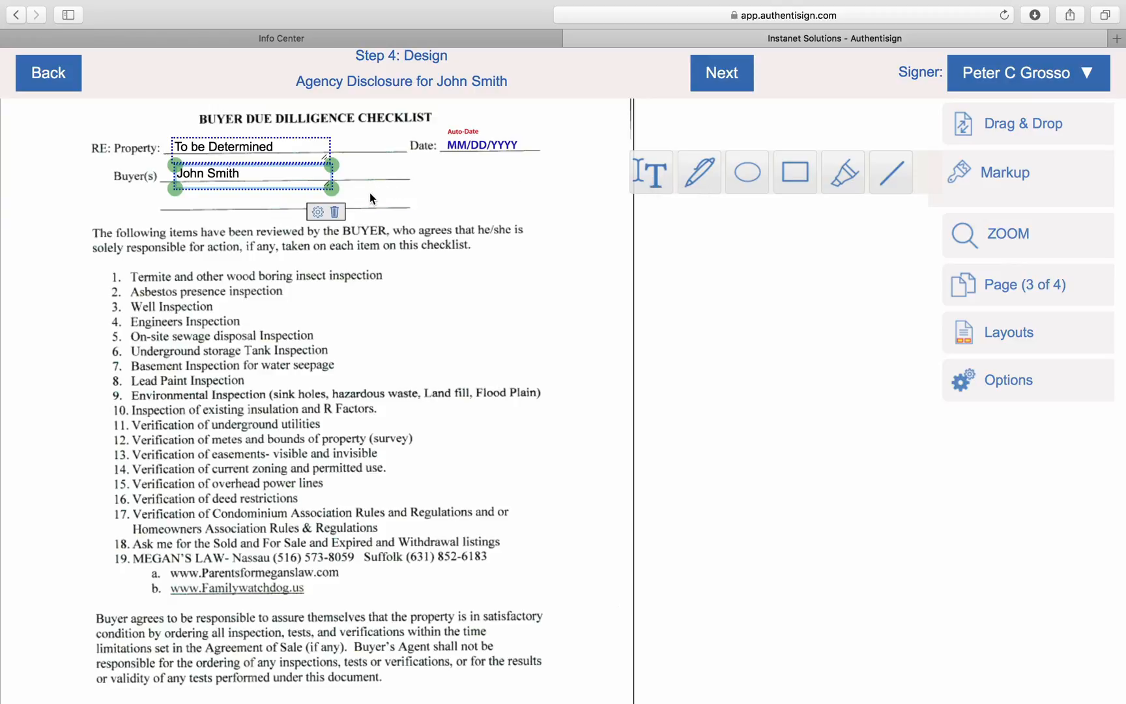
pyautogui.moveTo(281, 179)
pyautogui.mouseDown()
pyautogui.moveTo(296, 200)
pyautogui.moveTo(292, 154)
pyautogui.moveTo(266, 178)
pyautogui.moveTo(283, 180)
pyautogui.mouseUp()
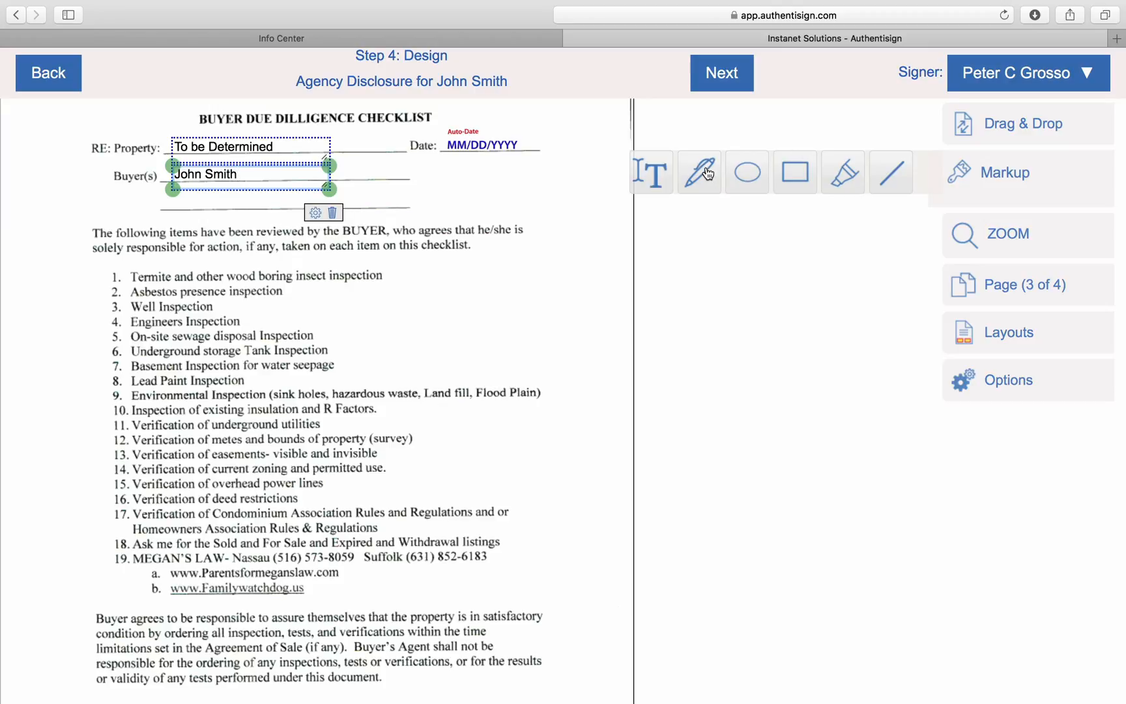
# Draw freehand pen marks beside the first checklist items and place a pink ellipse over items 12 to 16.
pyautogui.moveTo(446, 282)
pyautogui.mouseDown()
pyautogui.moveTo(498, 326)
pyautogui.moveTo(378, 337)
pyautogui.moveTo(306, 310)
pyautogui.moveTo(322, 331)
pyautogui.mouseUp()
pyautogui.moveTo(471, 315)
pyautogui.mouseDown()
pyautogui.moveTo(510, 297)
pyautogui.moveTo(544, 329)
pyautogui.moveTo(537, 310)
pyautogui.mouseUp()
pyautogui.click(748, 172)
pyautogui.moveTo(134, 309); pyautogui.dragTo(347, 384)
pyautogui.moveTo(255, 360); pyautogui.dragTo(200, 474)
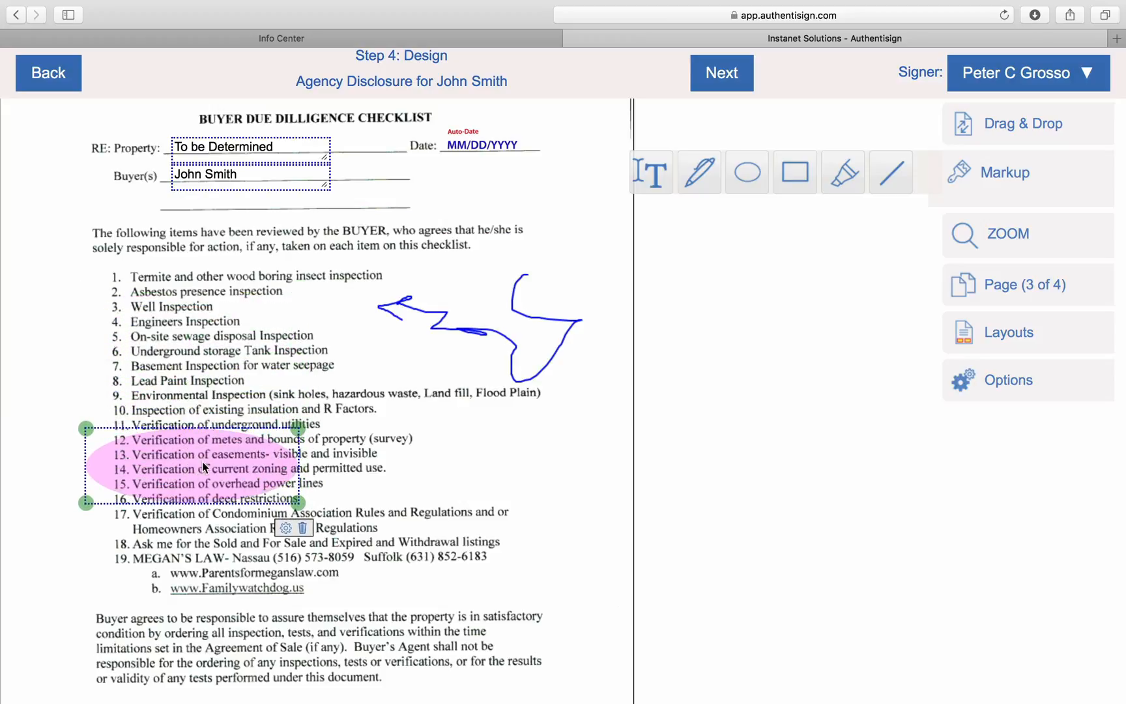
# Draw a rectangle markup over checklist items 4 to 10 and change its color to green.
pyautogui.click(796, 171)
pyautogui.moveTo(79, 298); pyautogui.dragTo(307, 389)
pyautogui.moveTo(216, 353)
pyautogui.mouseDown()
pyautogui.moveTo(220, 371)
pyautogui.moveTo(238, 373)
pyautogui.mouseUp()
pyautogui.click(319, 434)
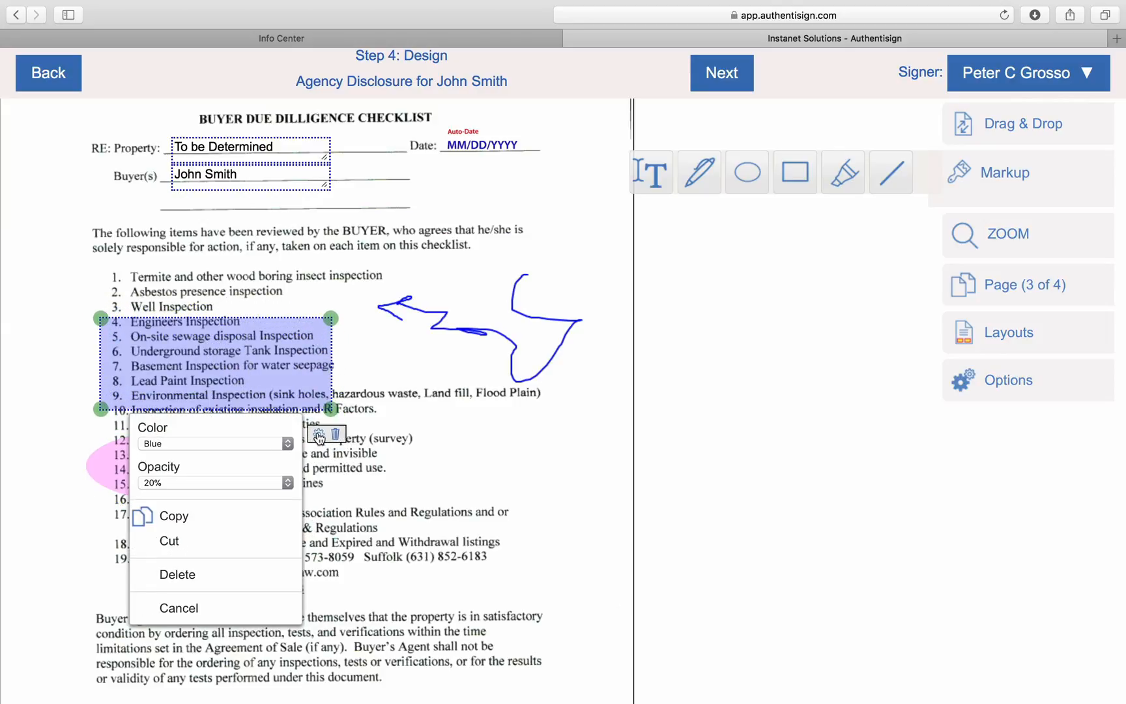
pyautogui.click(261, 446)
pyautogui.click(248, 467)
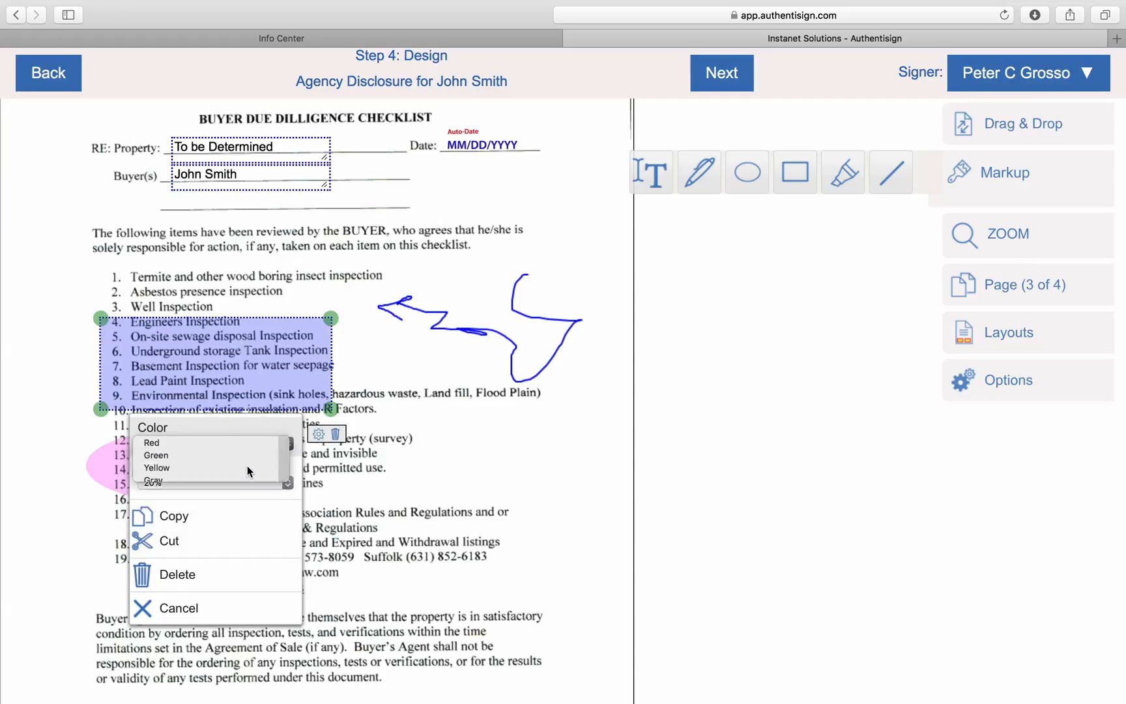
# Try the green rectangle at 100% opacity, lower the opacity so the text shows through, and move it down over items 5 to 10.
pyautogui.click(319, 434)
pyautogui.click(208, 483)
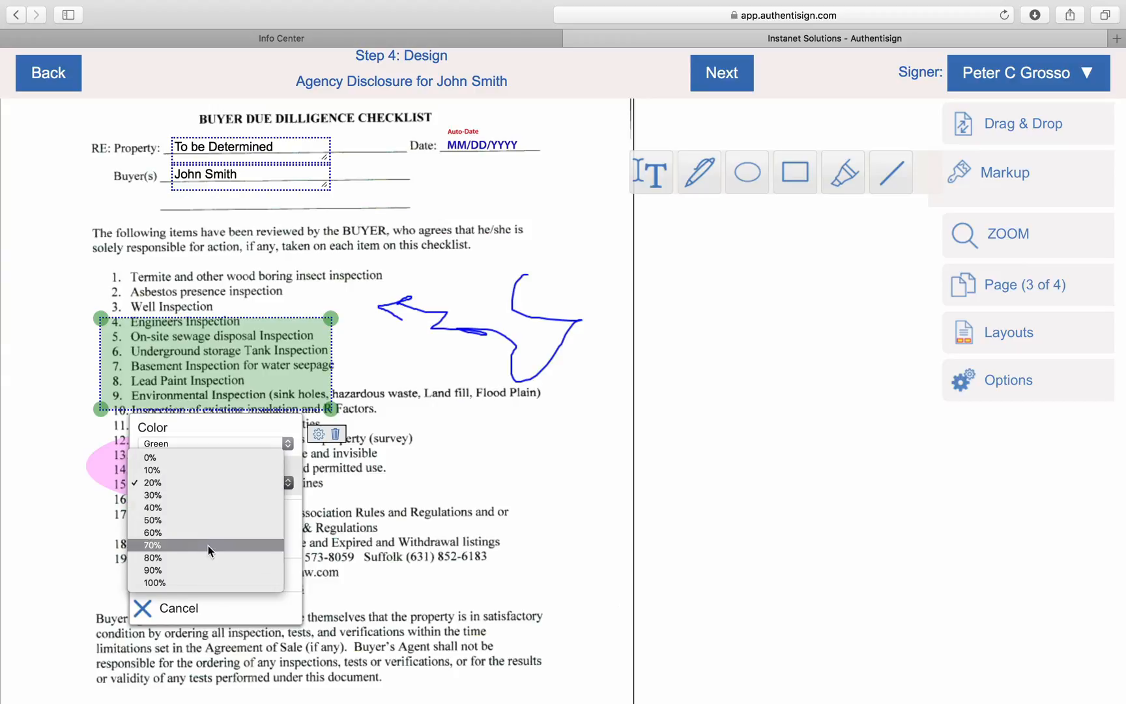
pyautogui.click(192, 583)
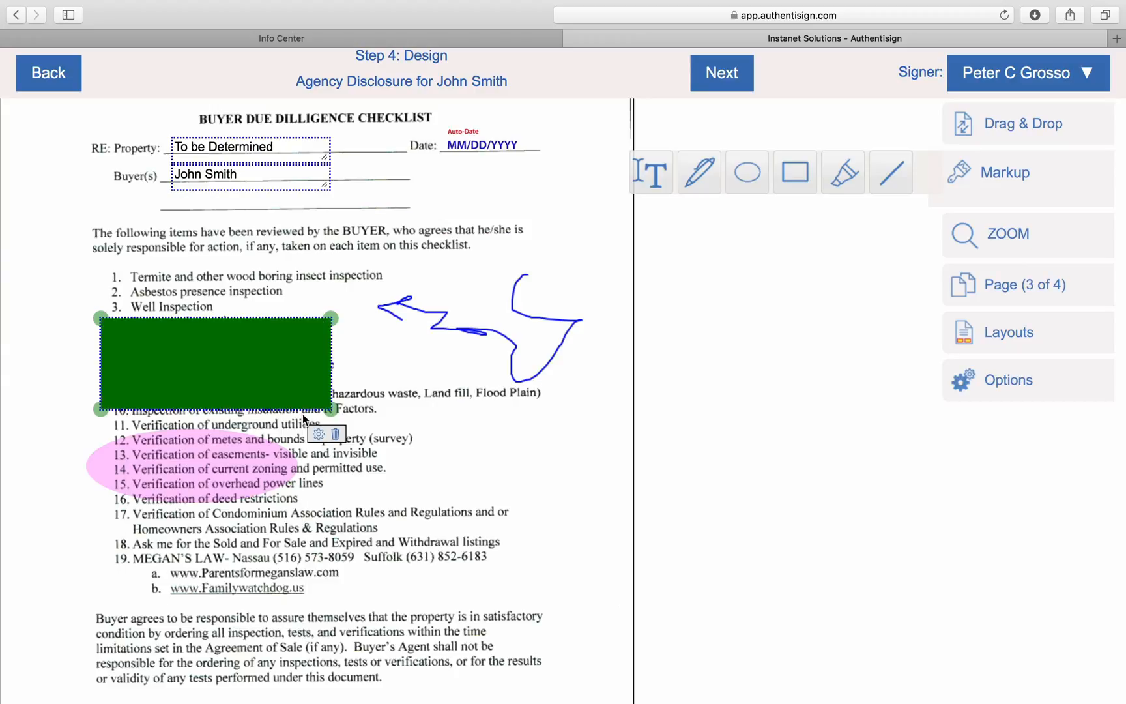
pyautogui.click(319, 434)
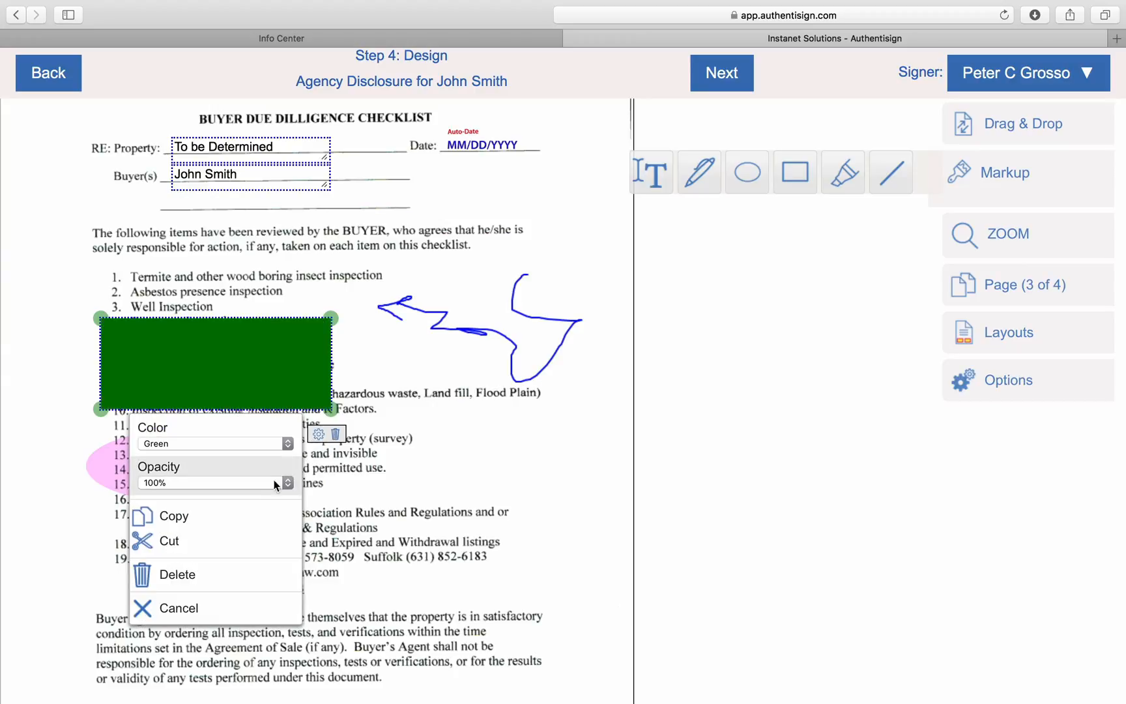
pyautogui.click(229, 482)
pyautogui.click(201, 405)
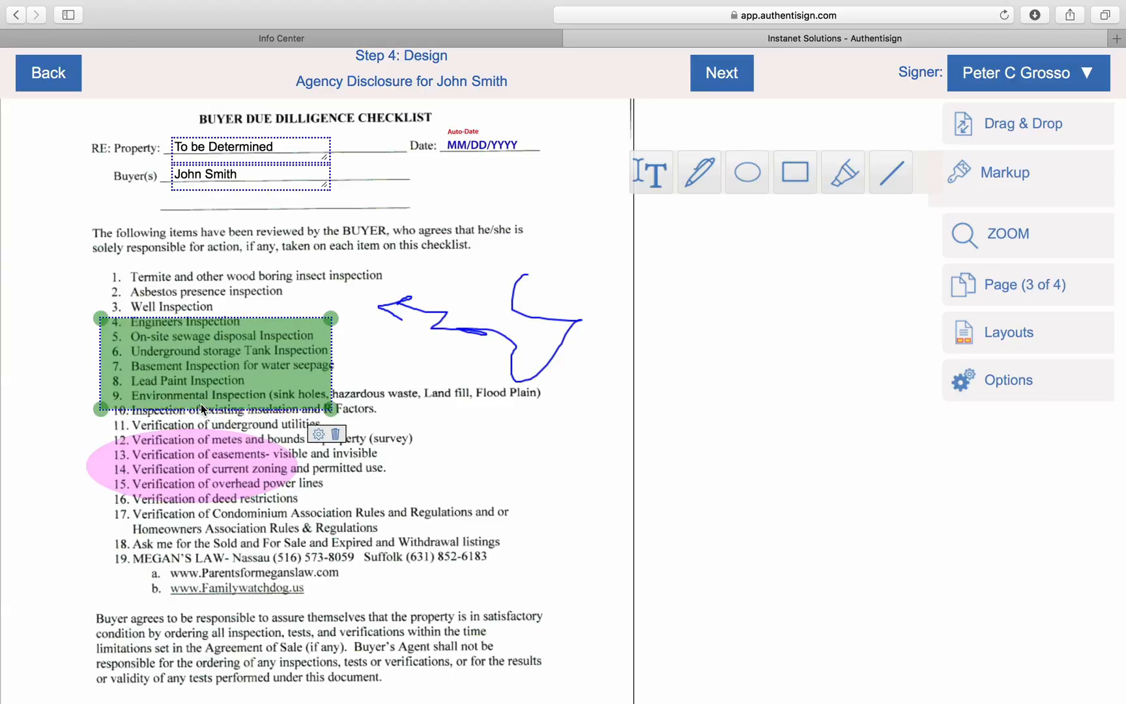
pyautogui.moveTo(278, 366); pyautogui.dragTo(276, 382)
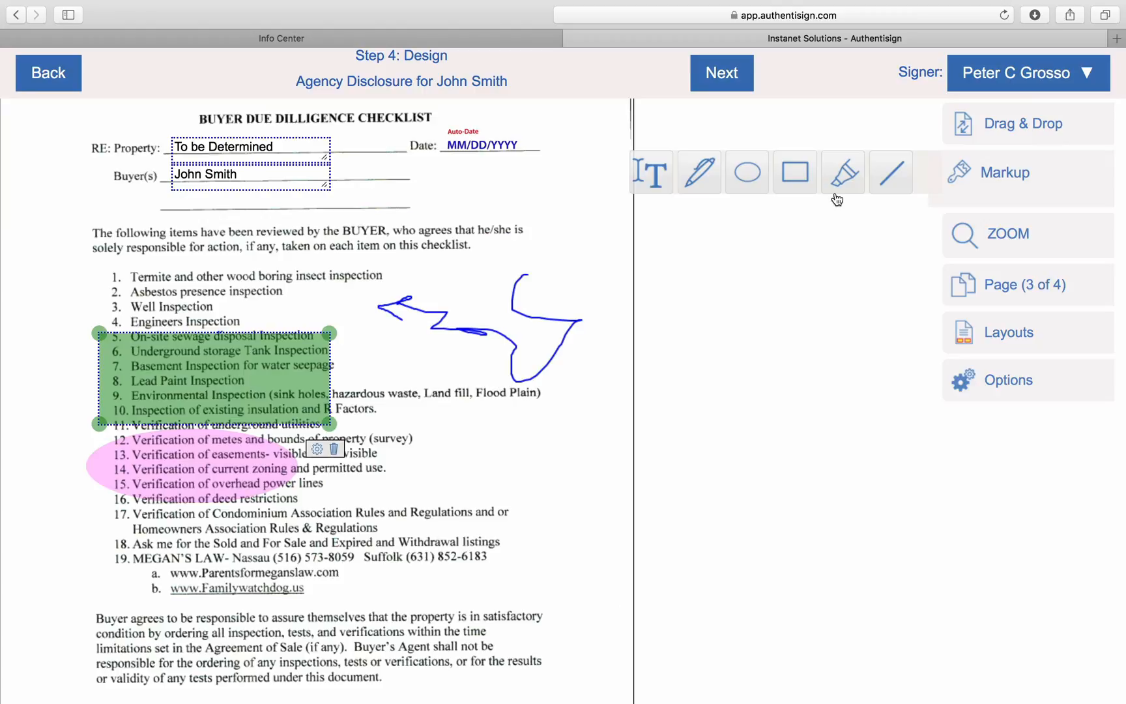
# Highlight checklist item 17 in yellow and strike out item 3, Well Inspection, with a line.
pyautogui.moveTo(131, 514); pyautogui.dragTo(491, 528)
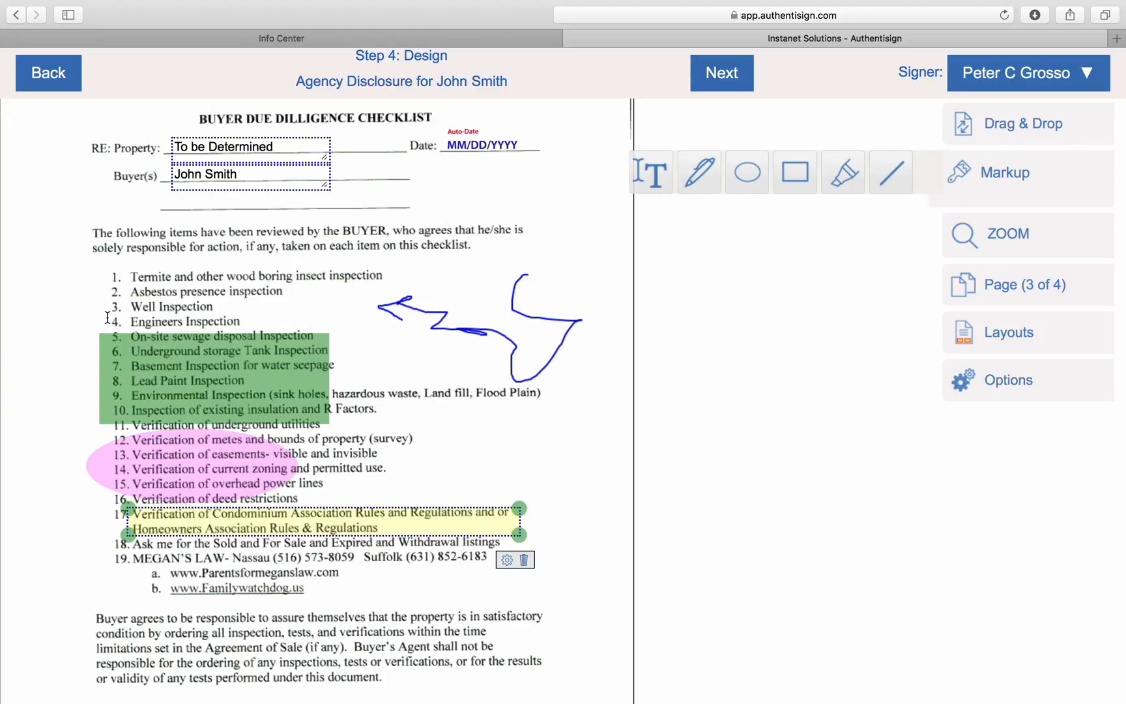
pyautogui.moveTo(101, 305); pyautogui.dragTo(244, 307)
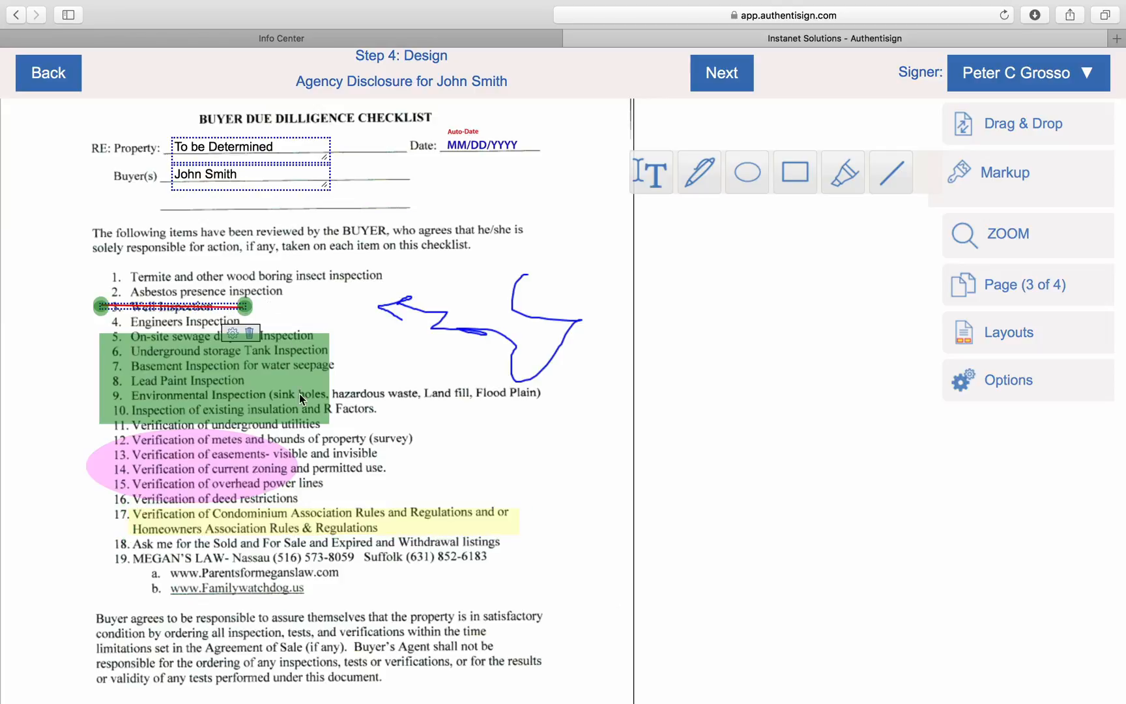
# Place a Sign Here field on the checklist's first BUYER line and enlarge it.
pyautogui.scroll(-5, 313, 407)
pyautogui.scroll(2, 313, 407)
pyautogui.scroll(-6, 313, 408)
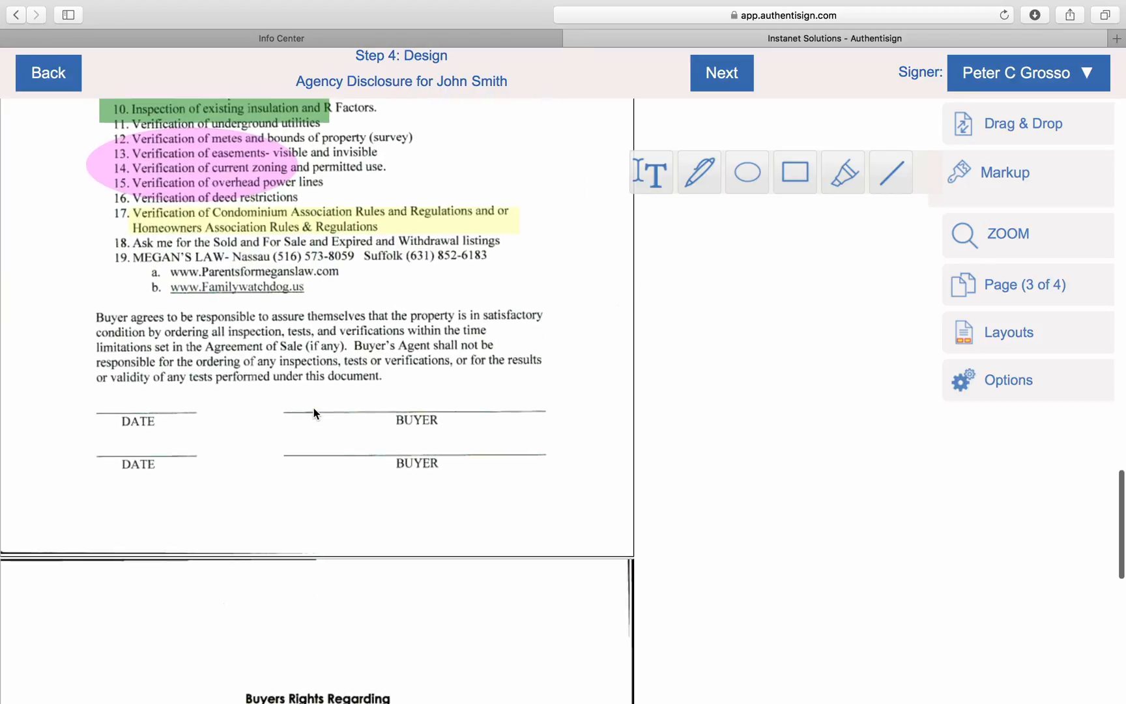
pyautogui.scroll(6, 314, 408)
pyautogui.scroll(-2, 313, 408)
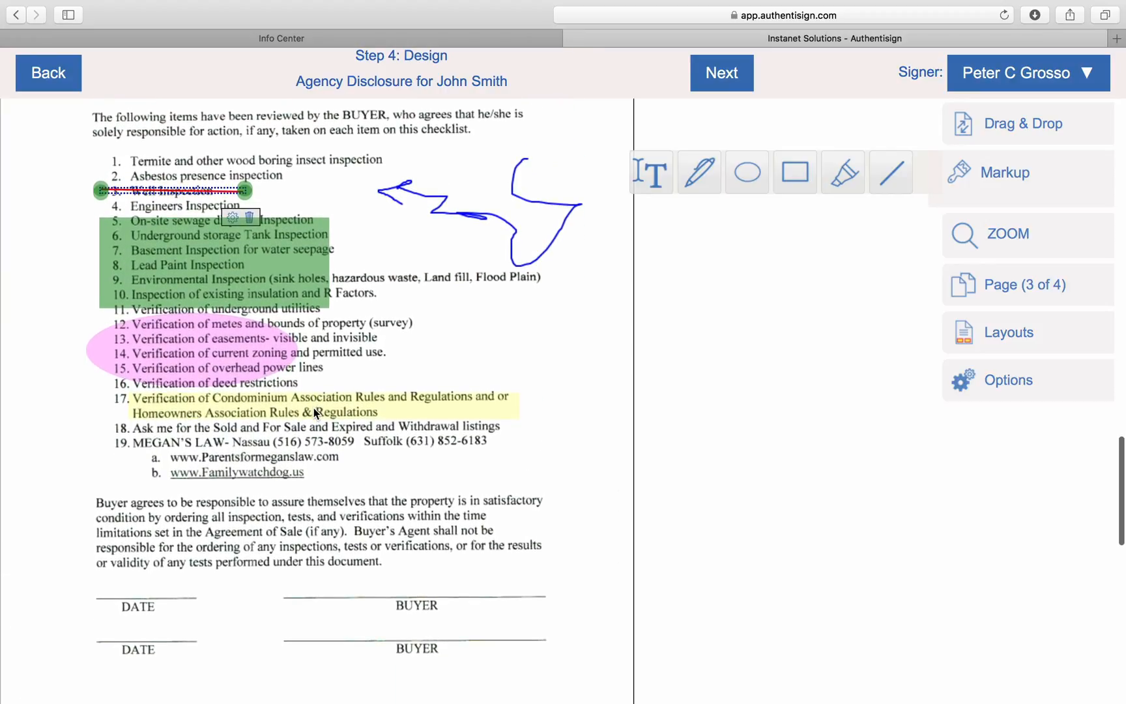
pyautogui.scroll(-3, 313, 407)
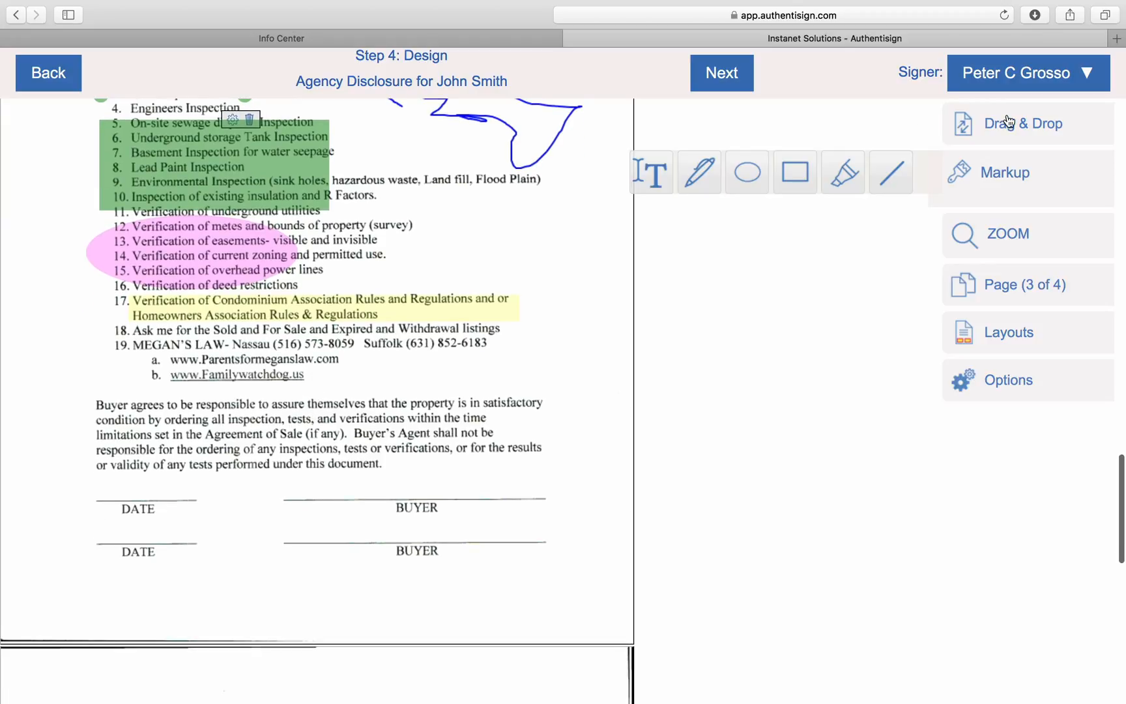
pyautogui.click(1009, 121)
pyautogui.moveTo(730, 121); pyautogui.dragTo(355, 409)
pyautogui.moveTo(421, 396); pyautogui.dragTo(457, 414)
# Review the checklist signature field's extra options and place an auto-date on the first DATE line.
pyautogui.click(433, 337)
pyautogui.click(490, 528)
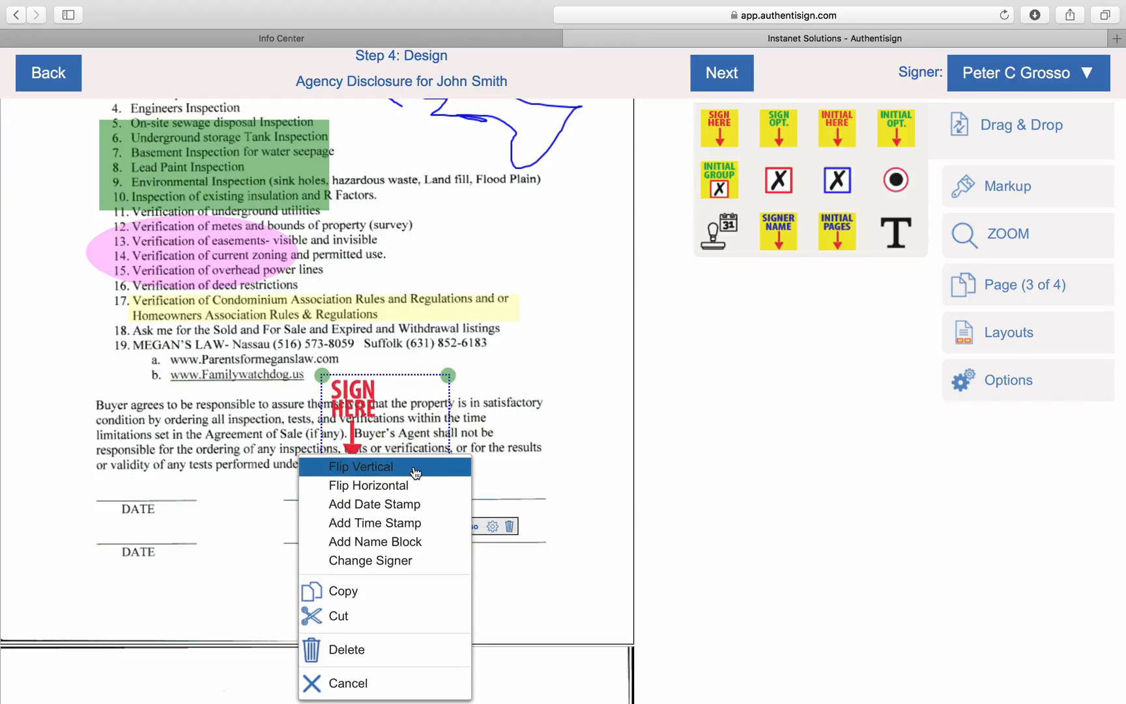
pyautogui.click(391, 542)
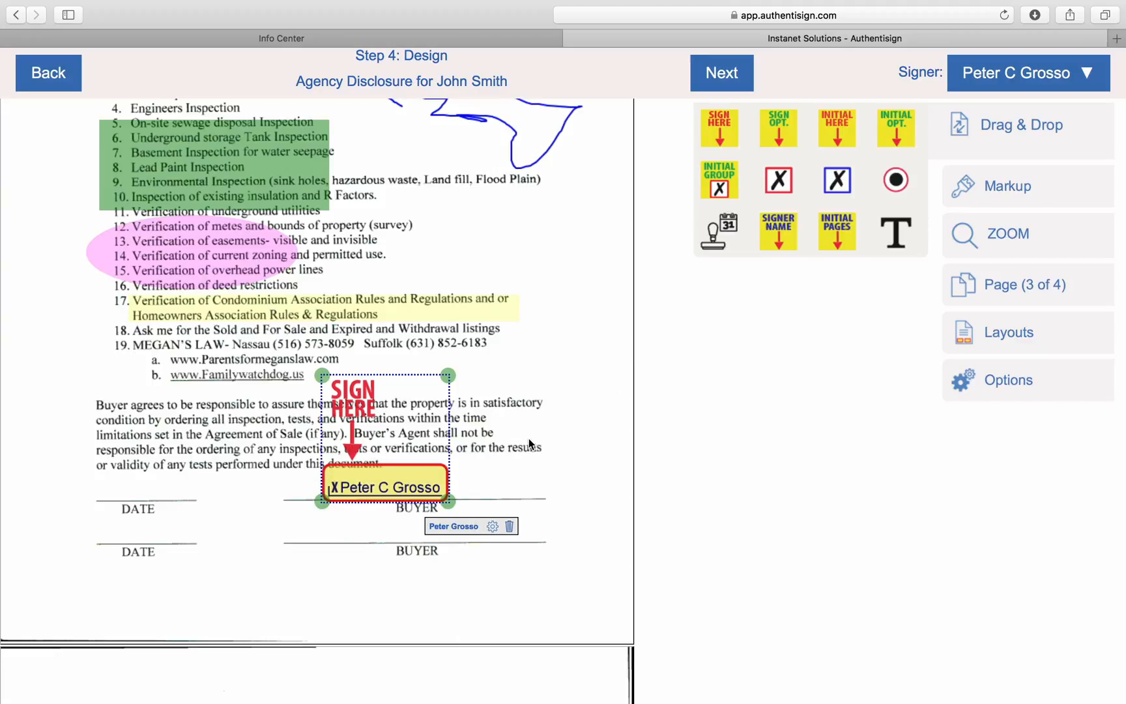
pyautogui.moveTo(719, 231); pyautogui.dragTo(137, 503)
# On the property condition disclosure, place an auto-date on the first Dated line and a Sign Here field on the first Buyer line.
pyautogui.scroll(-10, 272, 576)
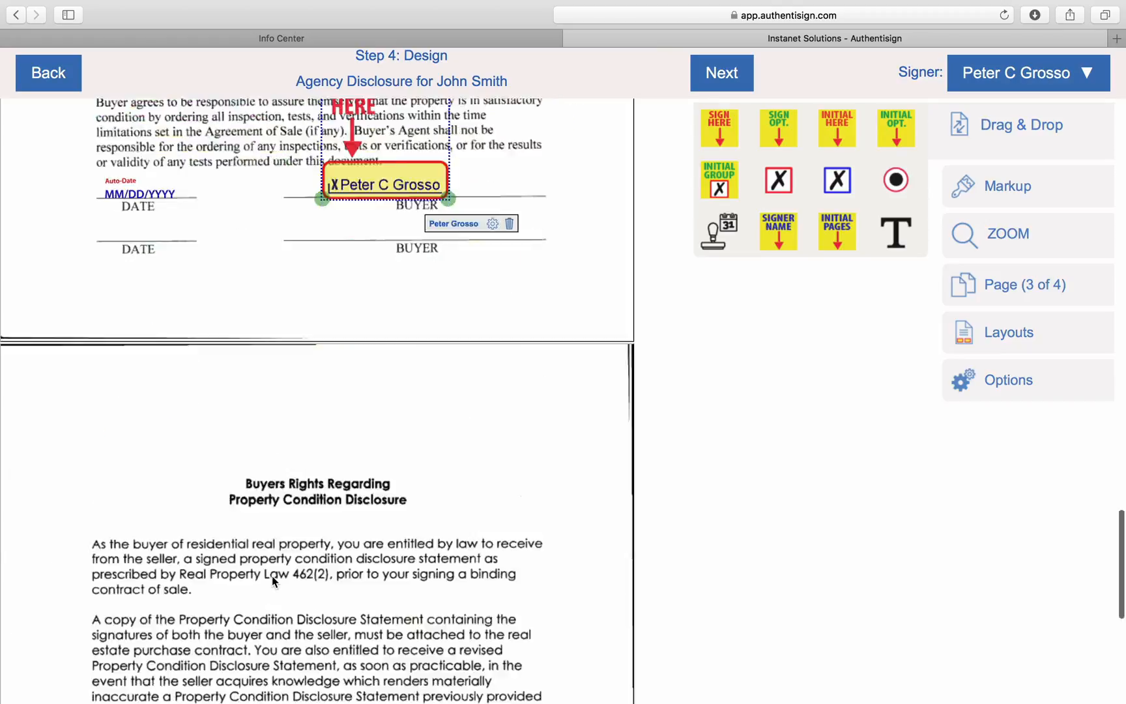
pyautogui.scroll(-2, 272, 575)
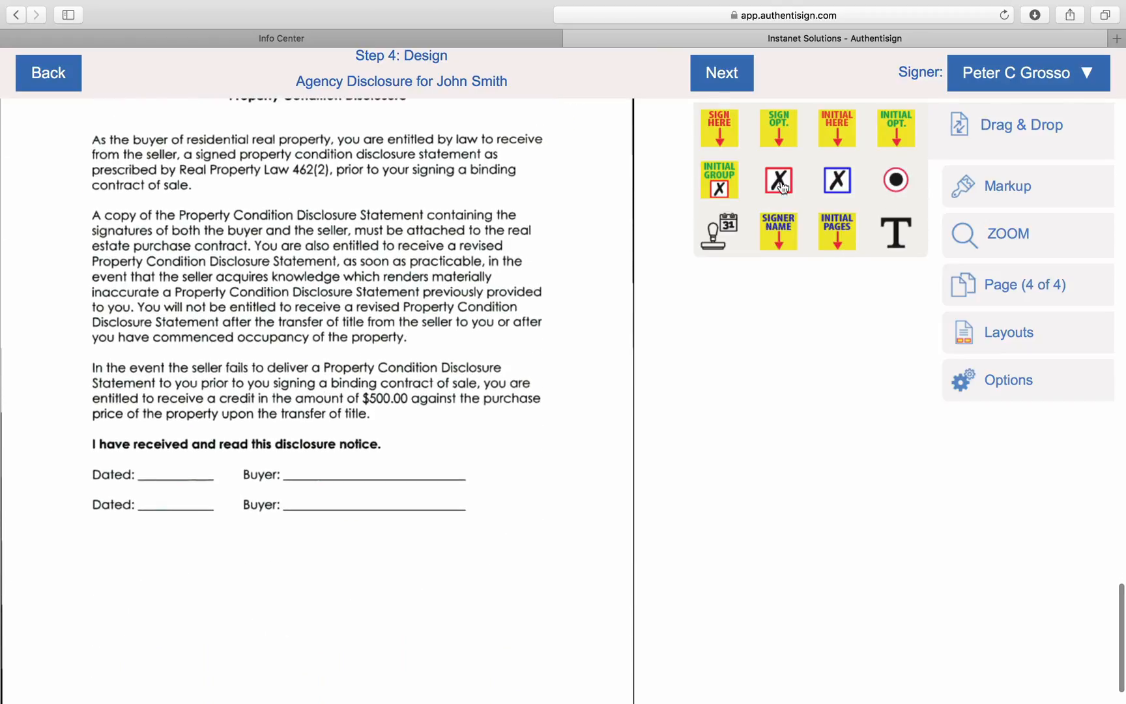
pyautogui.moveTo(725, 231); pyautogui.dragTo(164, 478)
pyautogui.moveTo(718, 131); pyautogui.dragTo(313, 412)
pyautogui.scroll(-3, 337, 332)
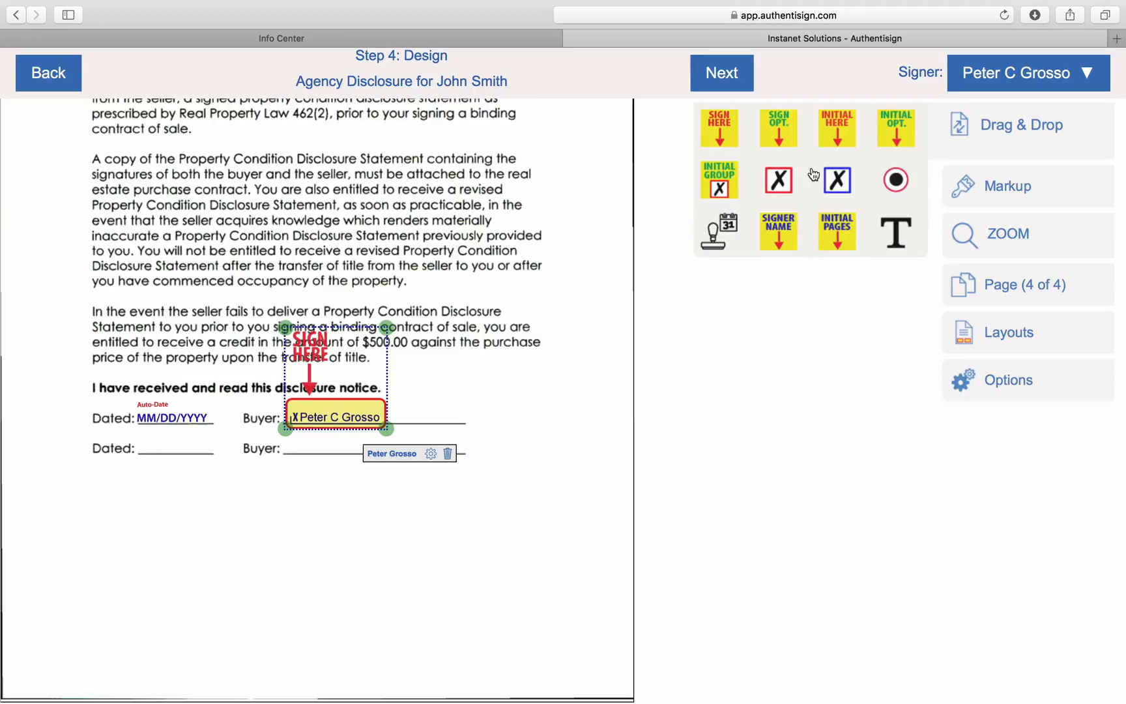
# Place an optional signature, a required initial and an optional initial field in the blank area below the disclosure's signature lines.
pyautogui.moveTo(789, 128)
pyautogui.mouseDown()
pyautogui.moveTo(445, 271)
pyautogui.moveTo(51, 554)
pyautogui.moveTo(140, 511)
pyautogui.moveTo(130, 515)
pyautogui.mouseUp()
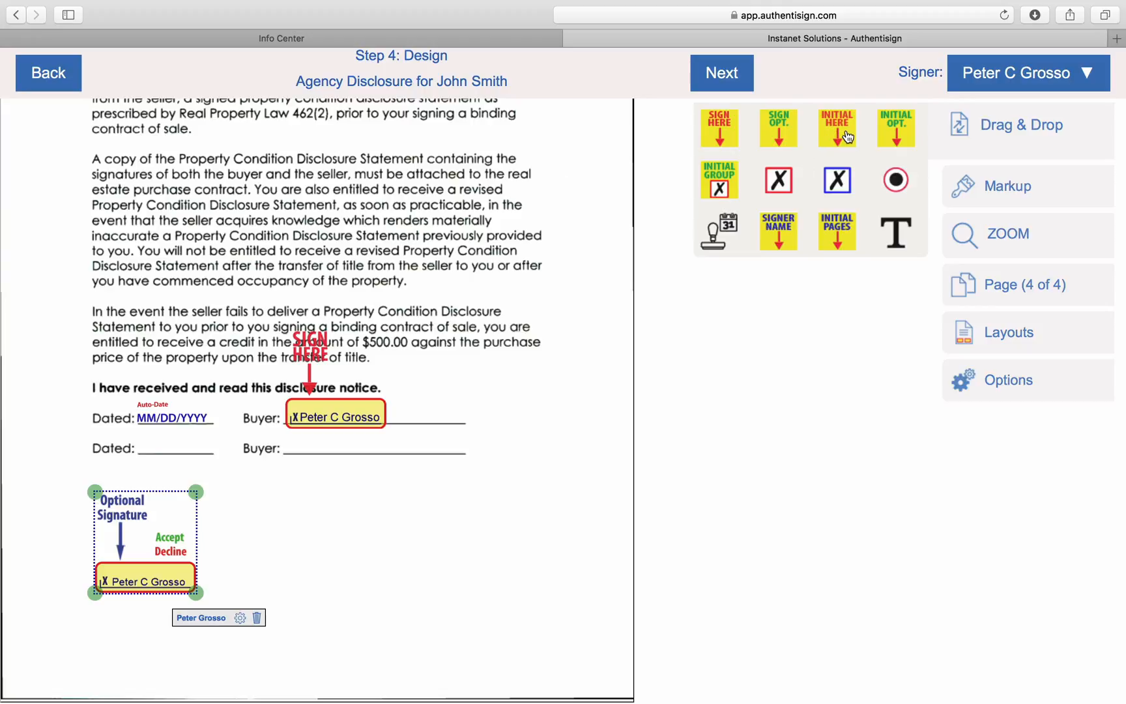
pyautogui.moveTo(847, 138); pyautogui.dragTo(312, 518)
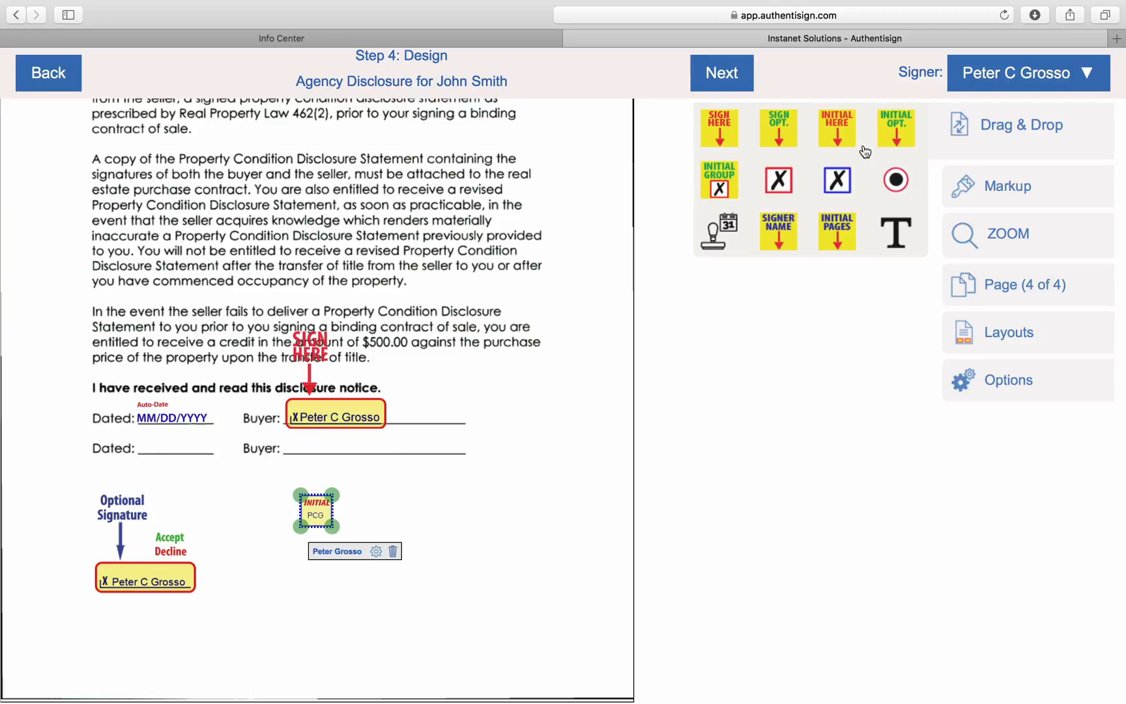
pyautogui.moveTo(891, 135); pyautogui.dragTo(395, 522)
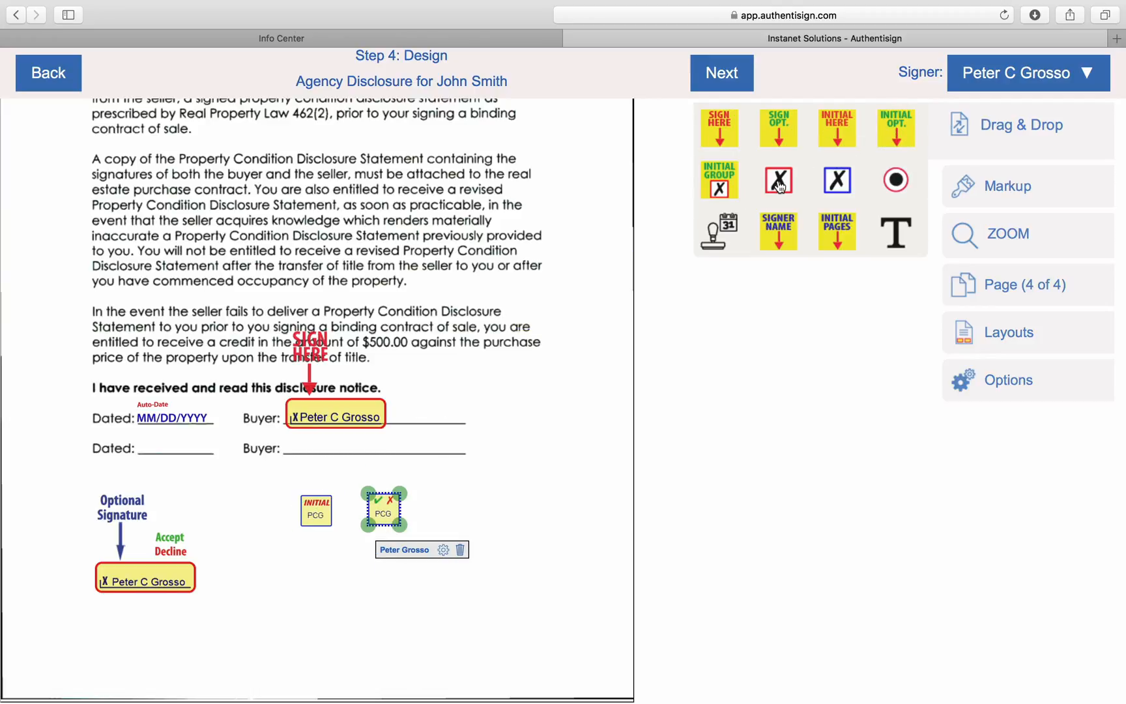
# Place a red-bordered checkbox below the disclosure's last paragraph and a blue-bordered checkbox above that paragraph.
pyautogui.moveTo(785, 187); pyautogui.dragTo(439, 378)
pyautogui.click(493, 406)
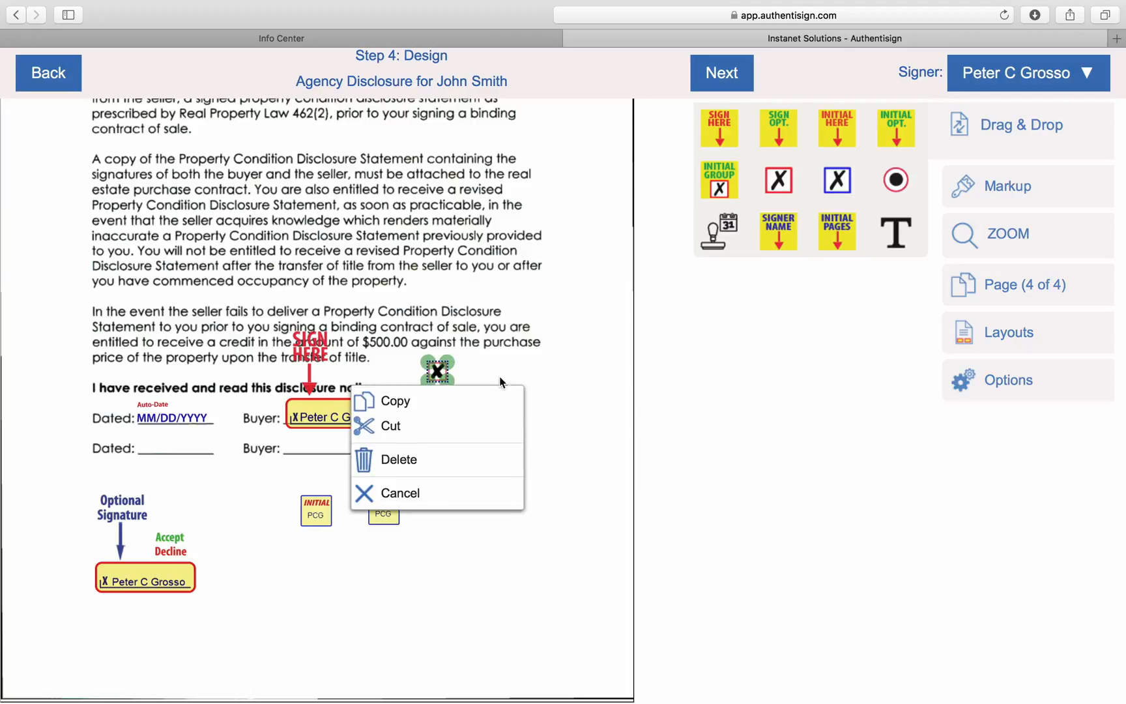
pyautogui.click(523, 352)
pyautogui.moveTo(839, 181); pyautogui.dragTo(438, 291)
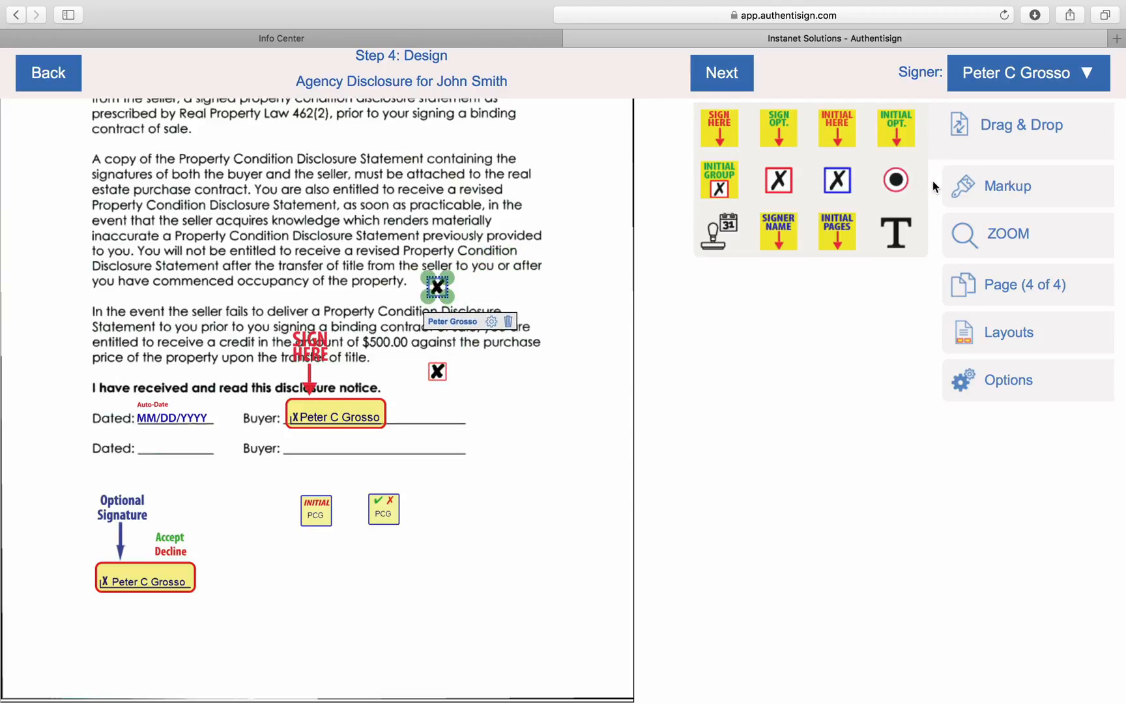
# Place two radio buttons one above the other beside the disclosure's signature lines and adjust the lower one's position.
pyautogui.moveTo(908, 189); pyautogui.dragTo(501, 487)
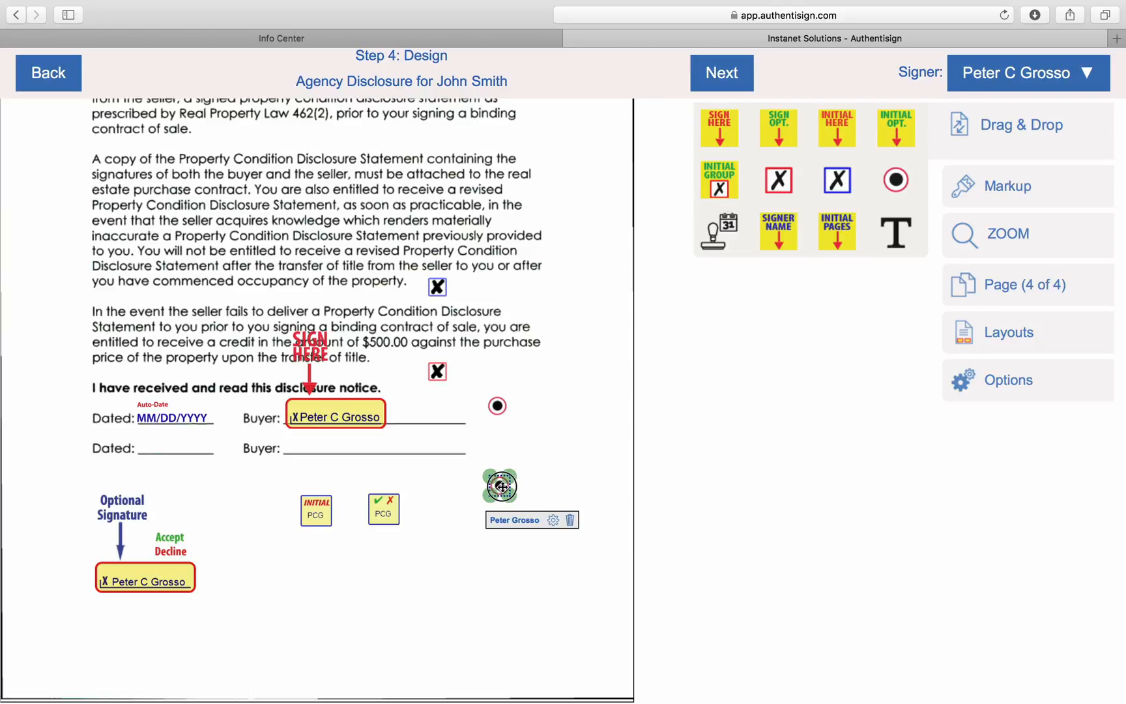
pyautogui.moveTo(501, 486); pyautogui.dragTo(501, 486)
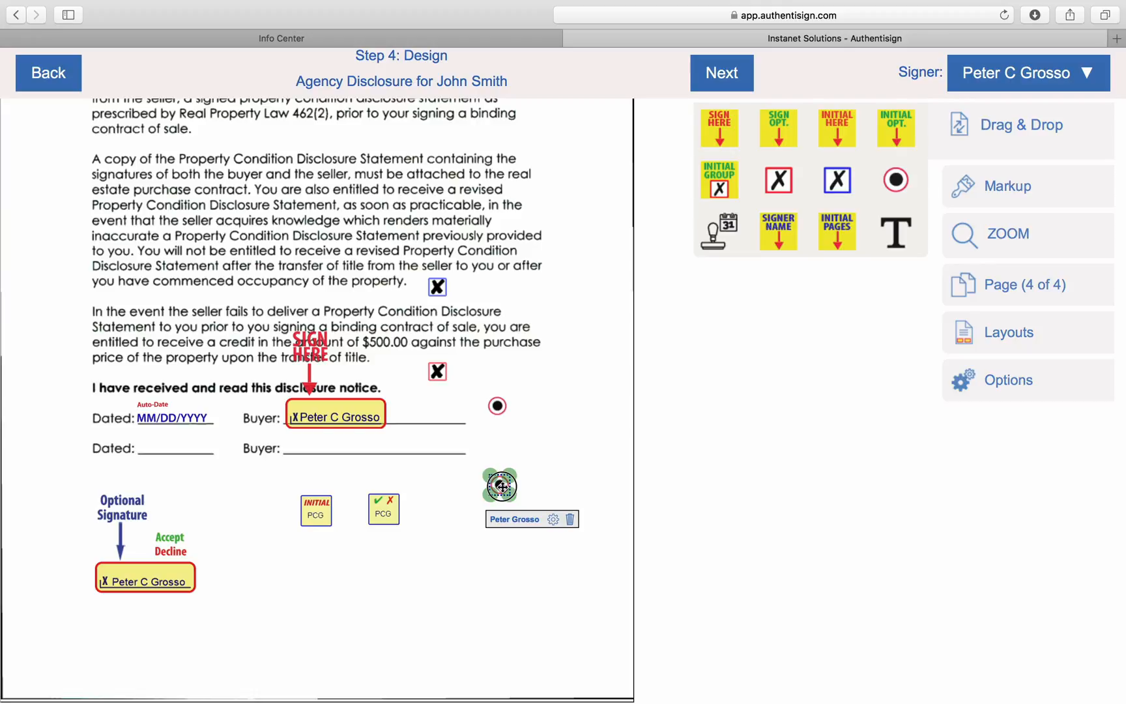
pyautogui.moveTo(501, 487); pyautogui.dragTo(506, 481)
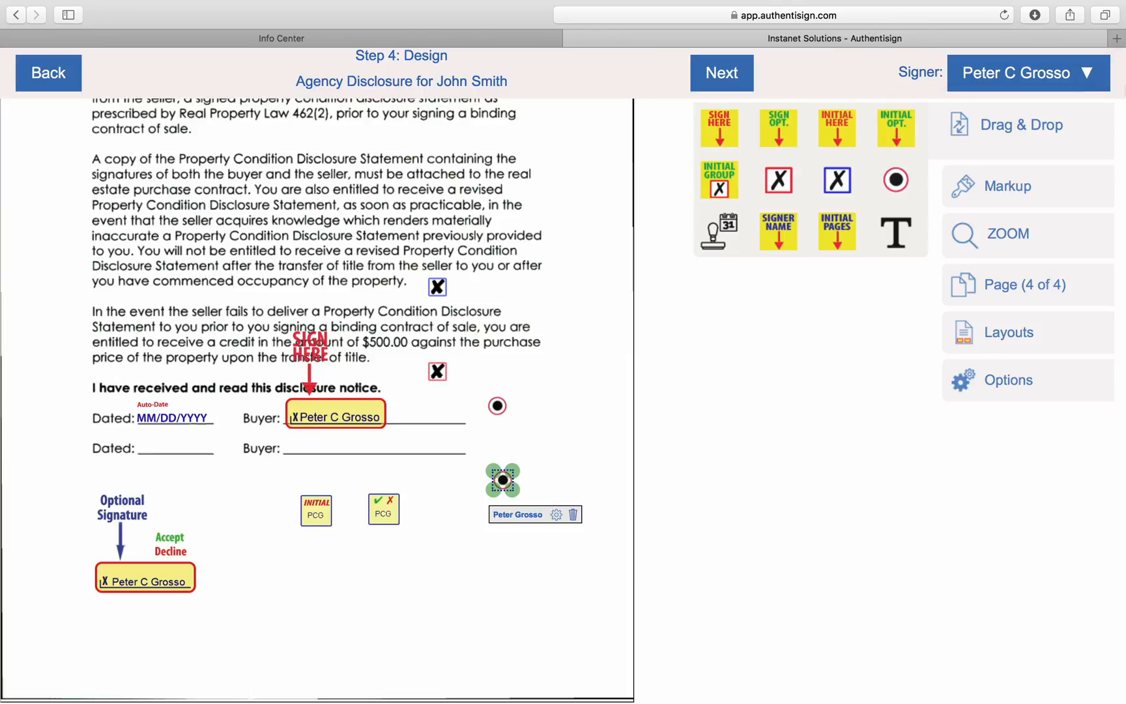
# Place a single-line text box in the blank area below the required and optional initial fields.
pyautogui.click(897, 230)
pyautogui.rightClick(896, 227)
pyautogui.click(892, 211)
pyautogui.click(1018, 134)
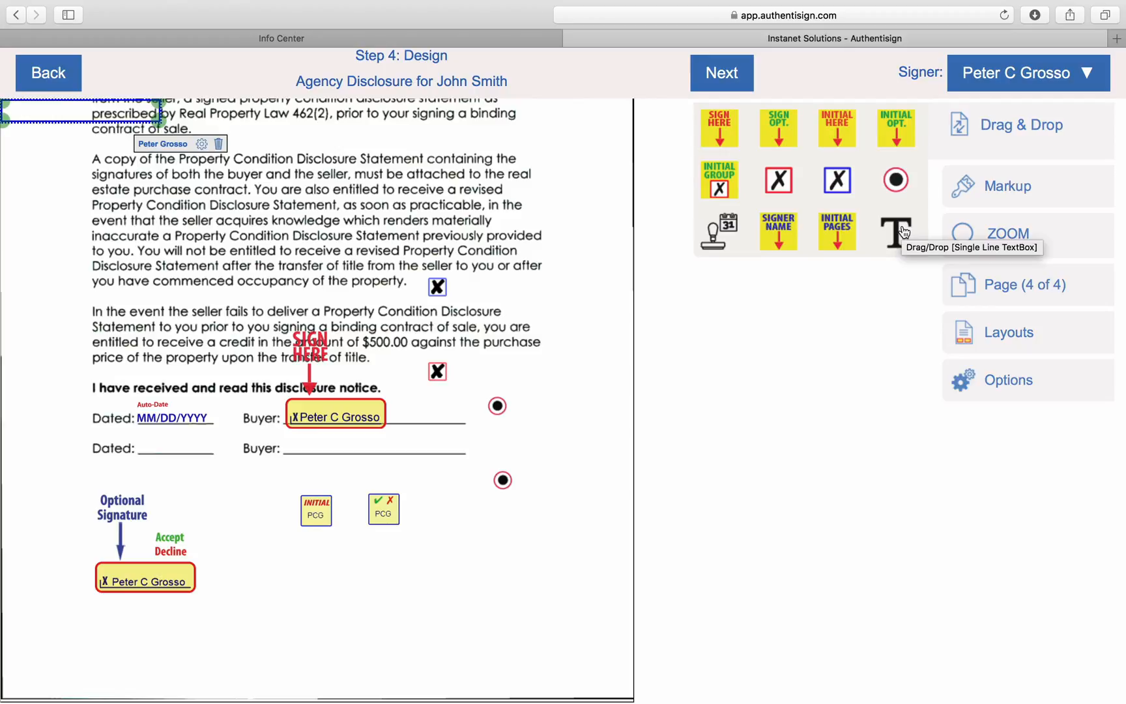
pyautogui.moveTo(904, 232); pyautogui.dragTo(385, 593)
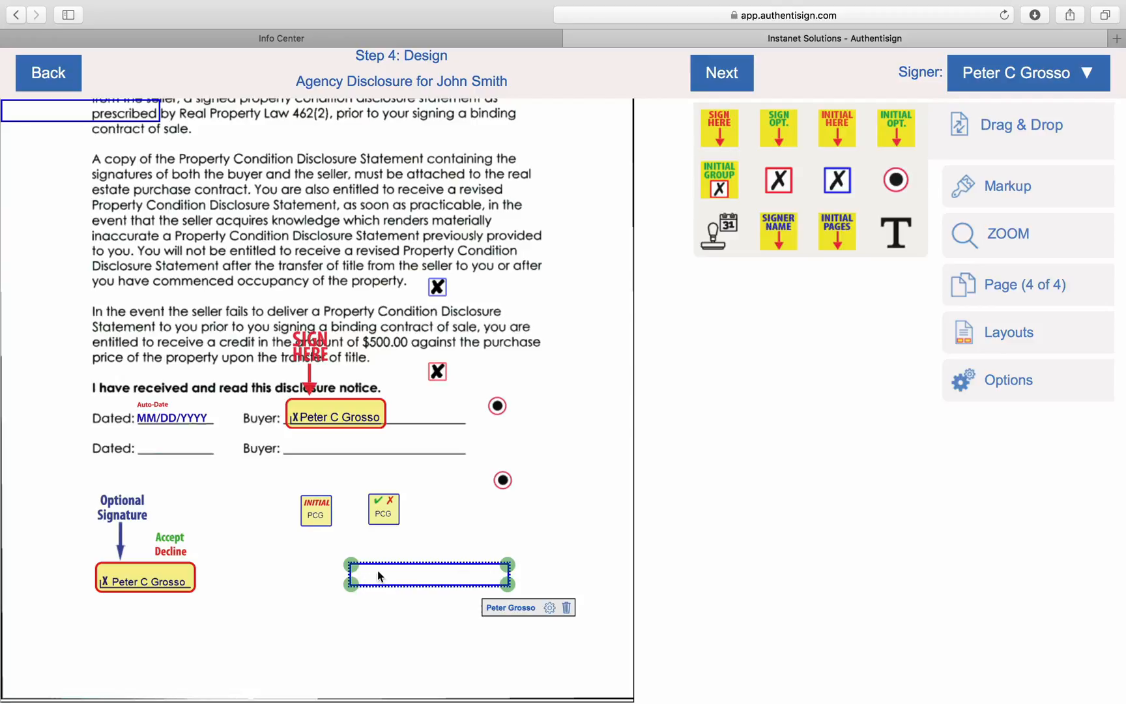
pyautogui.moveTo(399, 578); pyautogui.dragTo(355, 587)
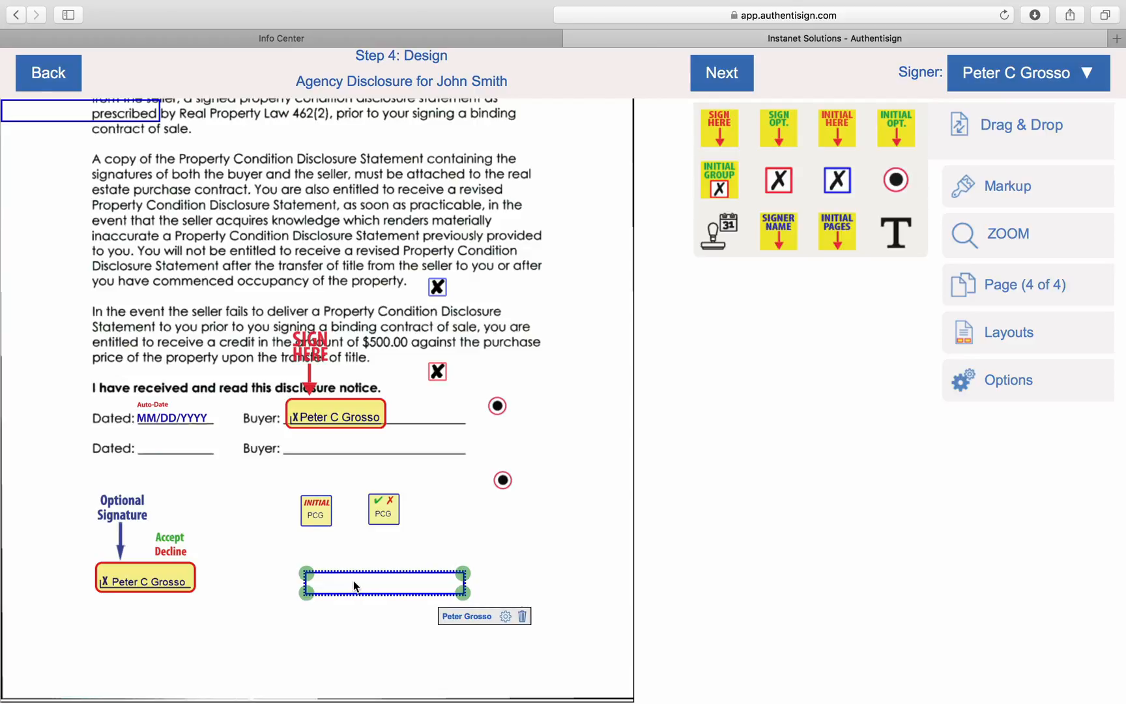
# Place a signer name field on the second Buyer line and adjust its position.
pyautogui.moveTo(790, 235); pyautogui.dragTo(321, 452)
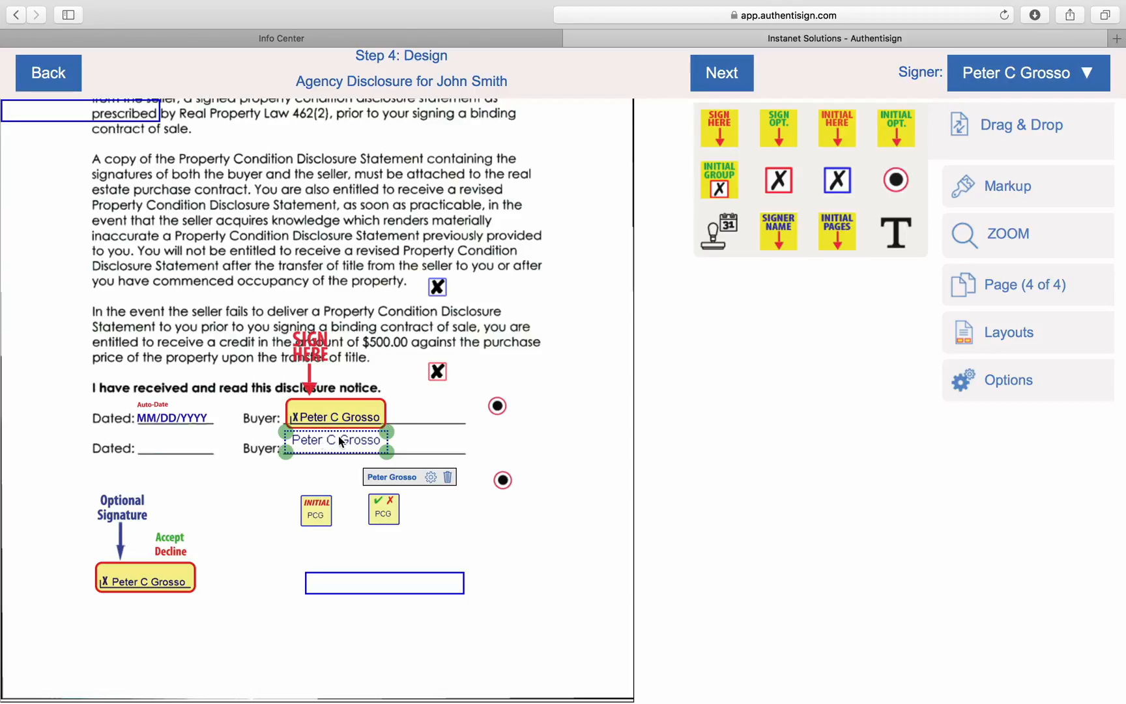
pyautogui.moveTo(849, 228); pyautogui.dragTo(514, 599)
pyautogui.scroll(-1, 527, 433)
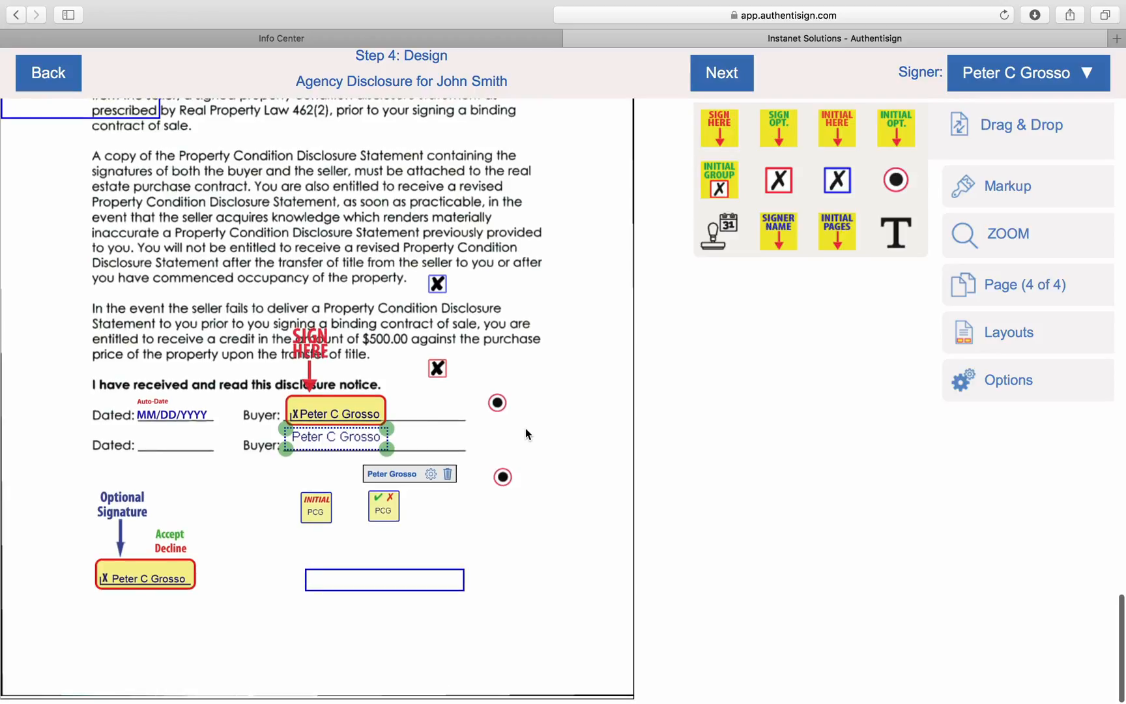
pyautogui.moveTo(351, 443)
pyautogui.mouseDown()
pyautogui.moveTo(378, 447)
pyautogui.moveTo(351, 447)
pyautogui.moveTo(391, 384)
pyautogui.moveTo(365, 381)
pyautogui.moveTo(339, 434)
pyautogui.moveTo(347, 443)
pyautogui.mouseUp()
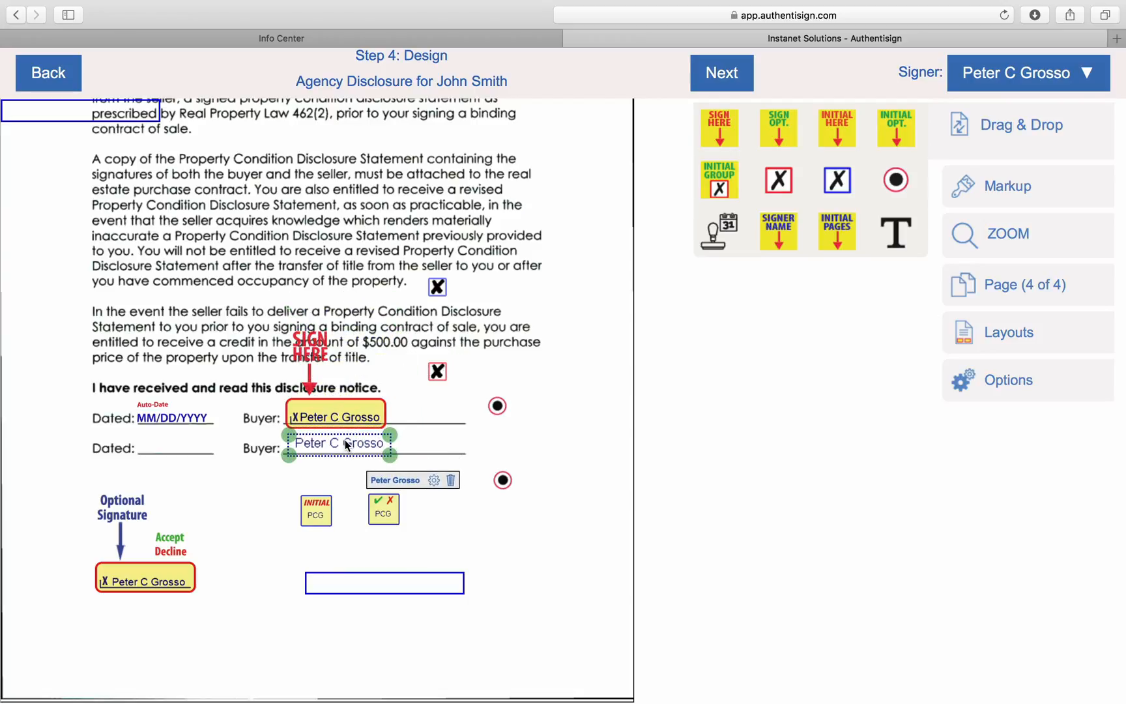
# Move the stray text box down beside the red-bordered checkbox and delete the signer name field from the second Buyer line.
pyautogui.scroll(5, 470, 258)
pyautogui.moveTo(58, 313); pyautogui.dragTo(581, 429)
pyautogui.scroll(-5, 455, 524)
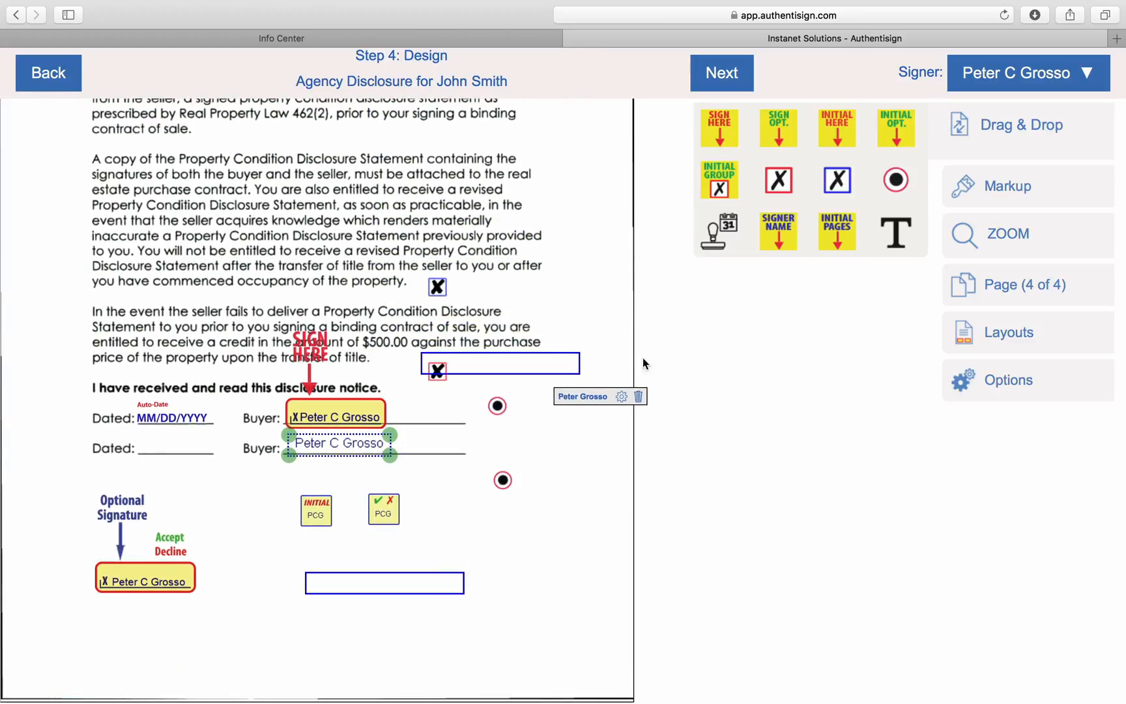
pyautogui.click(639, 395)
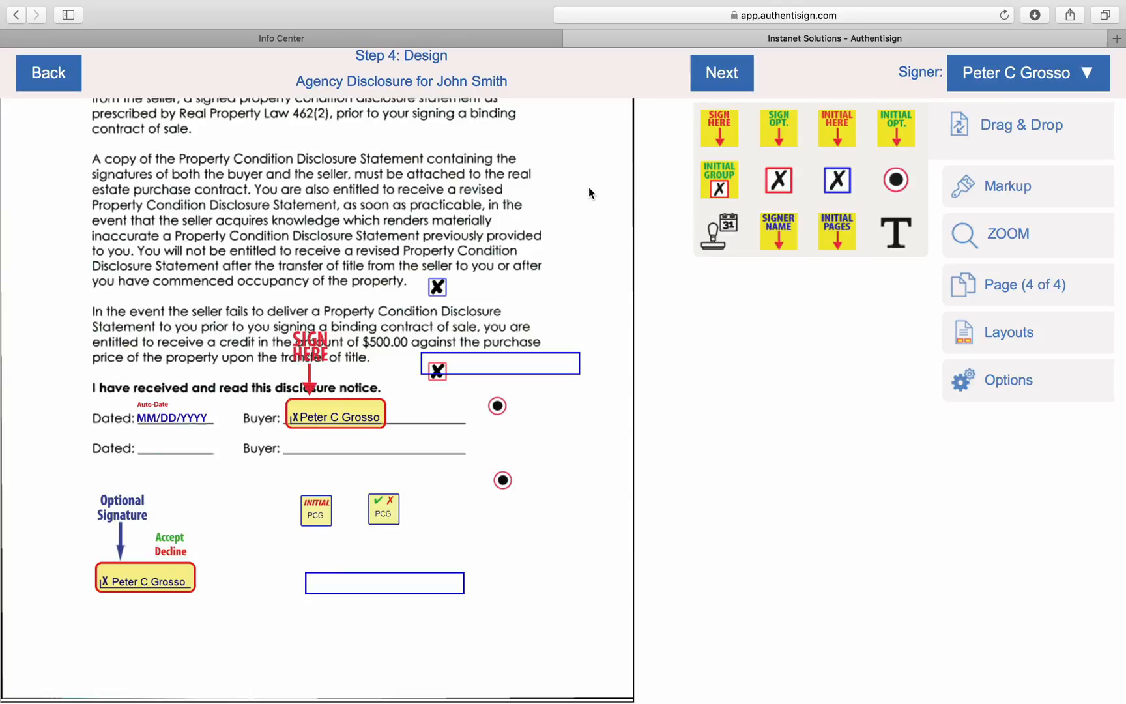
# Complete the design step and proceed to finalizing the signing setup.
pyautogui.scroll(20, 589, 188)
pyautogui.scroll(-20, 589, 193)
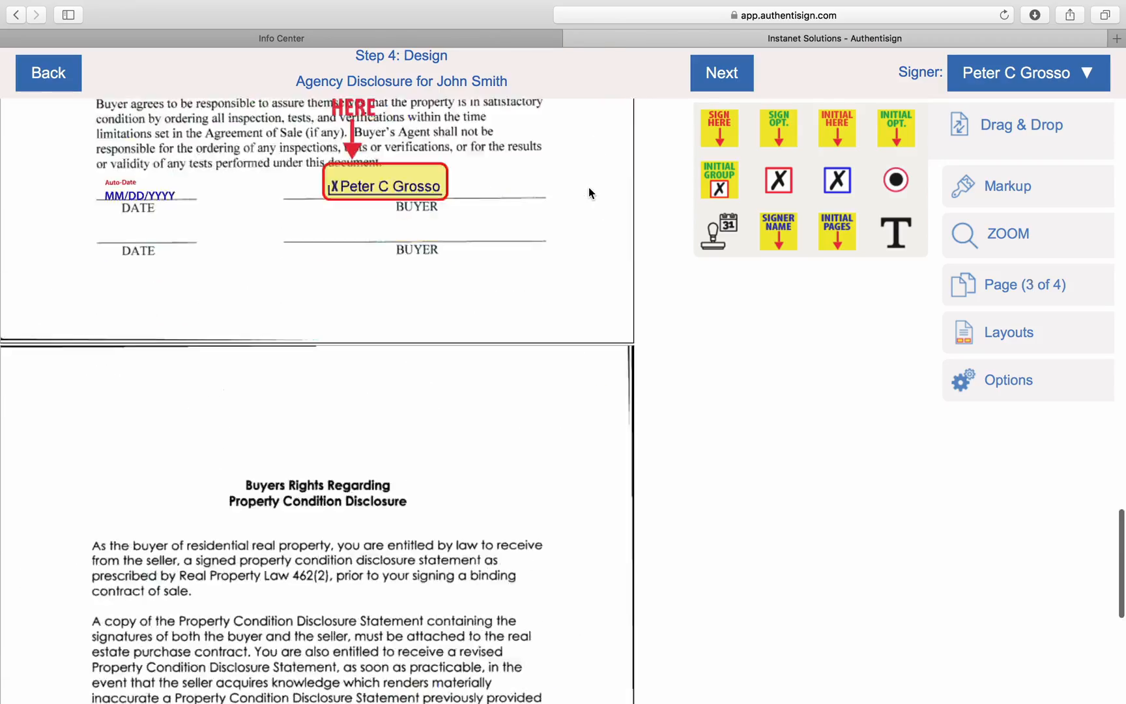
pyautogui.scroll(20, 588, 193)
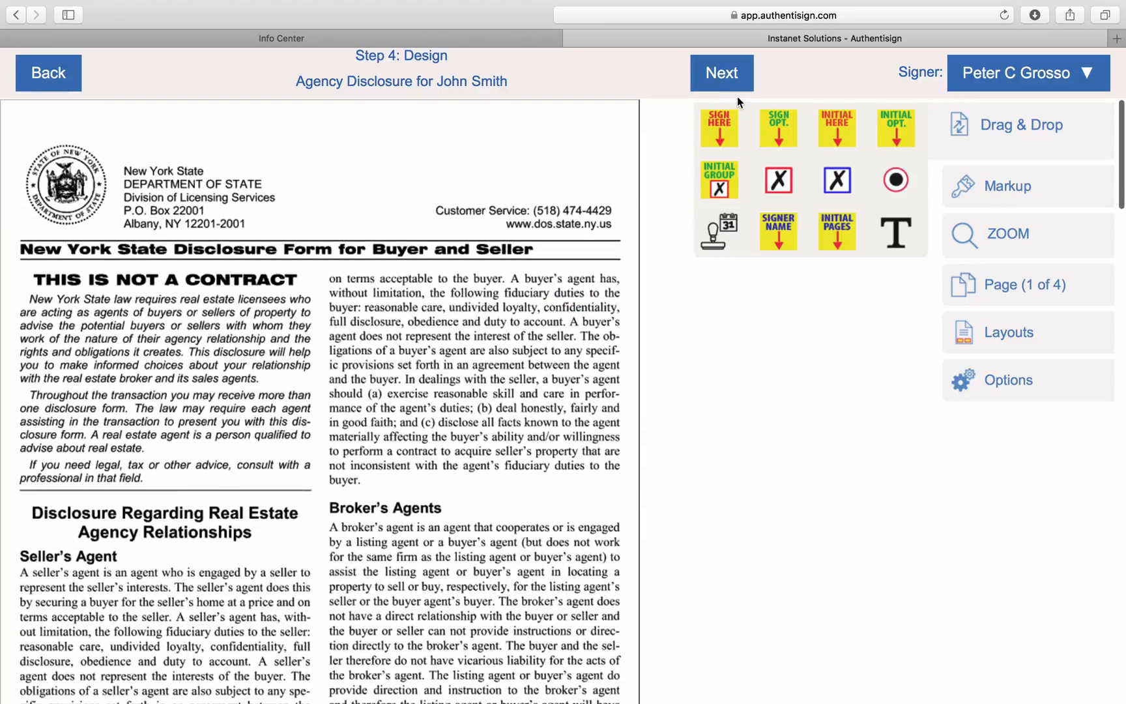
pyautogui.scroll(-10, 513, 424)
pyautogui.scroll(-5, 514, 429)
pyautogui.scroll(15, 514, 428)
pyautogui.click(729, 80)
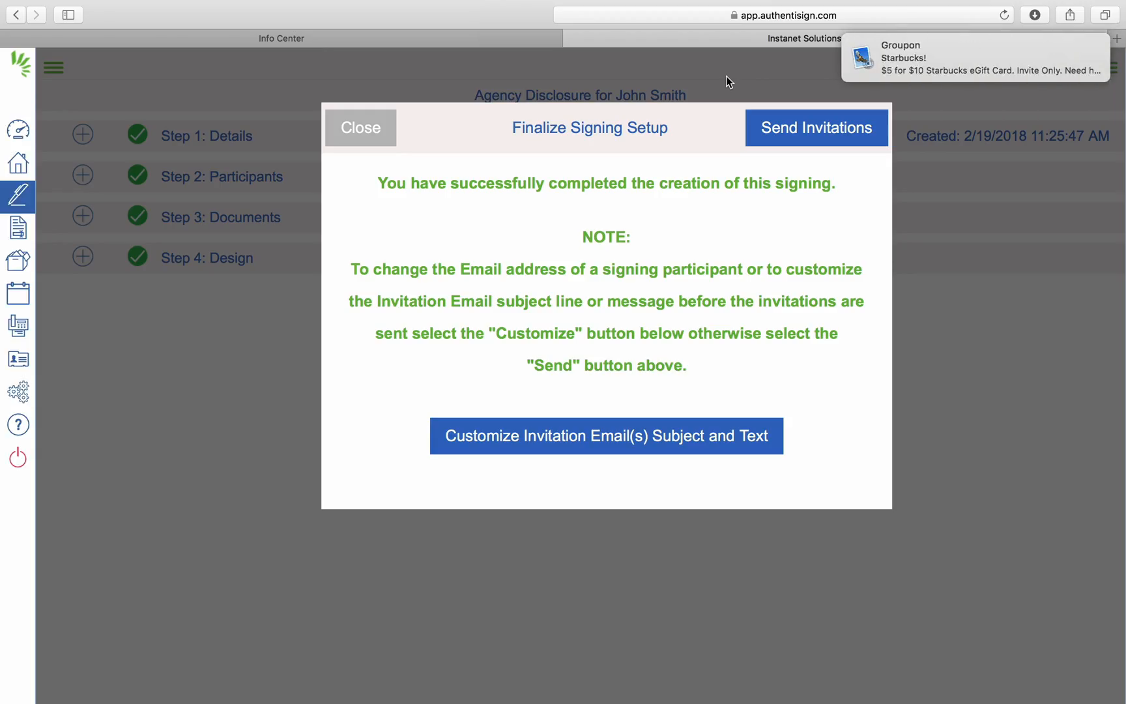
pyautogui.click(1086, 45)
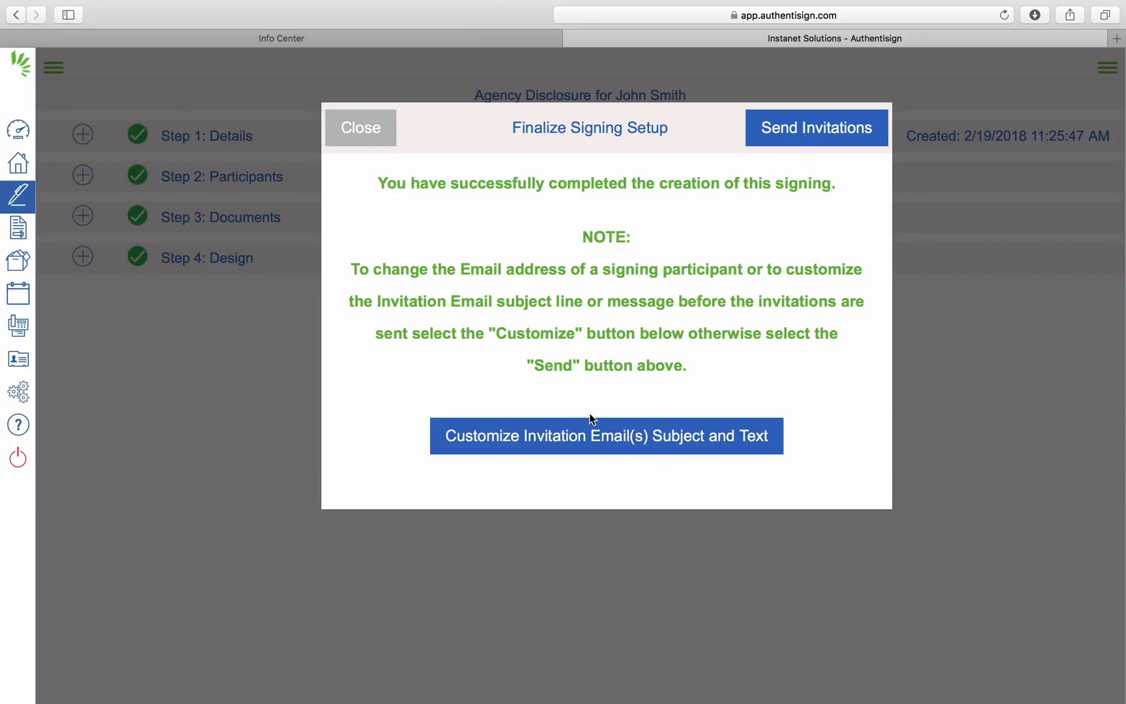
# Customize the invitation email with the subject "Hey Handsome" and the message "Your looking good today, oh... please sign this", and save it.
pyautogui.click(576, 430)
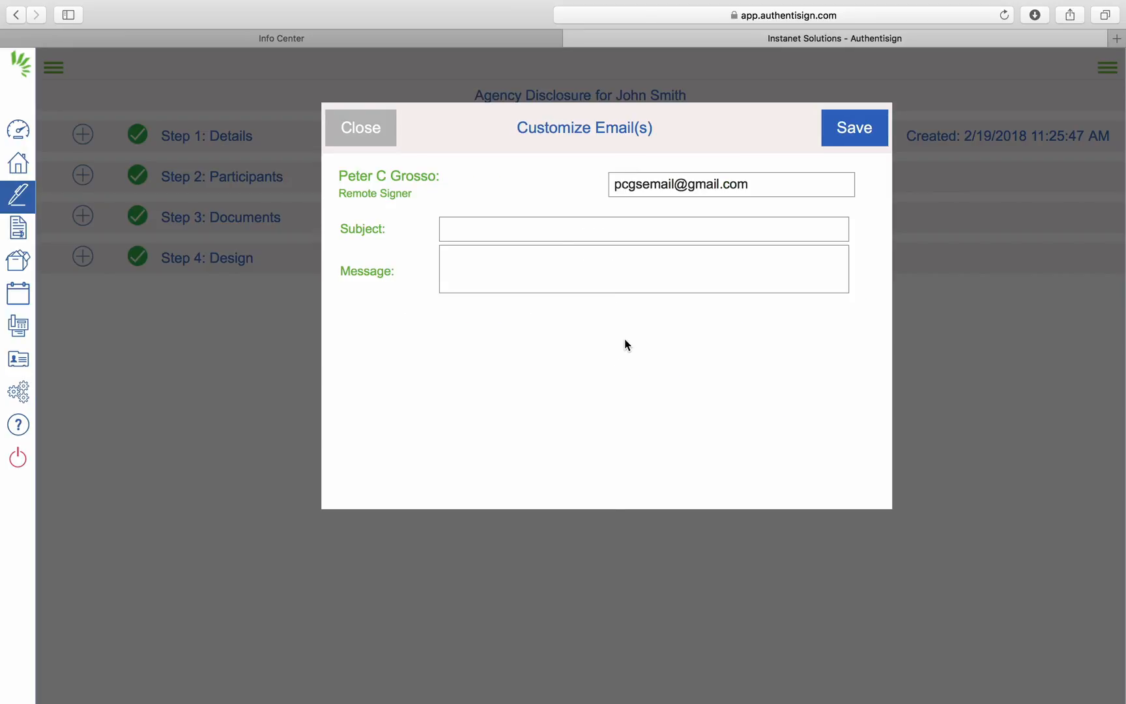
pyautogui.click(464, 225)
pyautogui.write('Hey Handsomee')
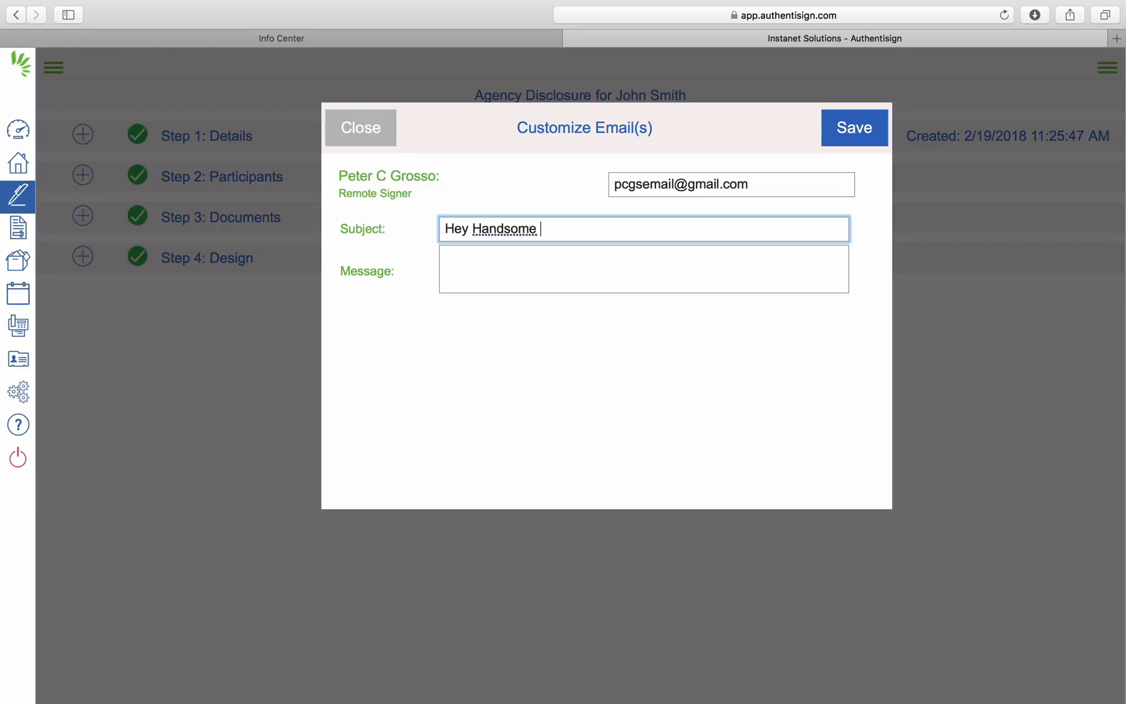
pyautogui.click(496, 262)
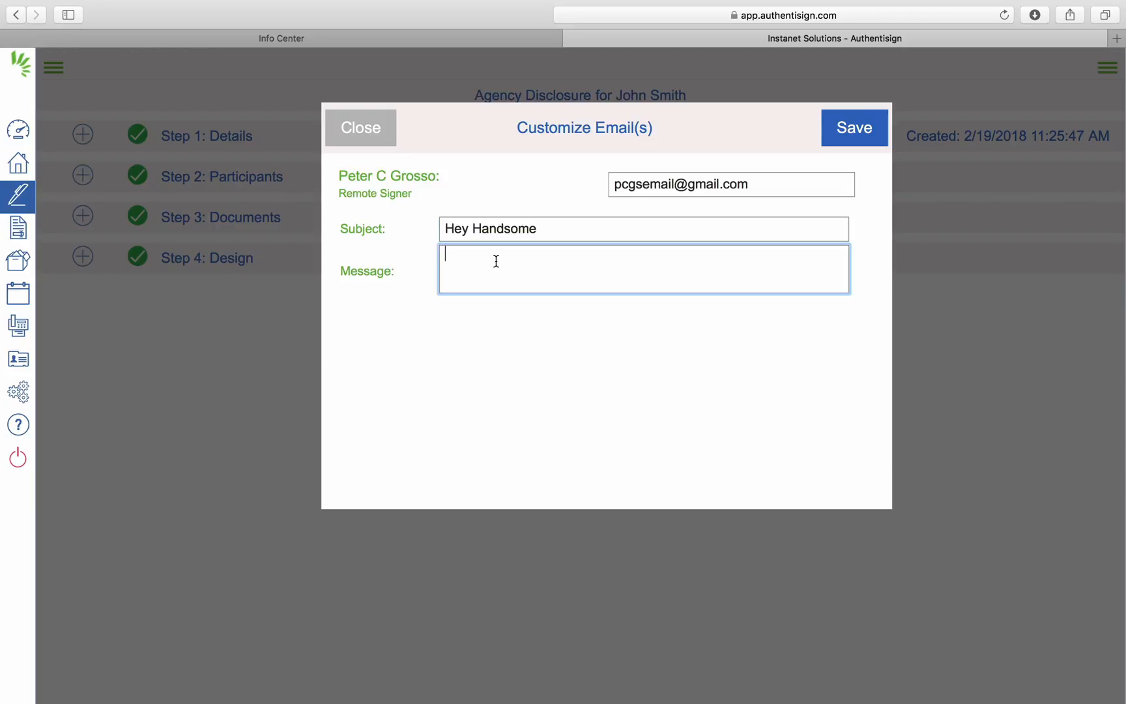
pyautogui.write('Your looking good today')
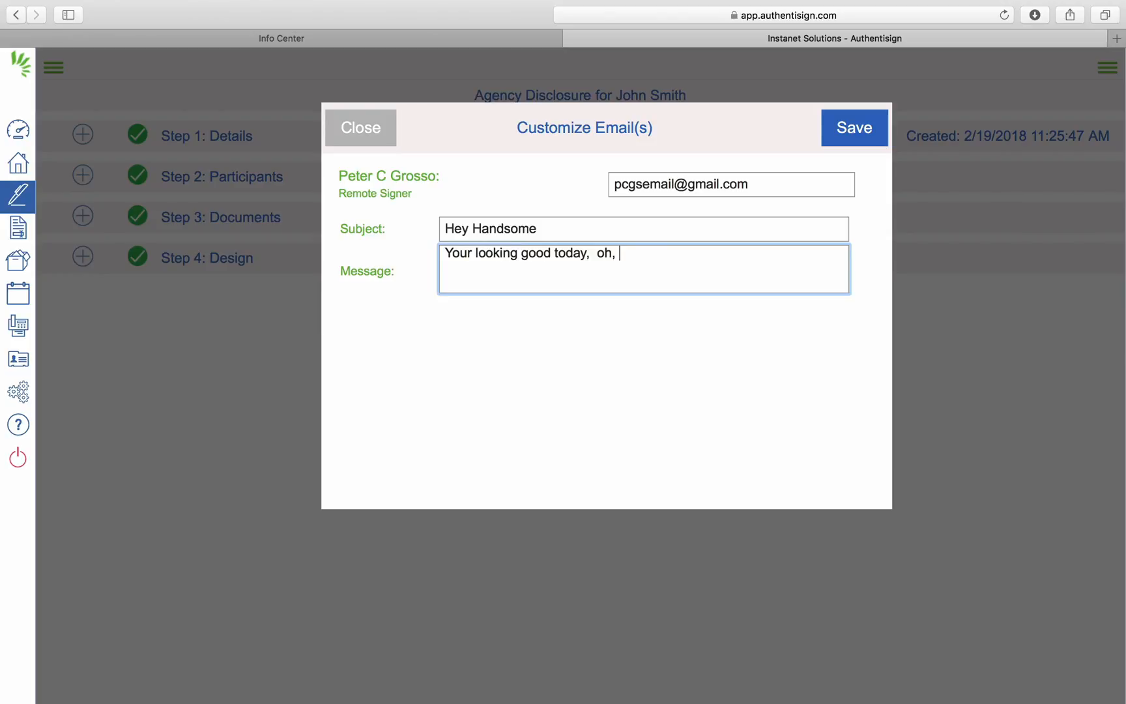
pyautogui.write(',  oh... please sign this')
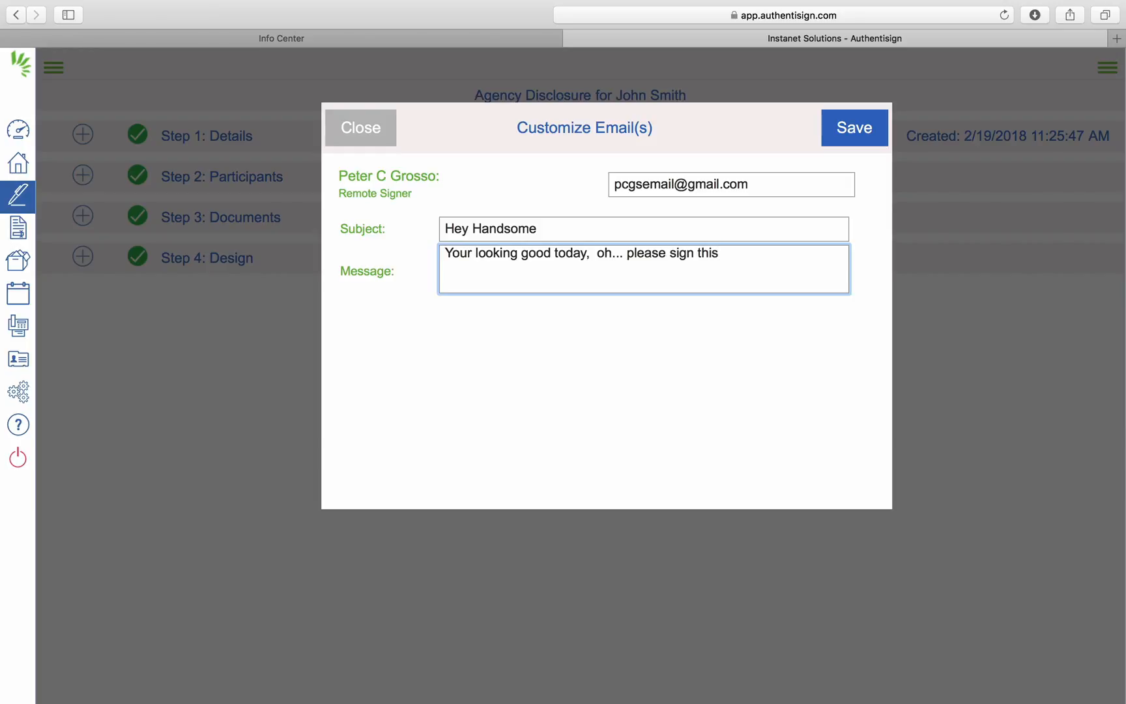
pyautogui.click(864, 140)
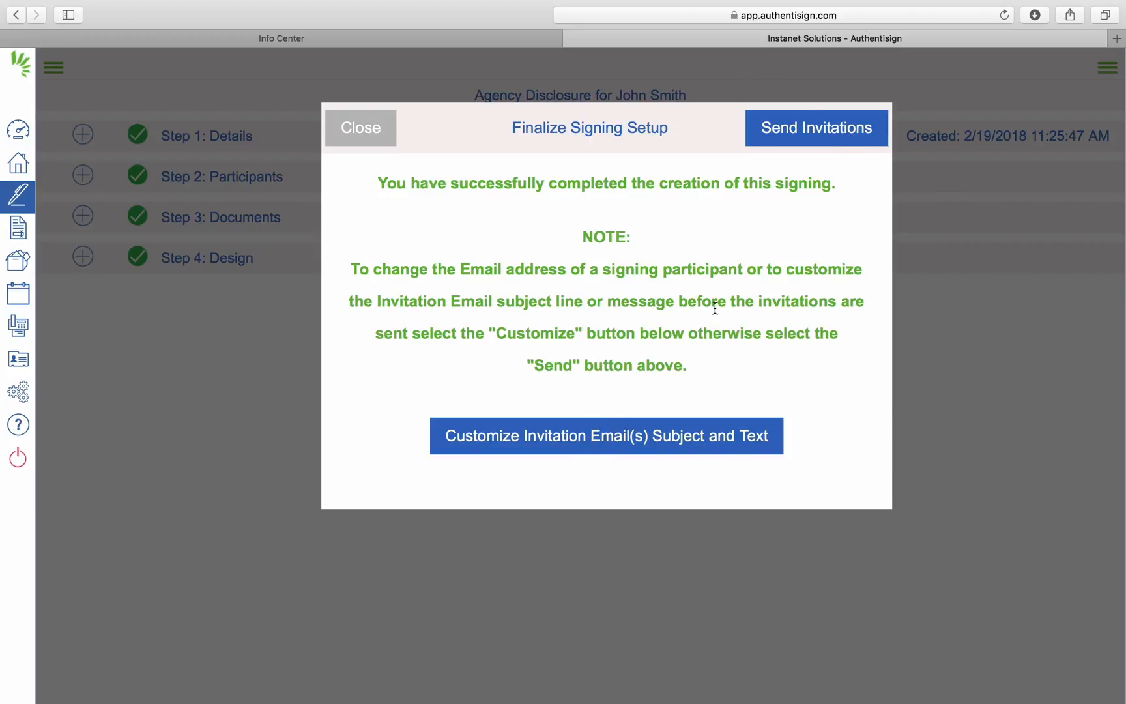
# Send the signing invitations and open the in-progress agency disclosure signing from the Authentisign list.
pyautogui.click(809, 133)
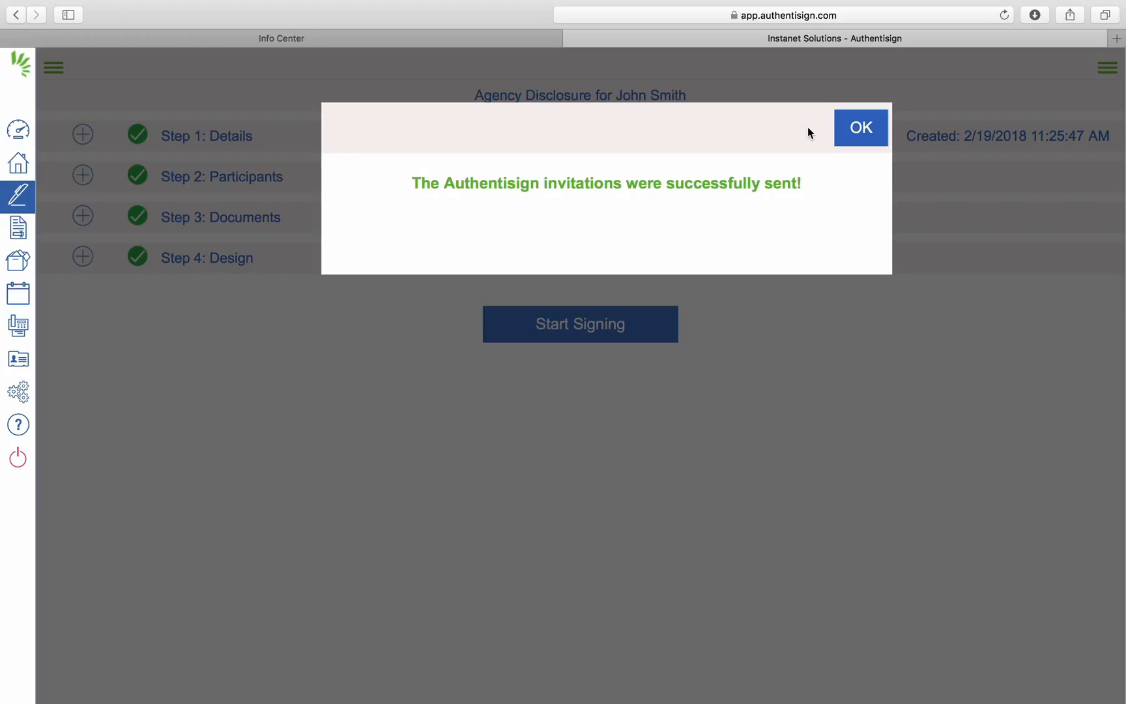
pyautogui.click(852, 129)
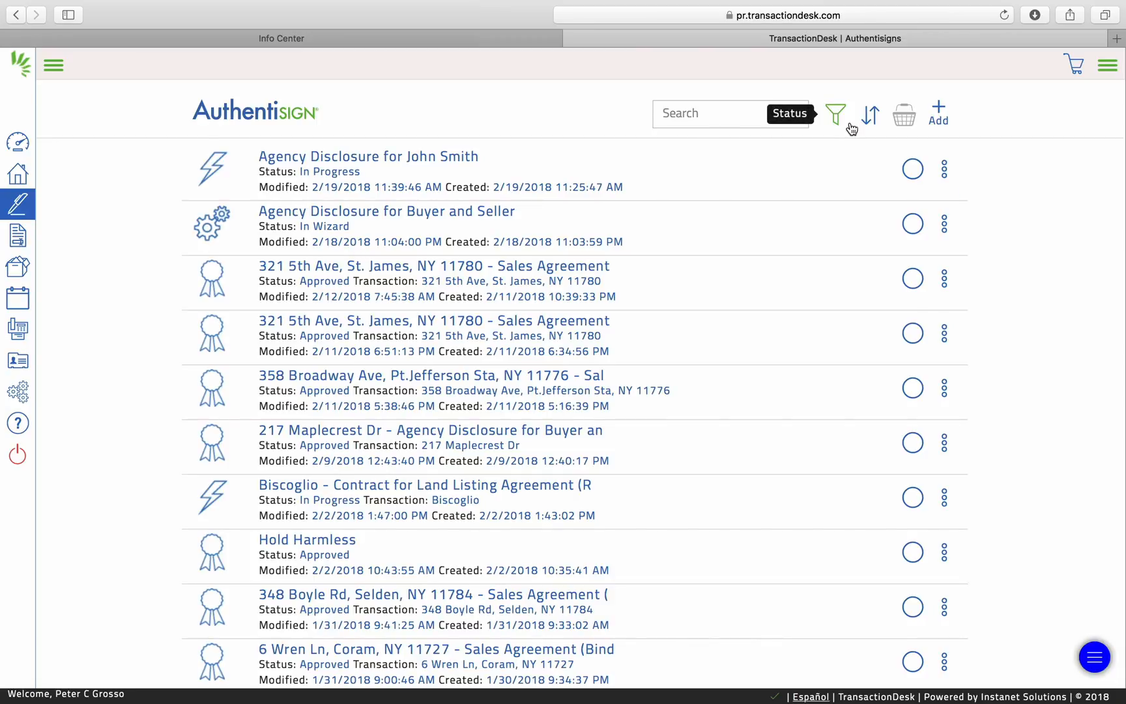
pyautogui.click(403, 157)
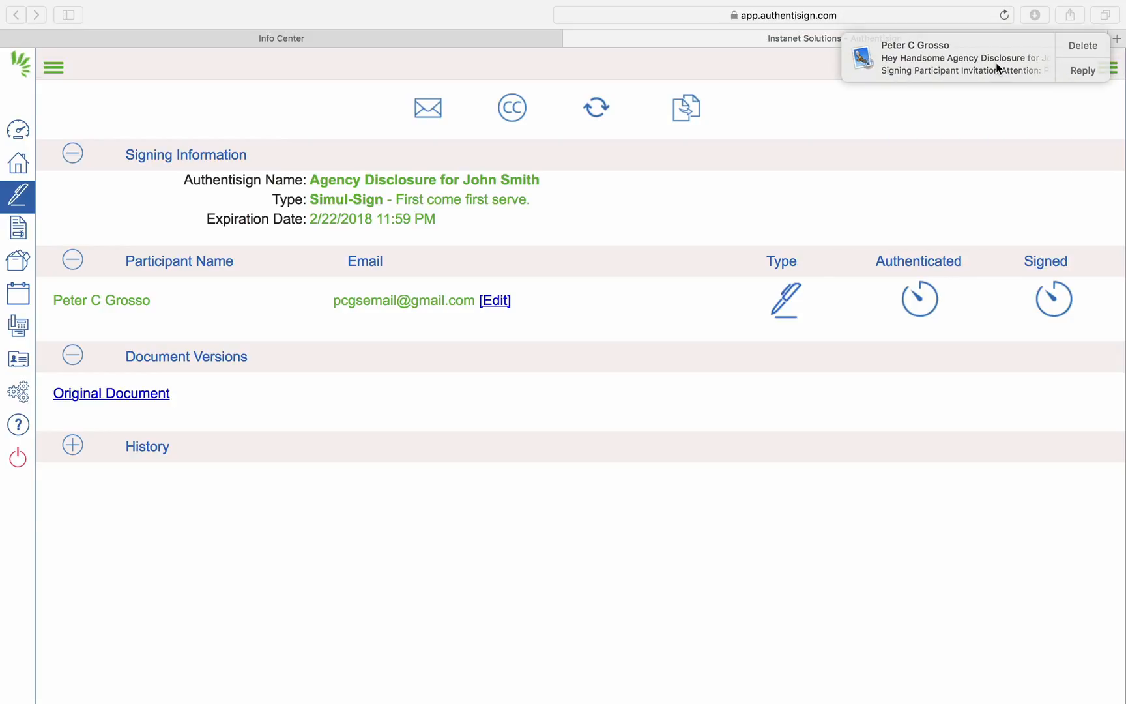
# Switch to the Mail app with the received invitation and examine its subject line, custom message and sender details.
pyautogui.click(996, 63)
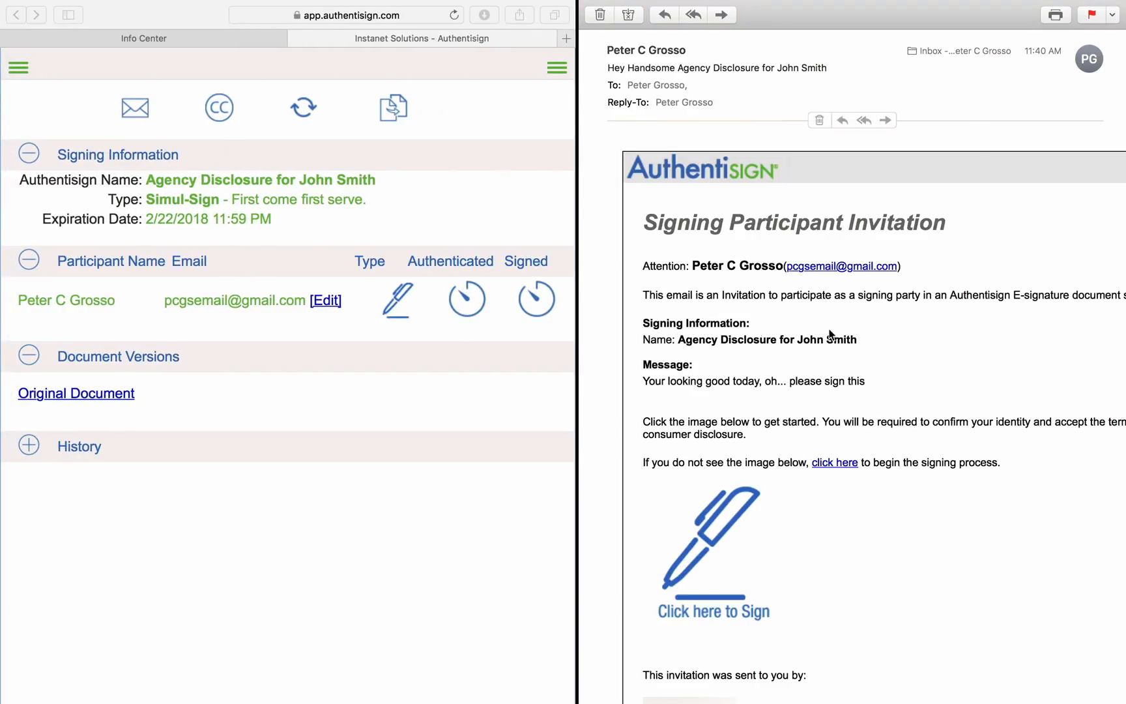
pyautogui.hscroll(2, 886, 338)
pyautogui.hscroll(1, 886, 338)
pyautogui.hscroll(-3, 885, 337)
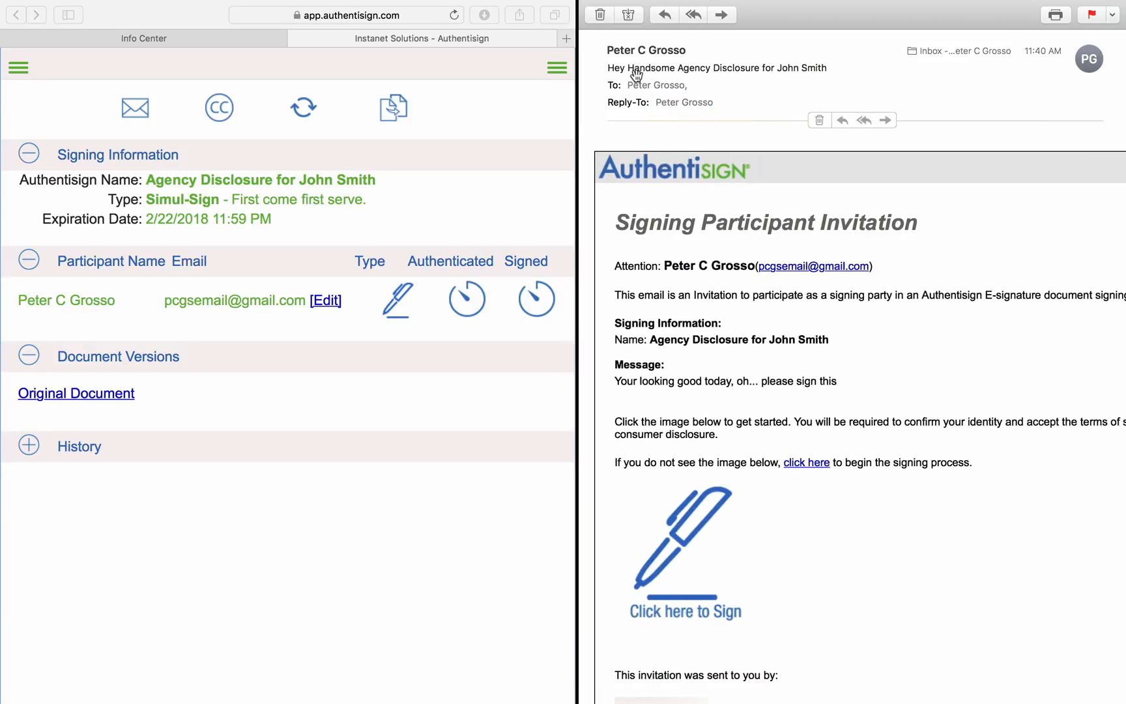
pyautogui.moveTo(608, 68); pyautogui.dragTo(835, 73)
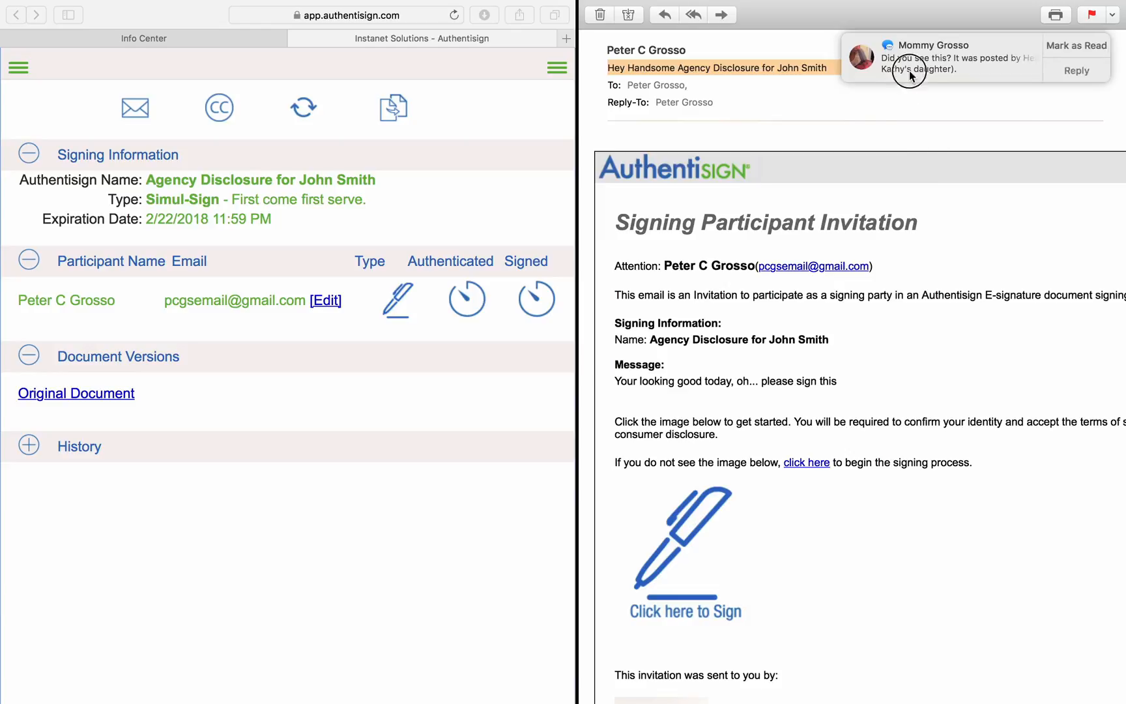
pyautogui.moveTo(616, 380); pyautogui.dragTo(845, 380)
pyautogui.scroll(-4, 897, 502)
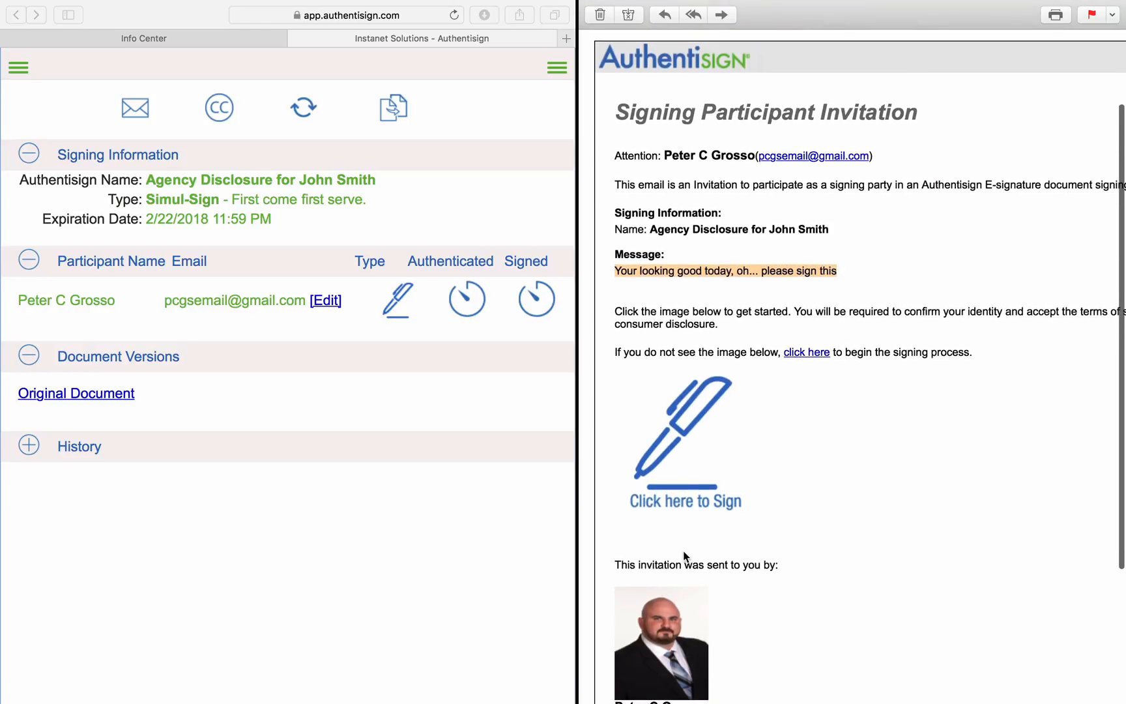
pyautogui.scroll(-6, 685, 557)
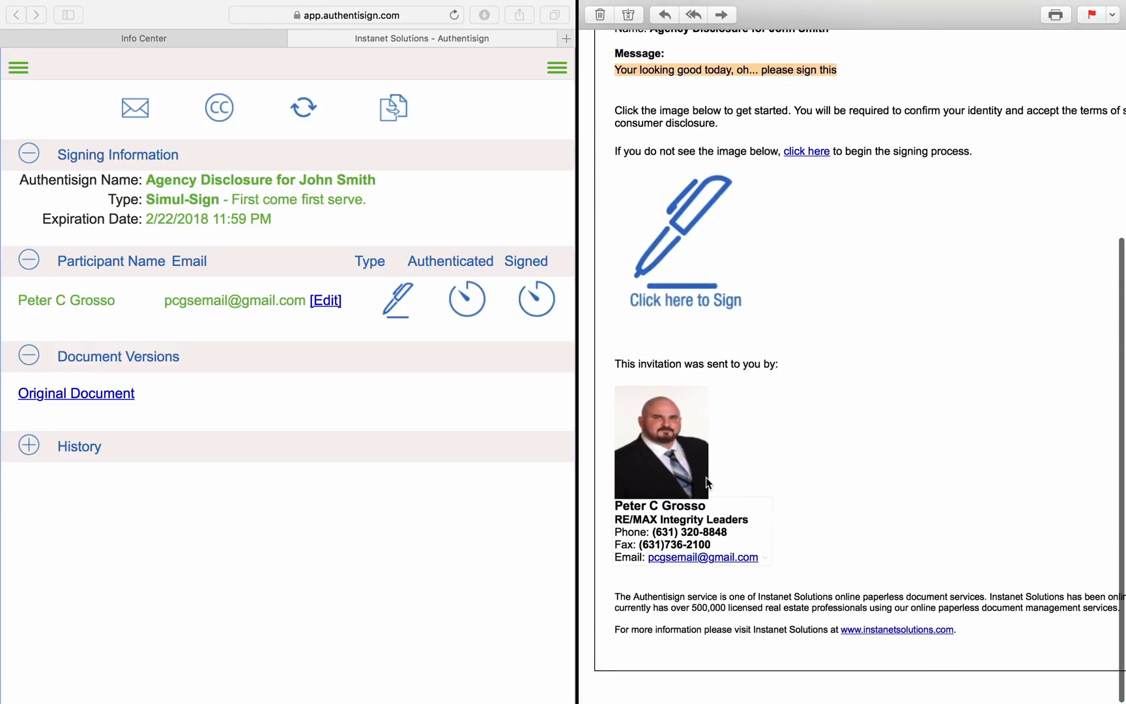
pyautogui.click(828, 454)
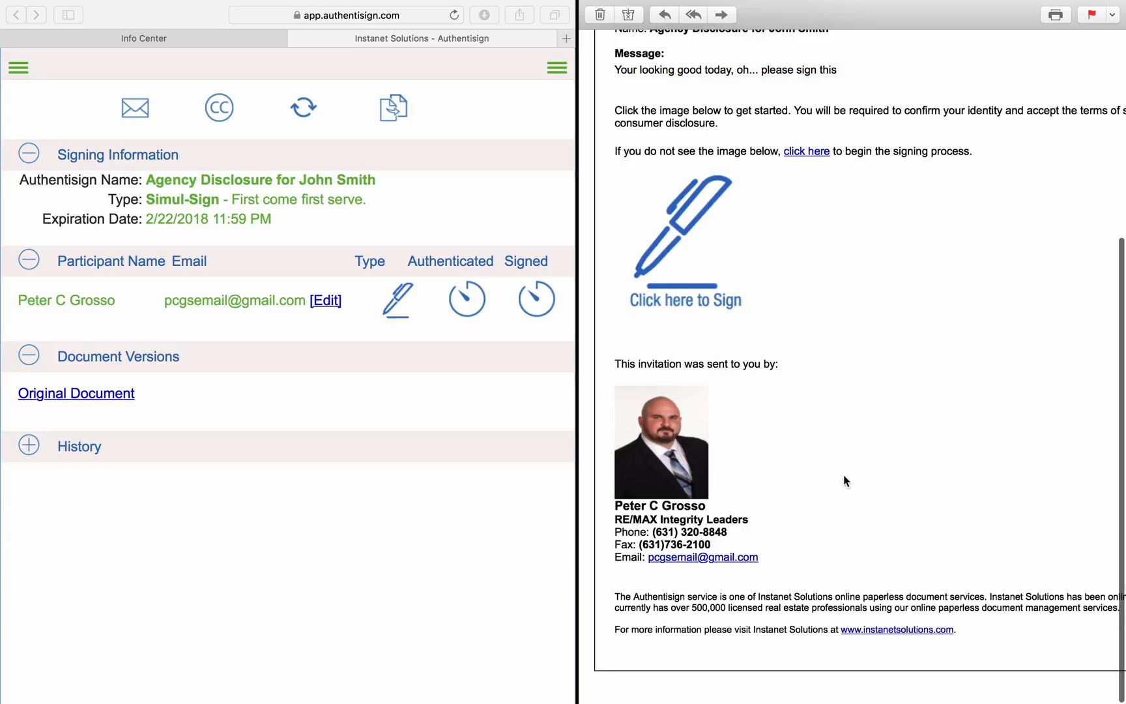
pyautogui.scroll(5, 845, 481)
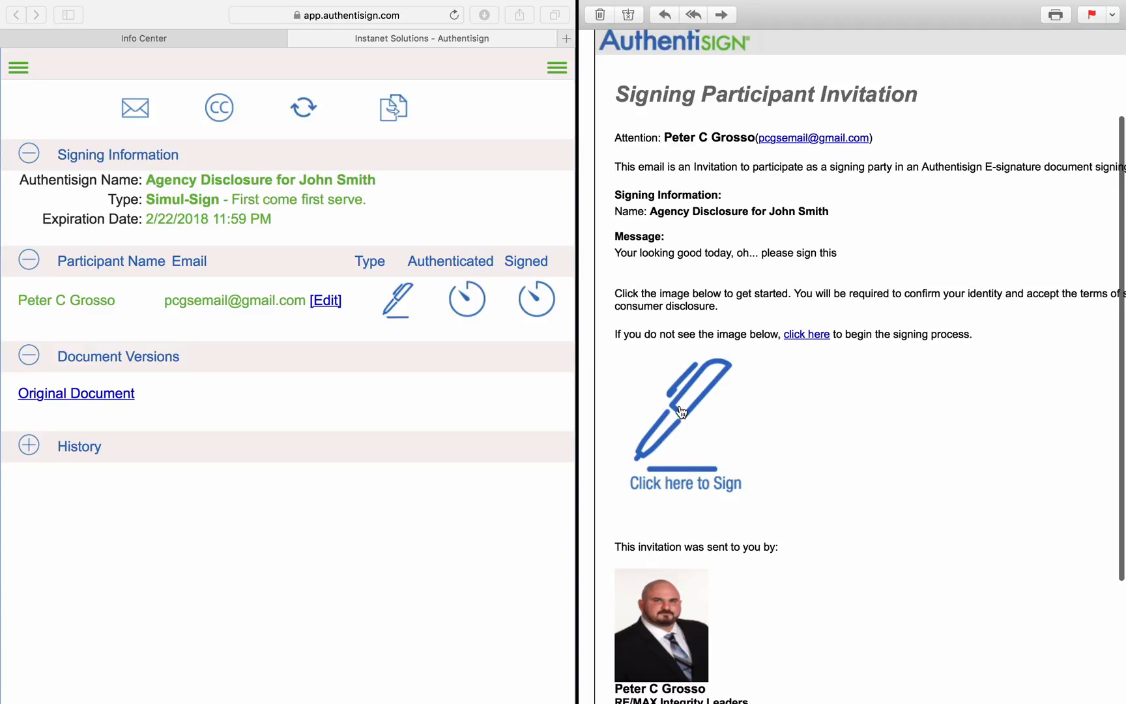
# Open the signing session from the invitation email's sign link and expand the browser to full screen.
pyautogui.click(682, 412)
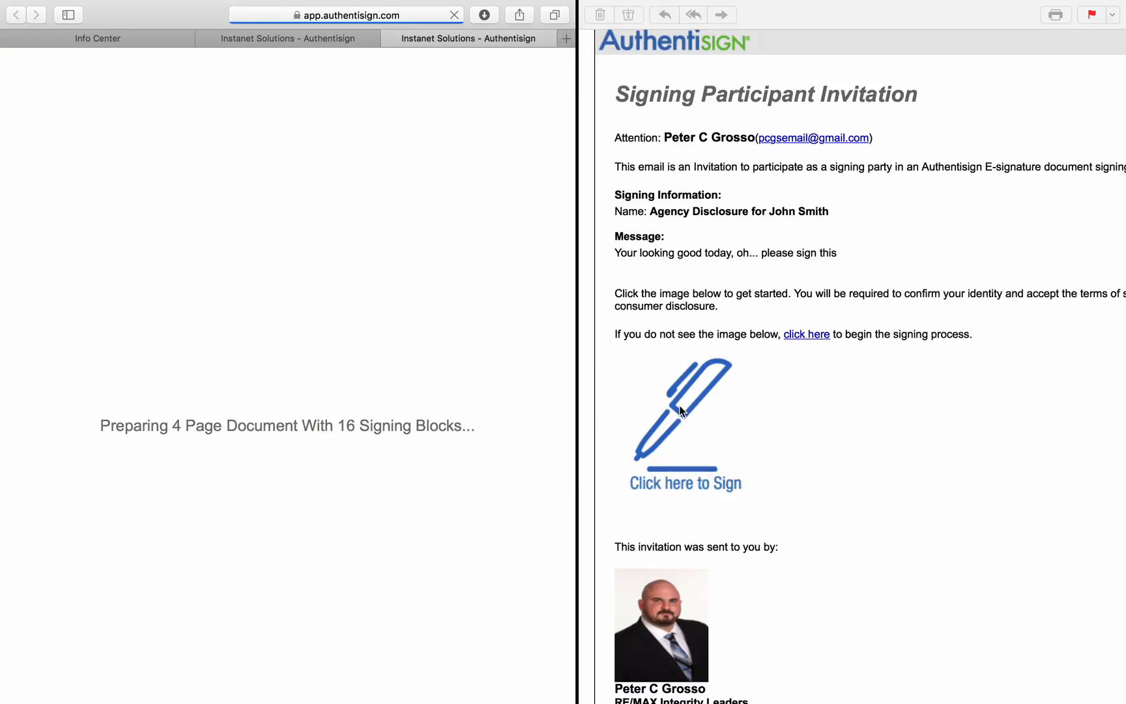
pyautogui.moveTo(674, 1)
pyautogui.click(594, 32)
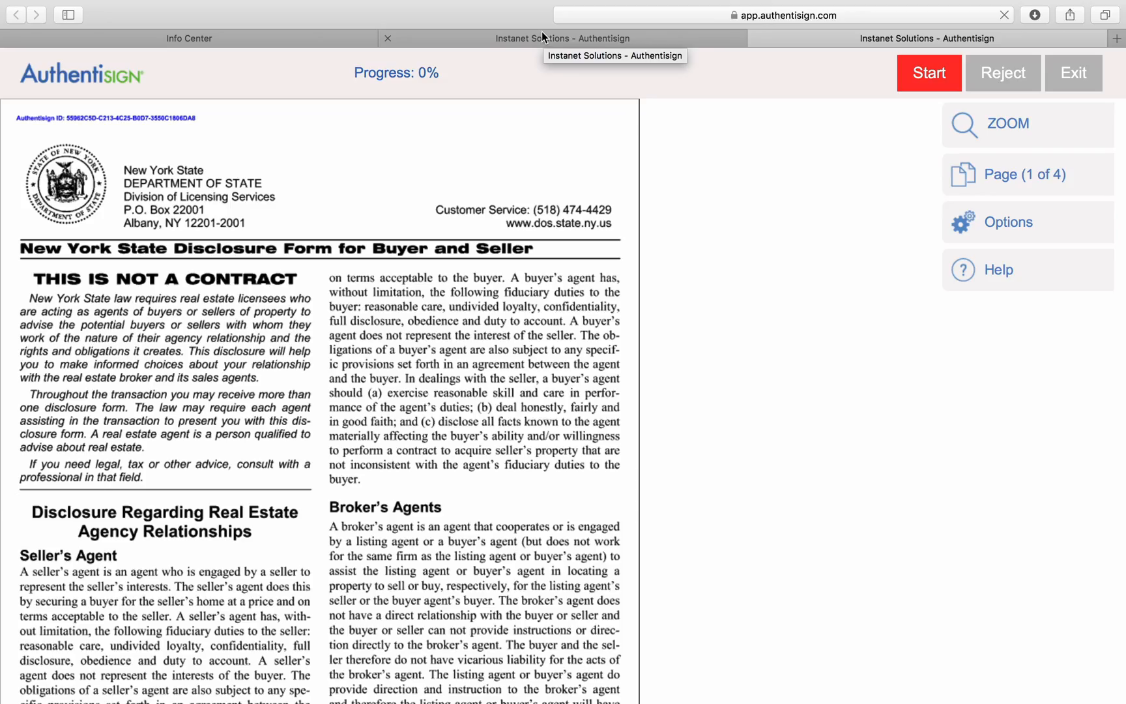
# Examine the disclosure form in the signing session, including the agency selections, buyer signature field and date.
pyautogui.scroll(-3, 424, 196)
pyautogui.scroll(3, 424, 196)
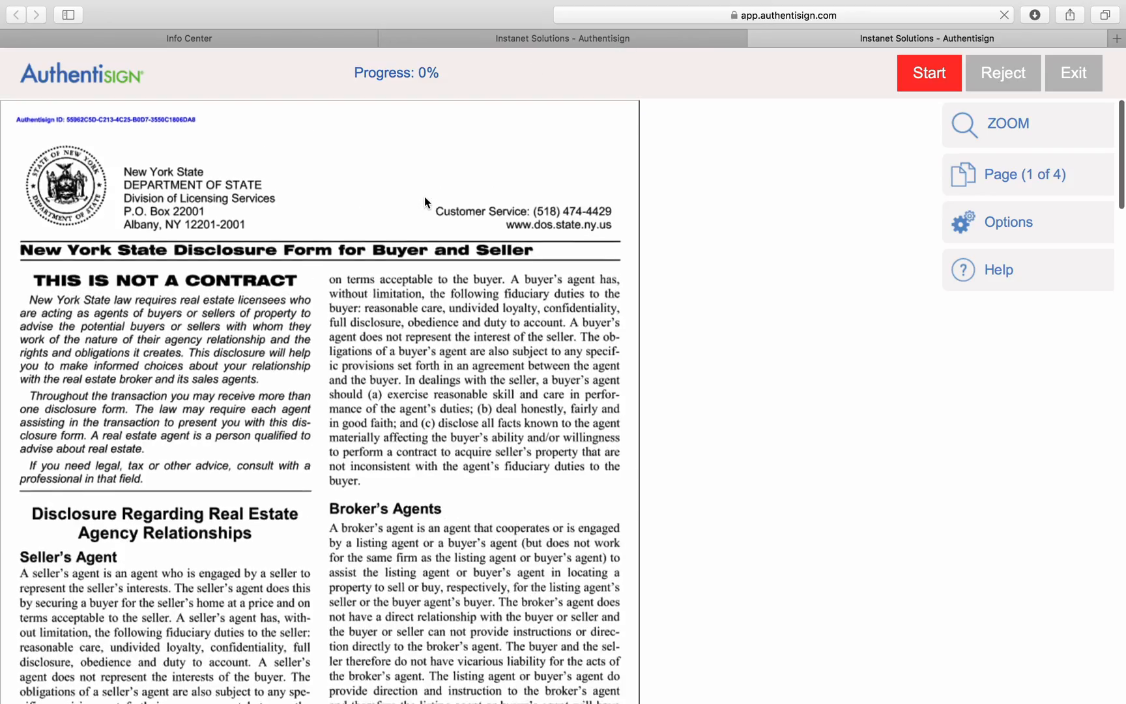
pyautogui.scroll(-10, 424, 197)
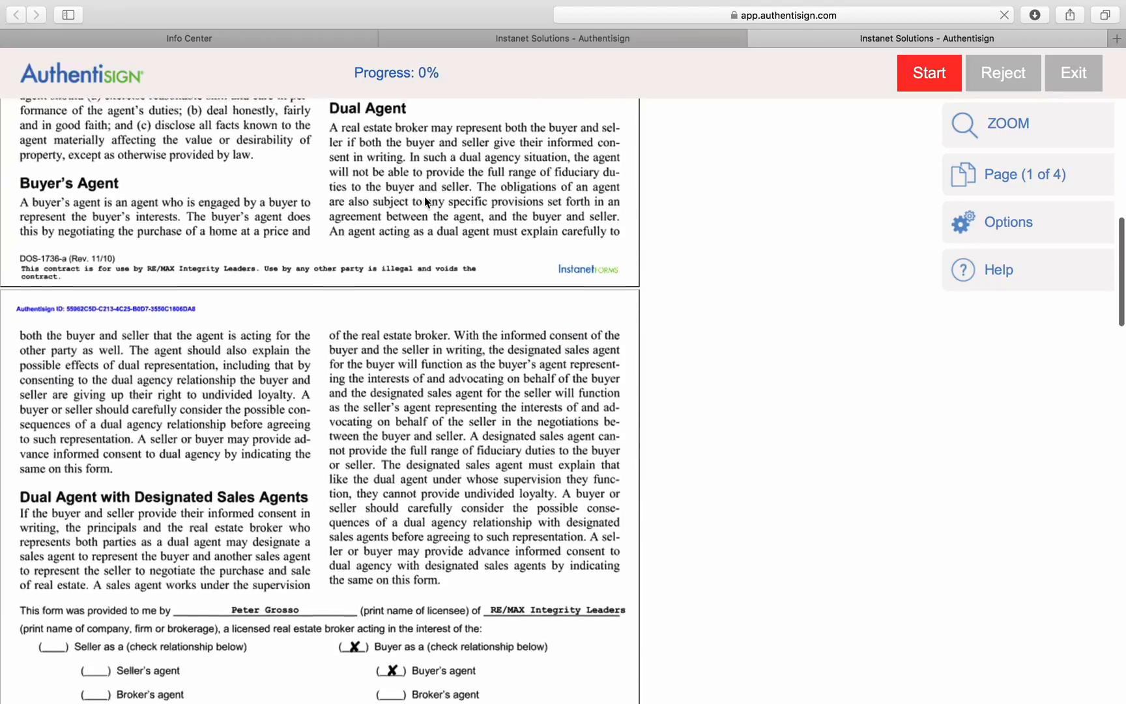
pyautogui.scroll(15, 424, 196)
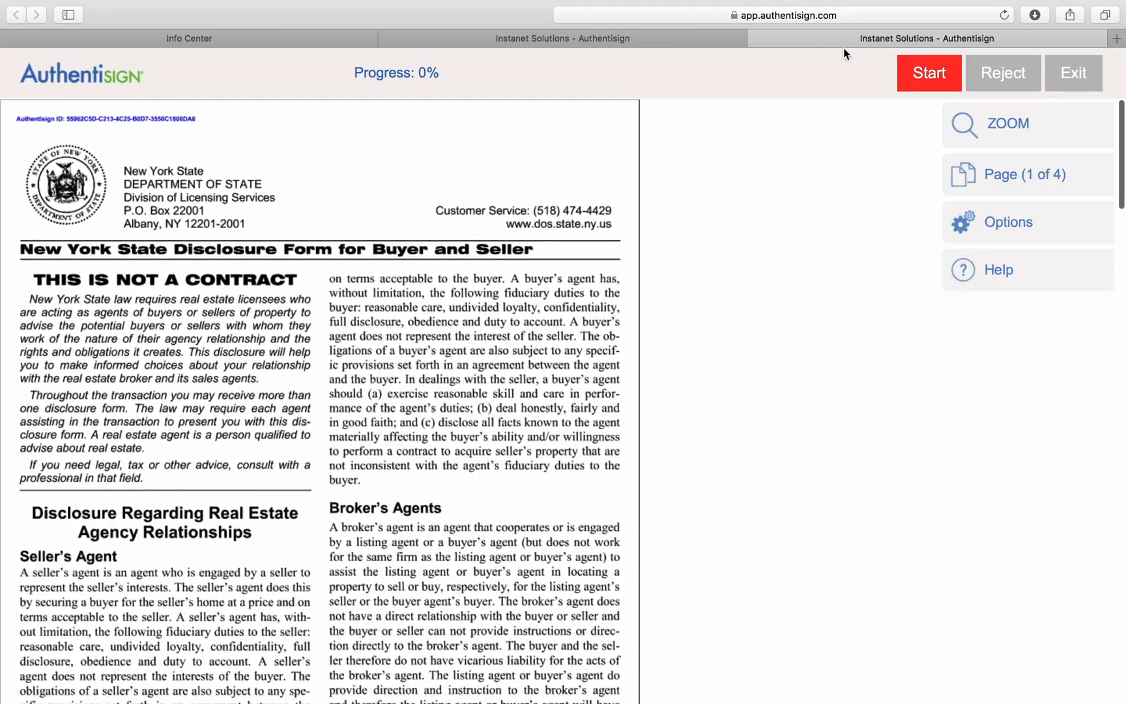
pyautogui.scroll(-8, 474, 282)
pyautogui.scroll(-12, 474, 281)
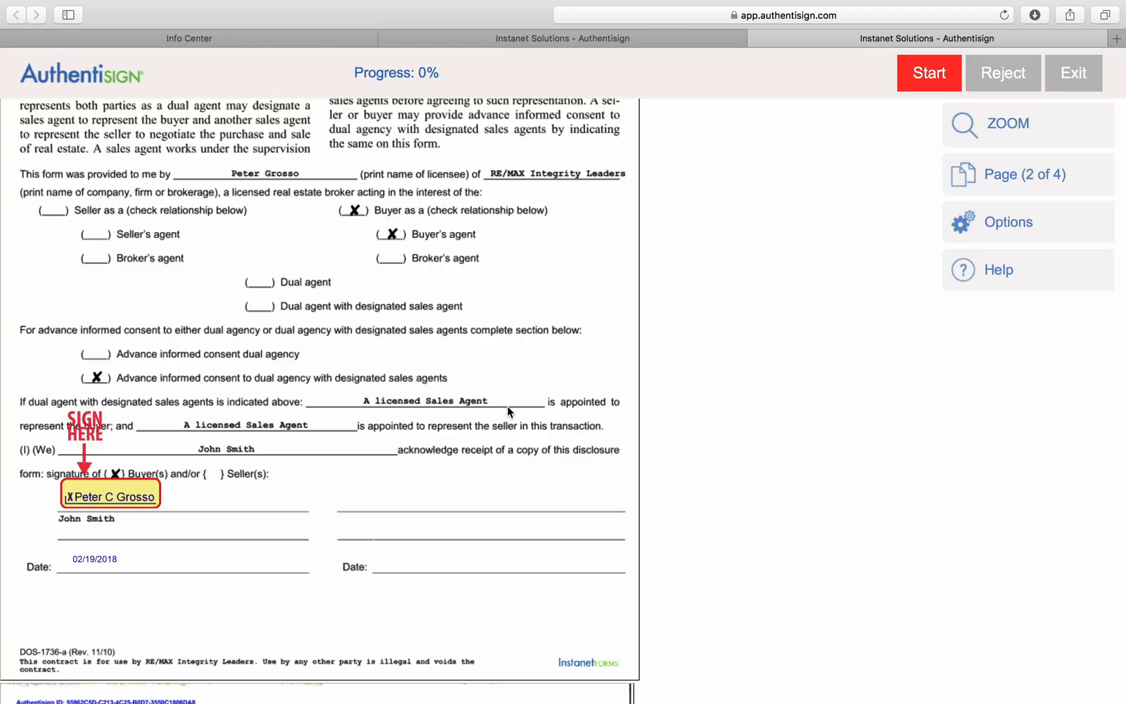
pyautogui.scroll(-5, 509, 411)
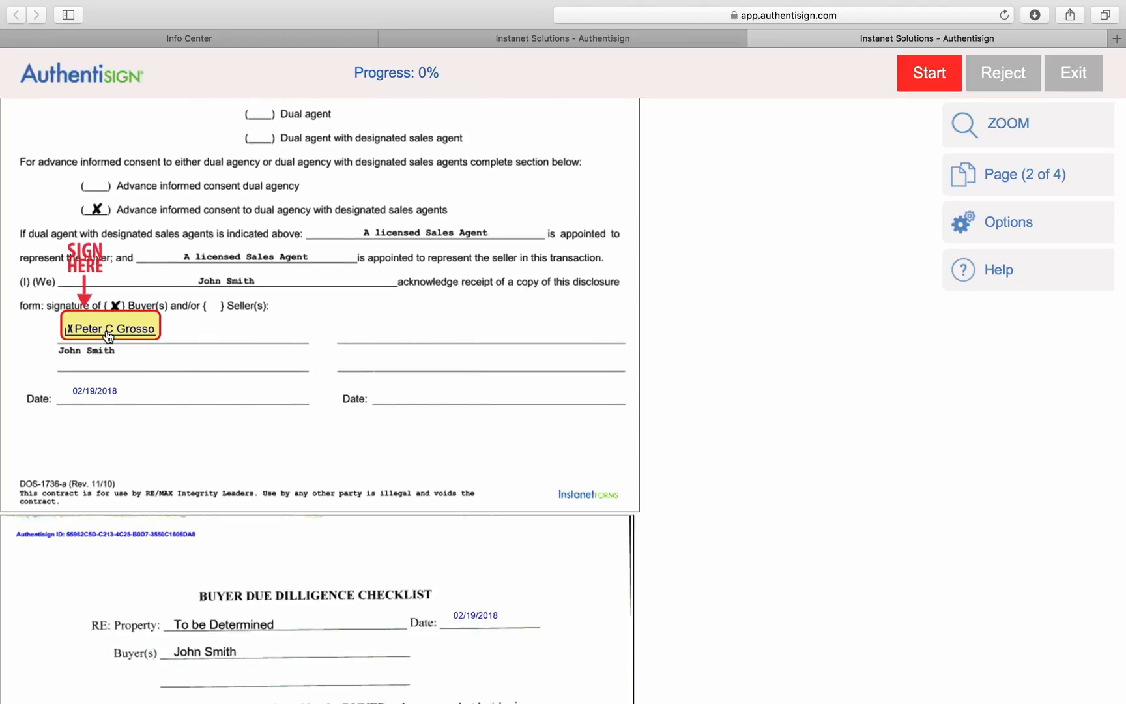
# Sign the buyer signature fields on the agency disclosure form and on the Buyer Due Diligence Checklist.
pyautogui.click(109, 334)
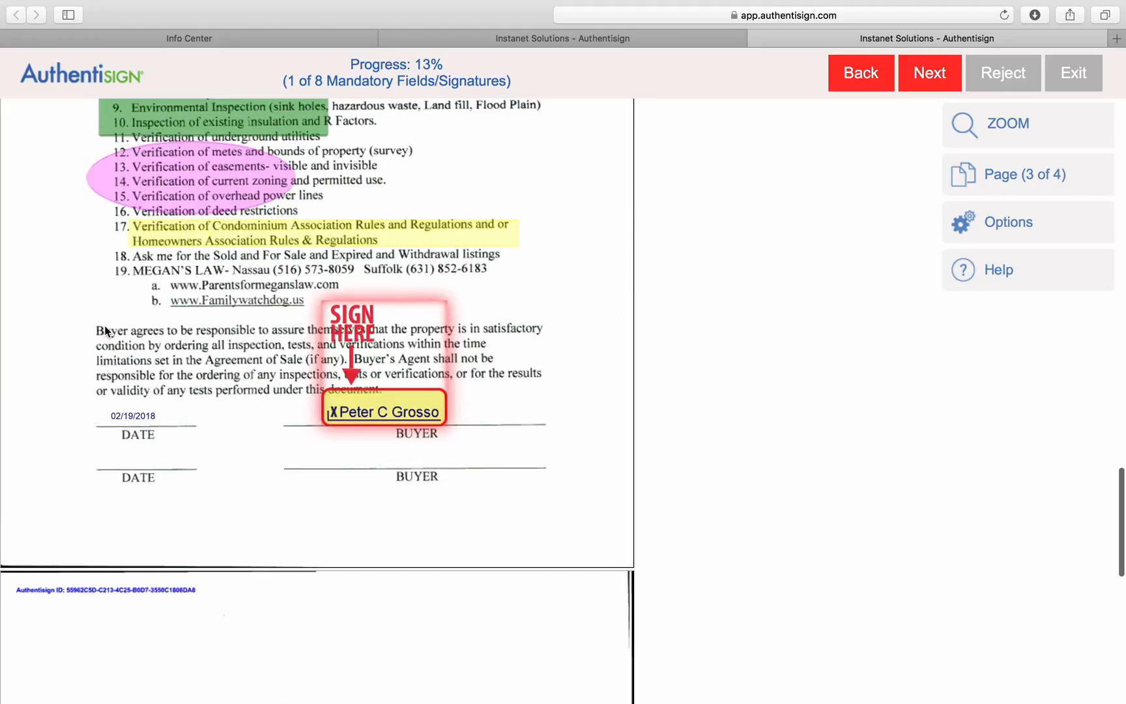
pyautogui.scroll(10, 227, 293)
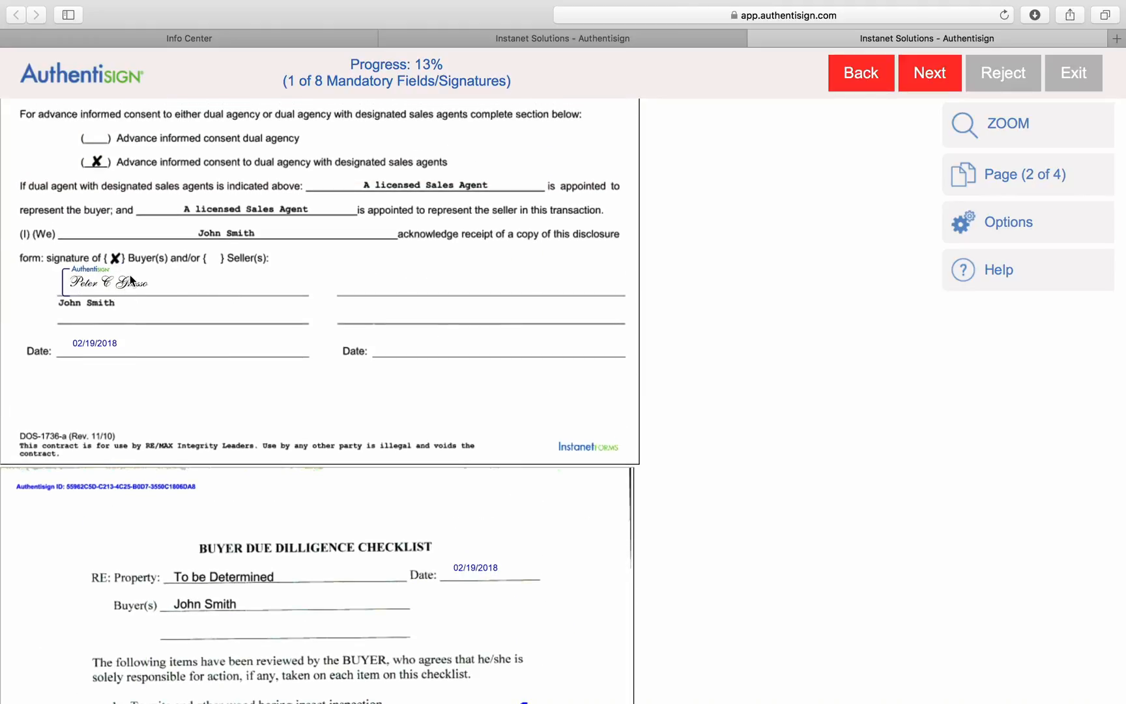
pyautogui.scroll(-3, 269, 359)
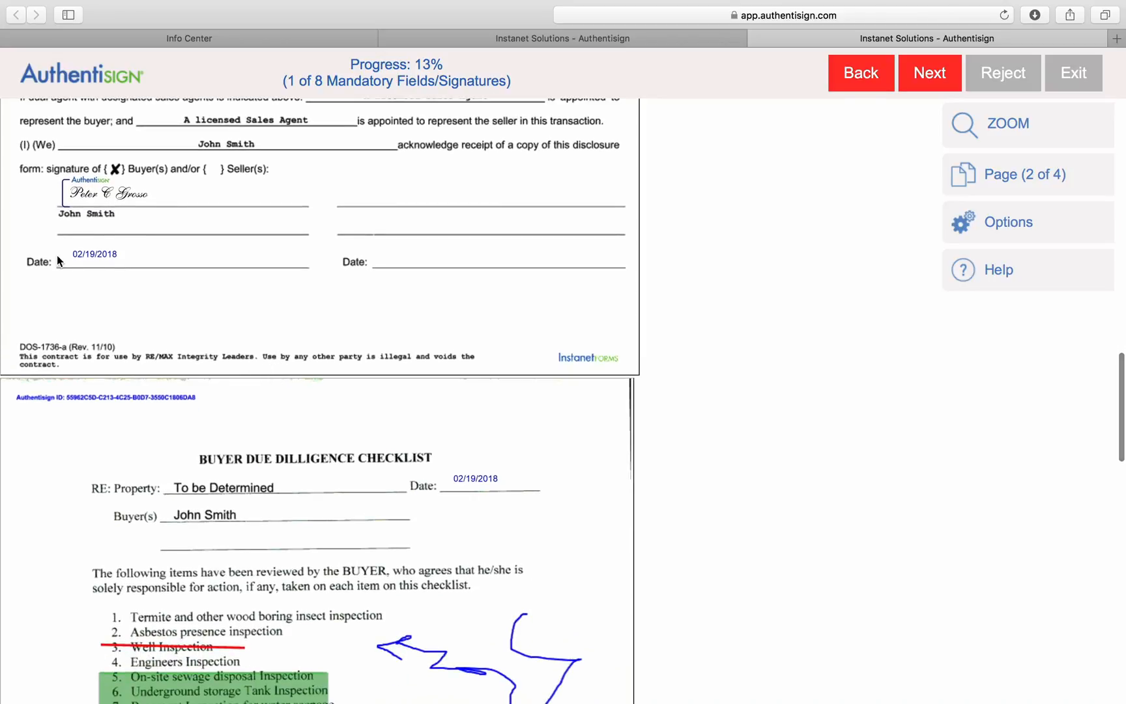
pyautogui.scroll(-10, 248, 318)
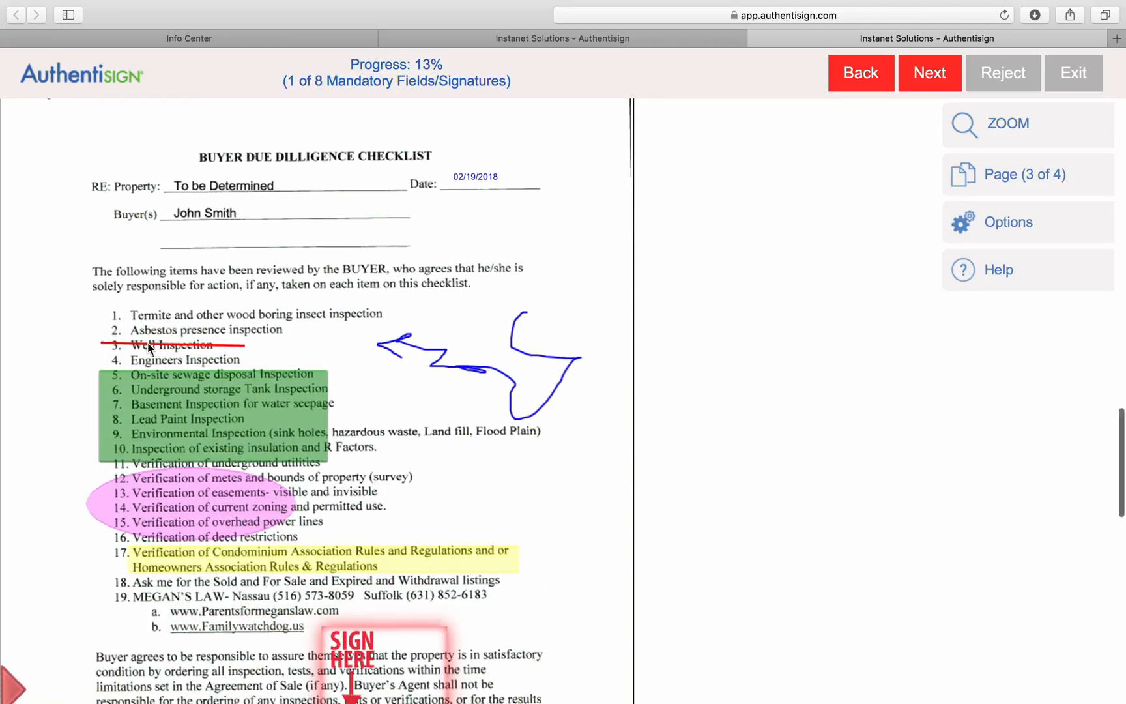
pyautogui.scroll(-5, 216, 383)
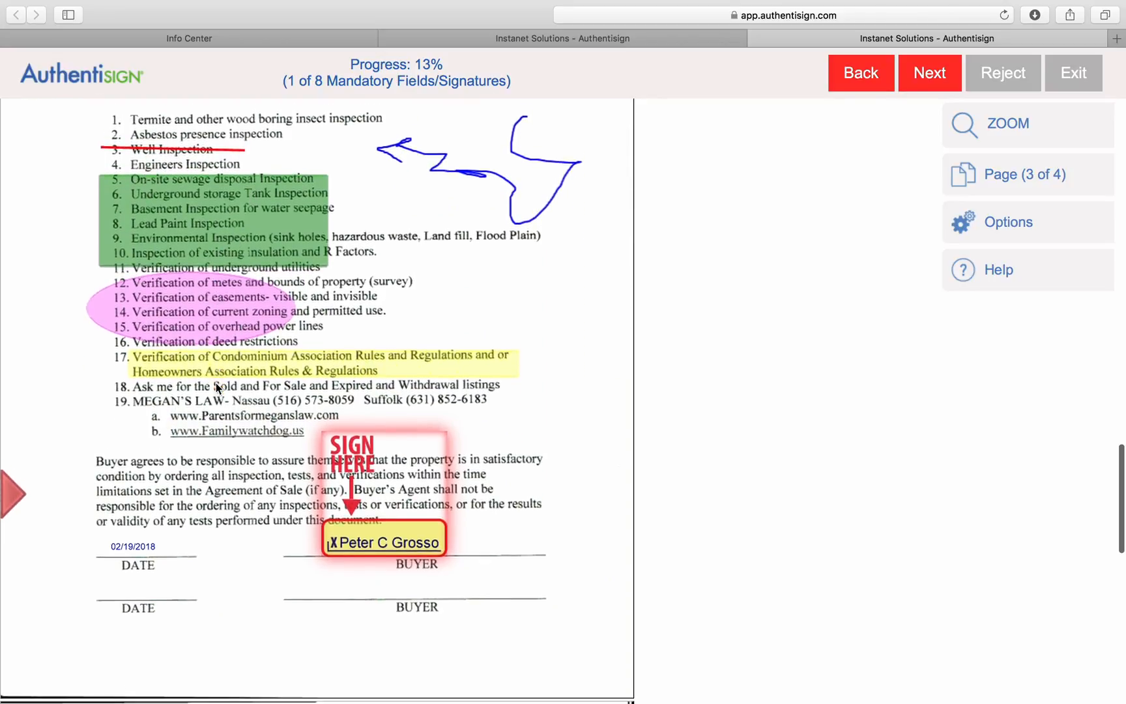
pyautogui.click(389, 480)
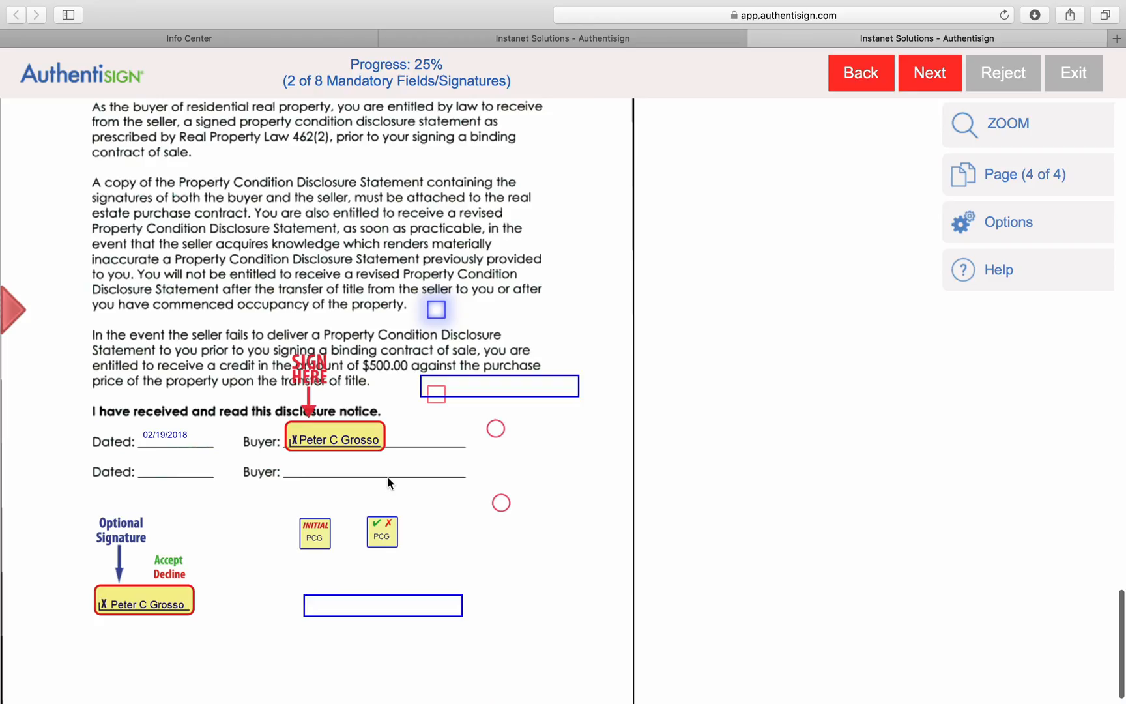
# On the property condition disclosure page, mark the optional checkbox and enter "Hello fella" in the text field below it.
pyautogui.click(436, 312)
pyautogui.scroll(-1, 436, 312)
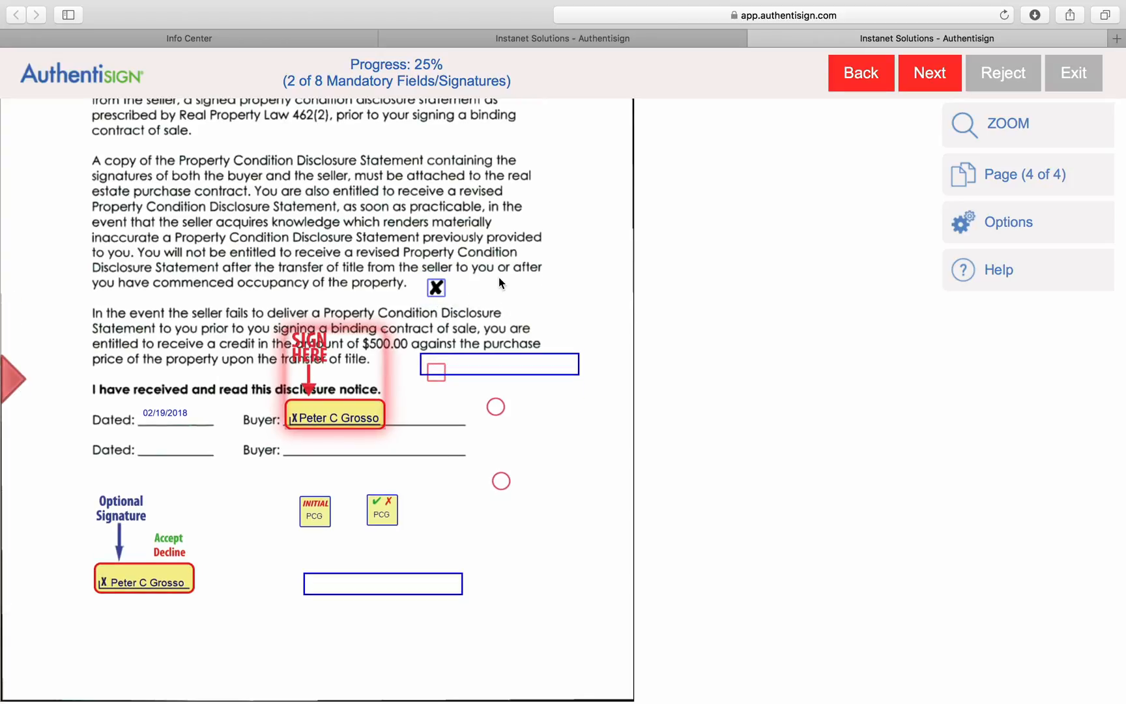
pyautogui.click(436, 372)
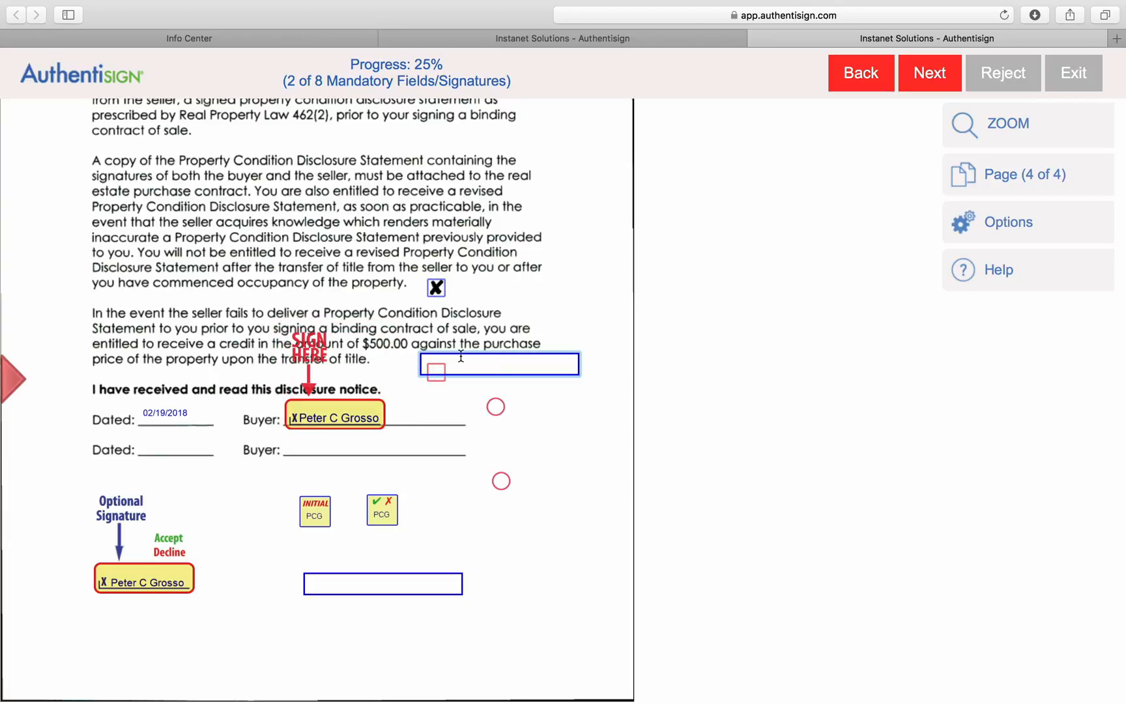
pyautogui.write('Hello fella')
pyautogui.click(599, 479)
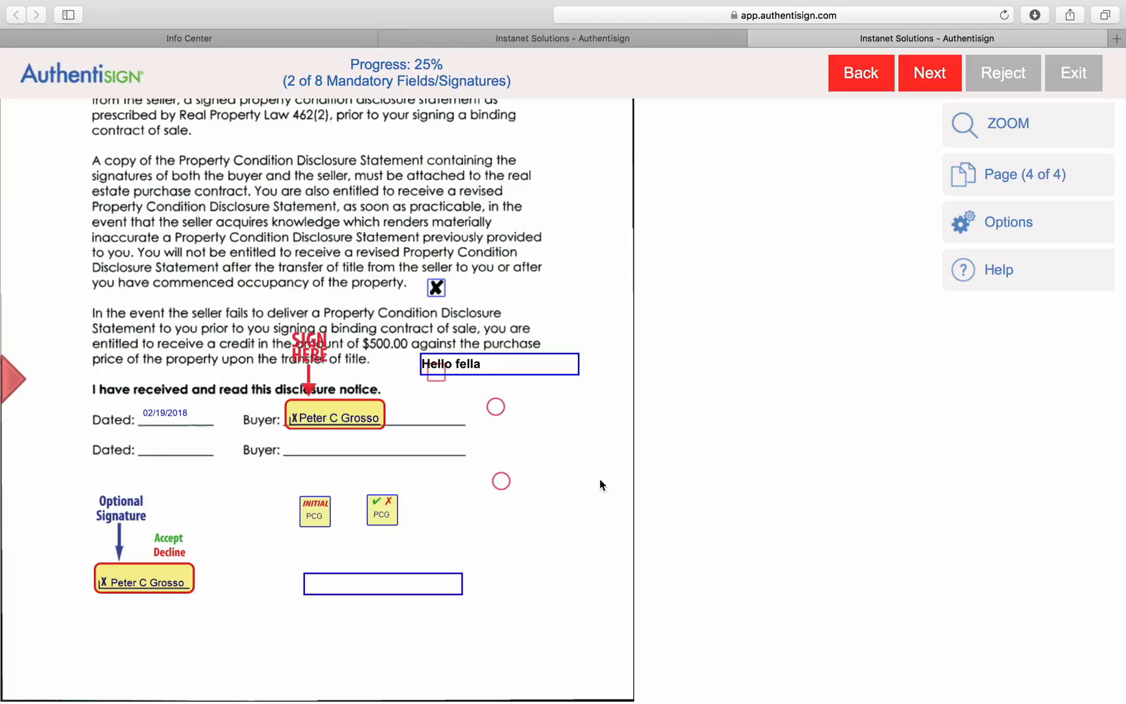
# Choose the upper radio option beside the Buyer line and accept the optional signature near the page's end.
pyautogui.click(496, 408)
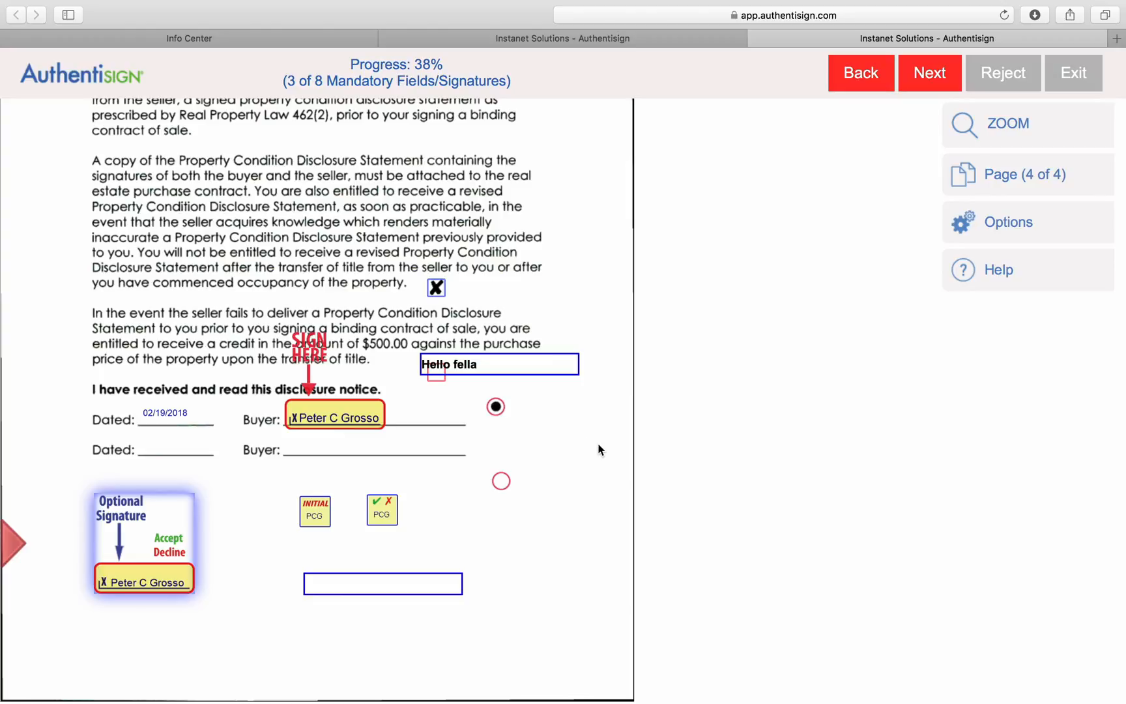
pyautogui.click(127, 583)
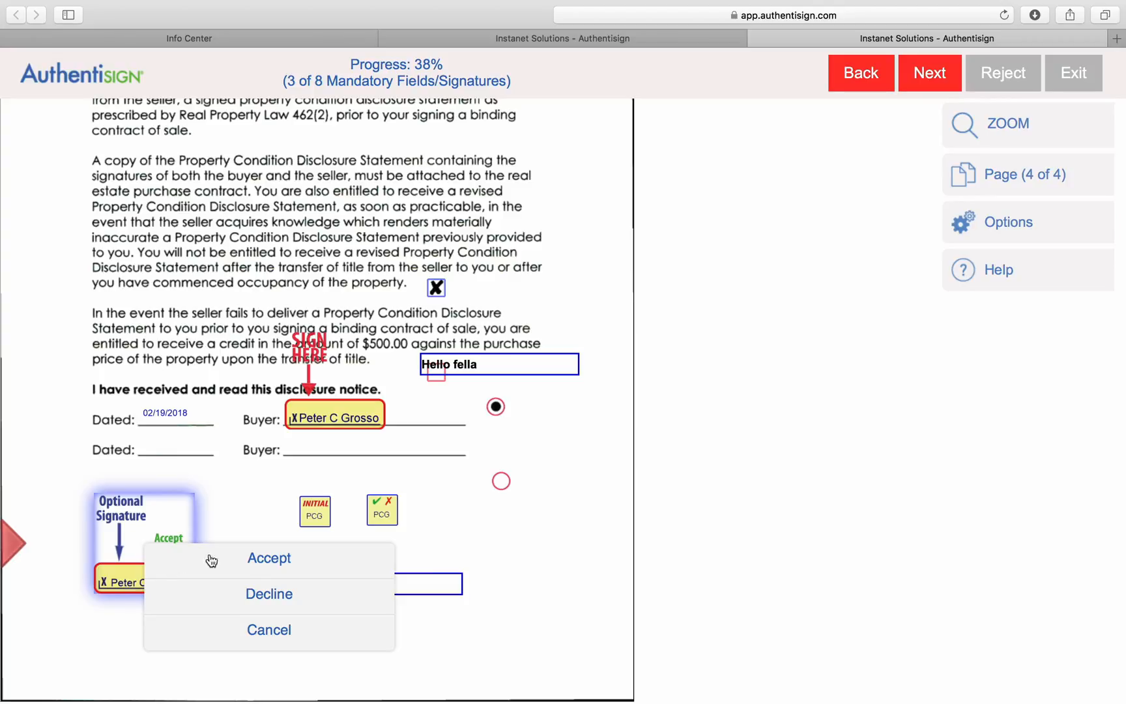
pyautogui.click(285, 561)
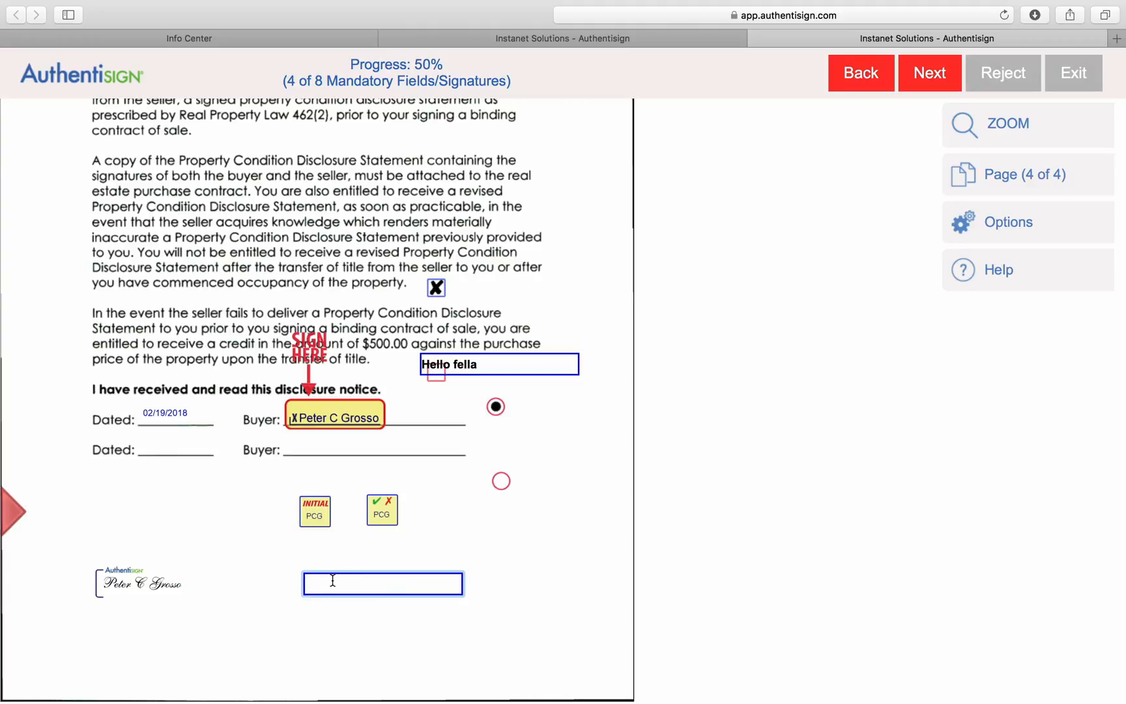
# Enter "Hello fella" in the lower text field and mark the mandatory checkbox overlapping the upper text field.
pyautogui.write('Hello fella')
pyautogui.click(436, 369)
pyautogui.click(437, 377)
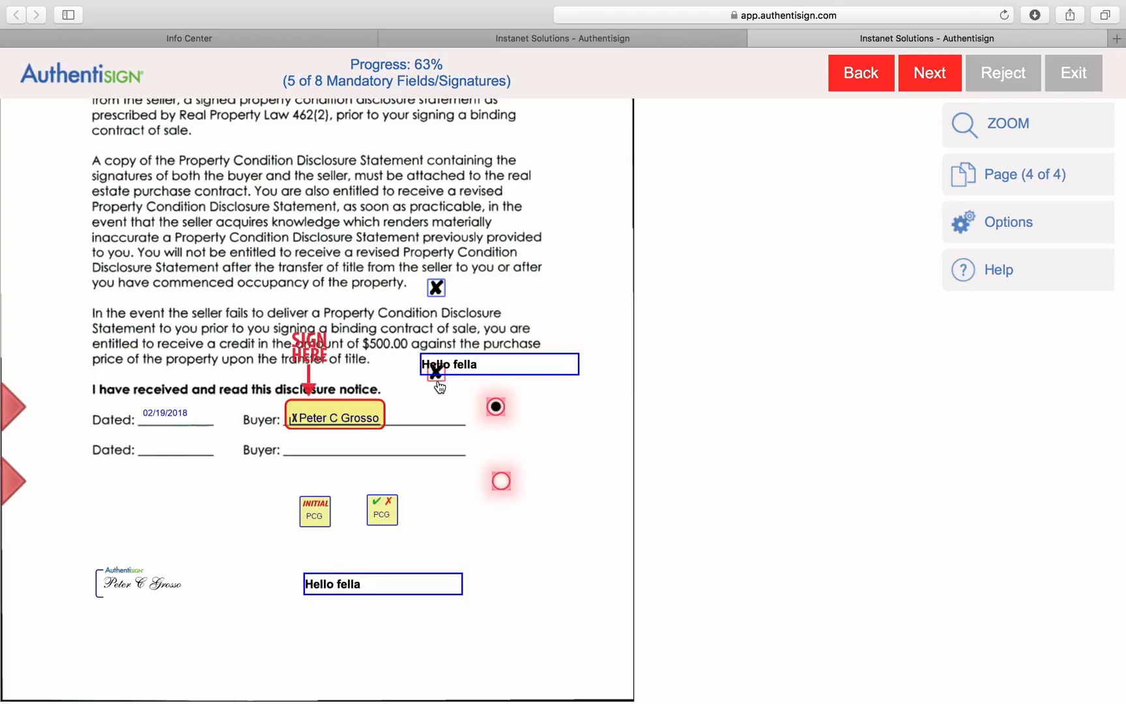
# Sign the mandatory Buyer line of the property condition disclosure notice.
pyautogui.click(332, 423)
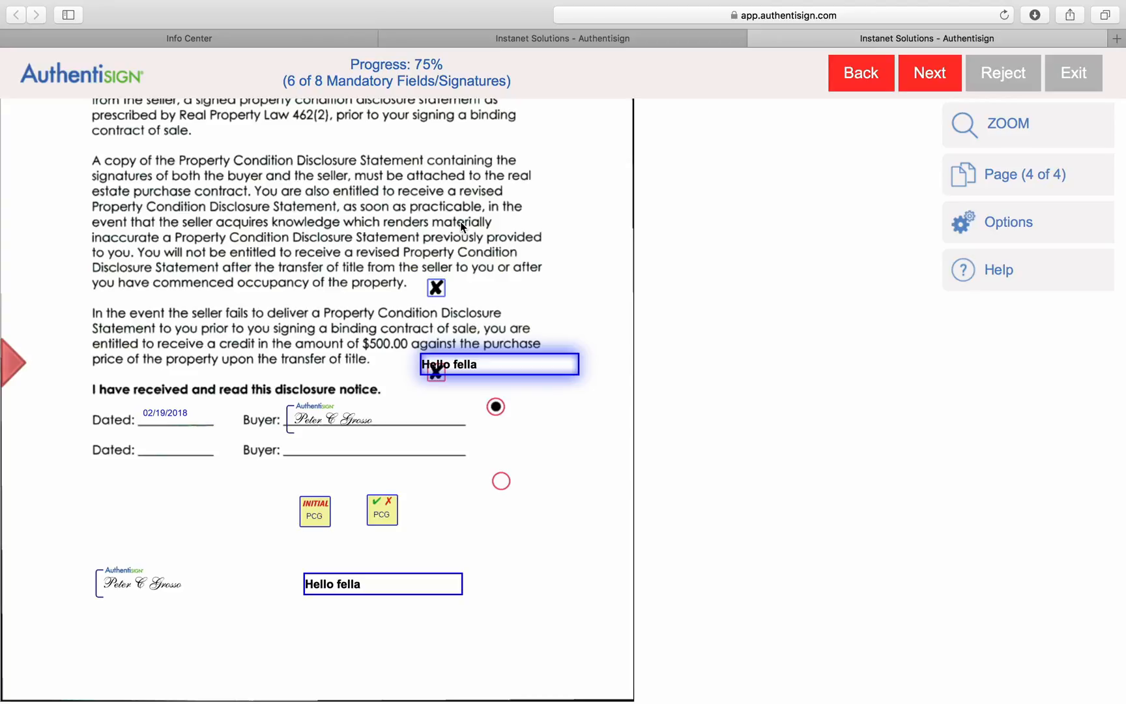
pyautogui.scroll(5, 461, 227)
pyautogui.scroll(-5, 461, 227)
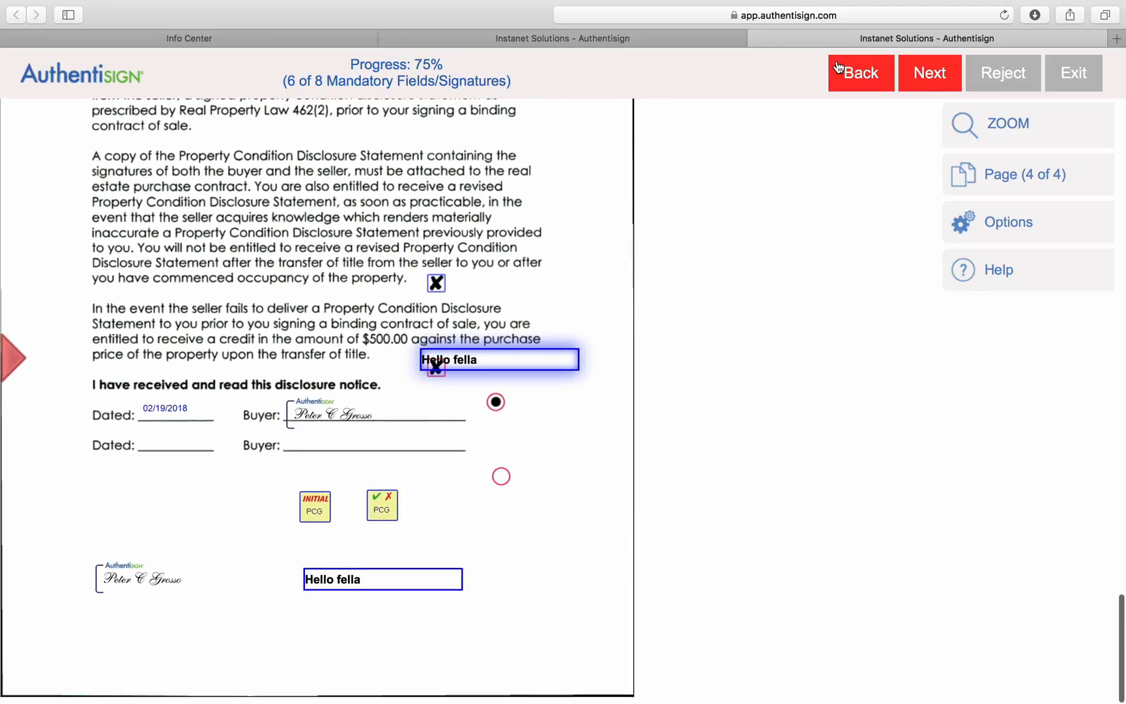
# Advance through the remaining fields to choose the lower radio option and apply the mandatory initials.
pyautogui.click(937, 76)
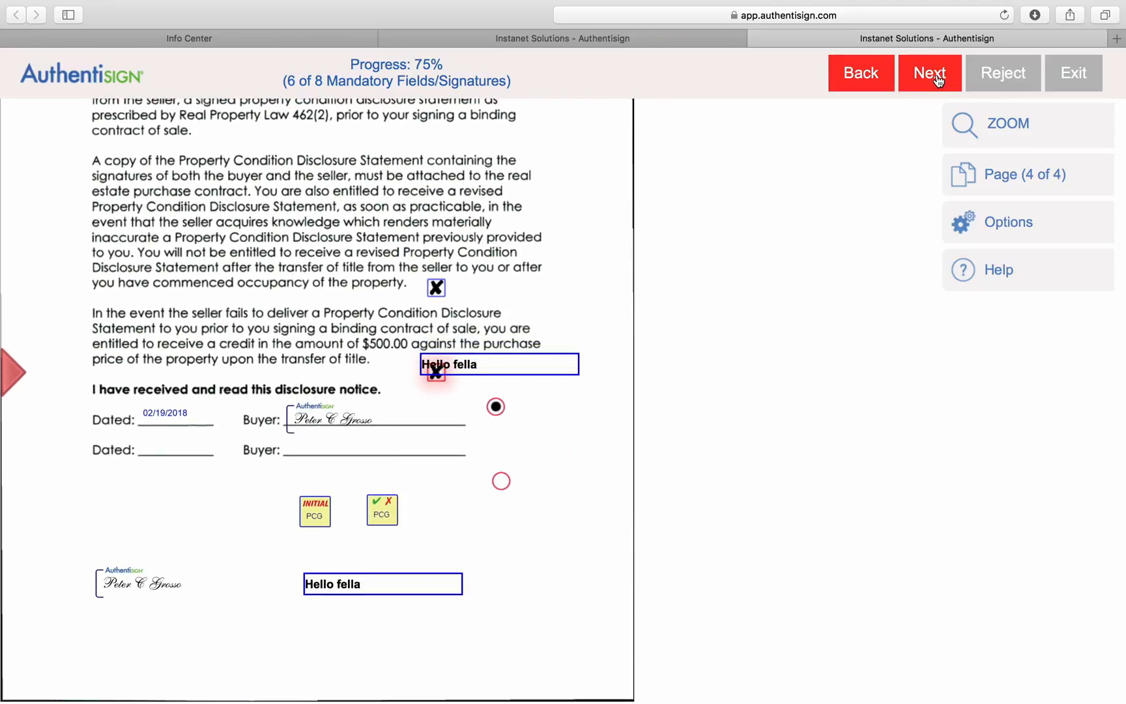
pyautogui.click(937, 78)
pyautogui.click(508, 483)
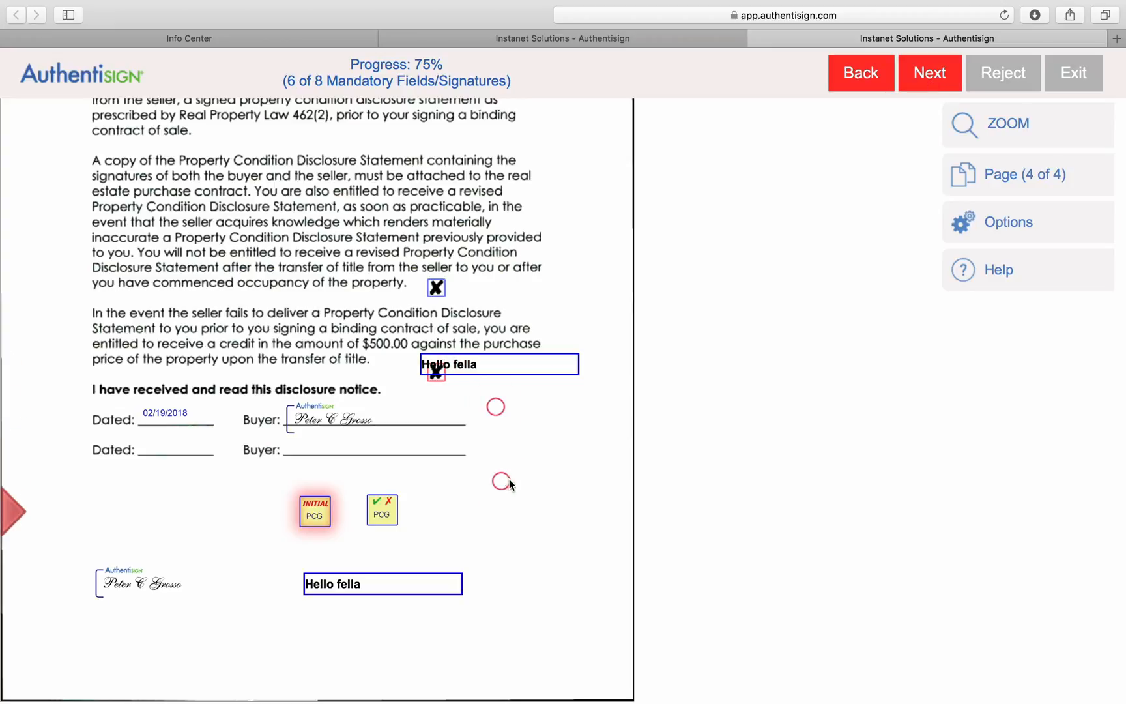
pyautogui.click(313, 517)
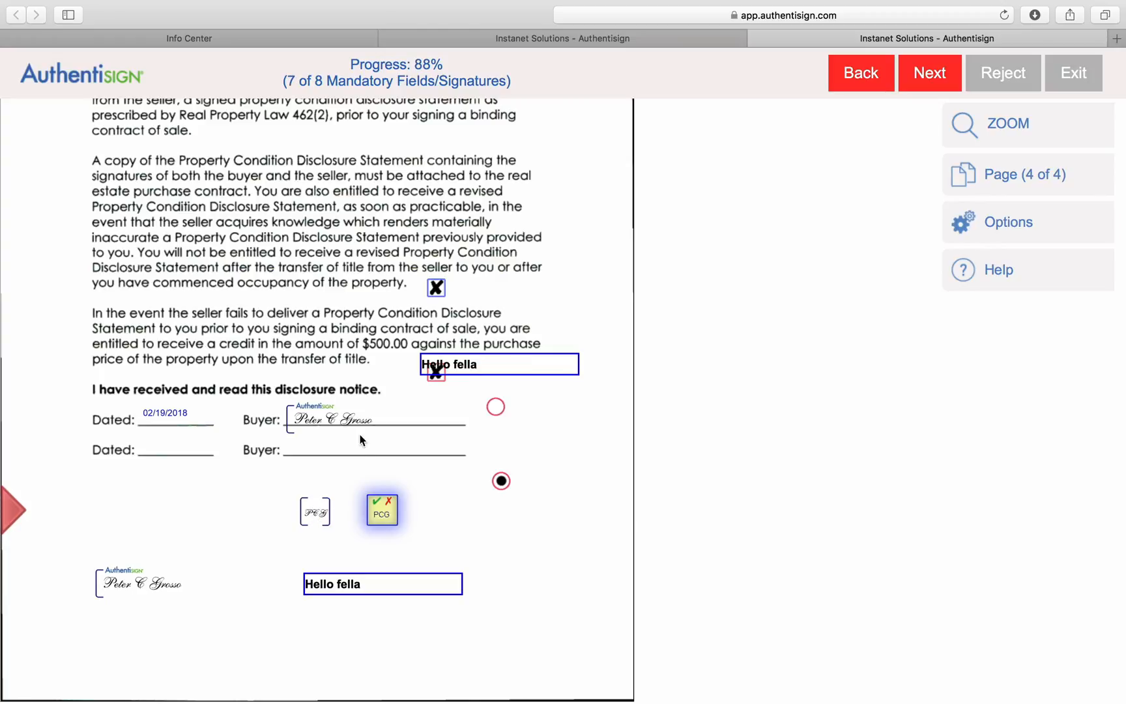
# Decline the optional initials and complete the signing.
pyautogui.click(383, 515)
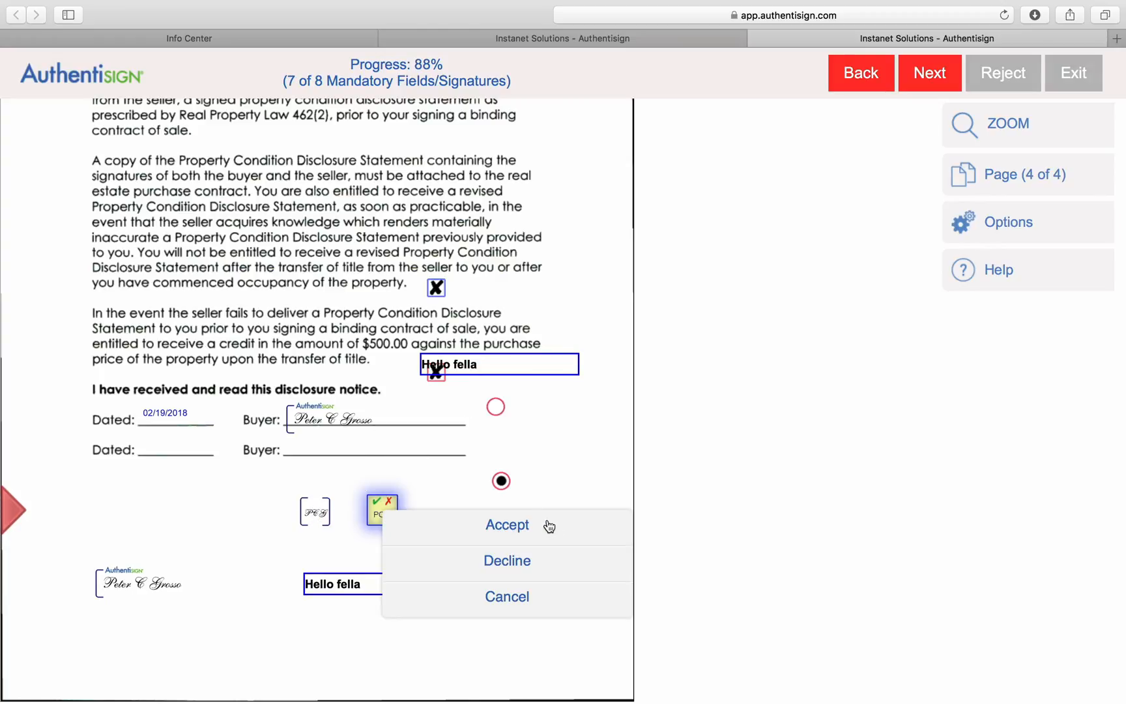
pyautogui.click(526, 567)
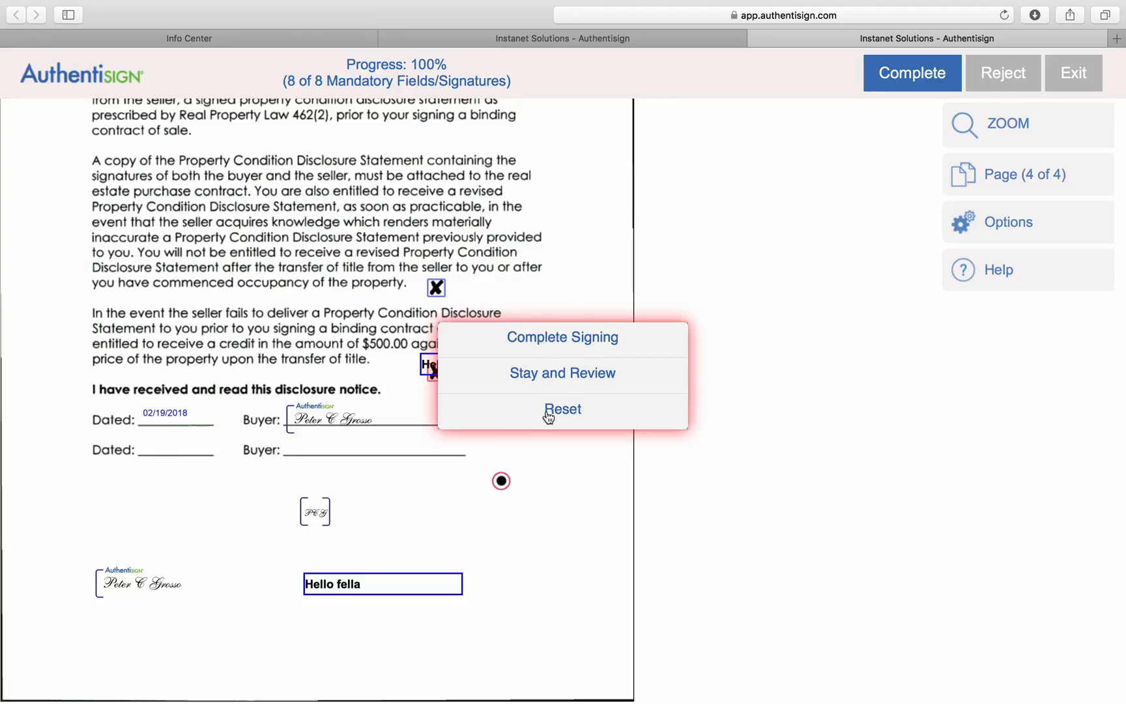
pyautogui.click(553, 339)
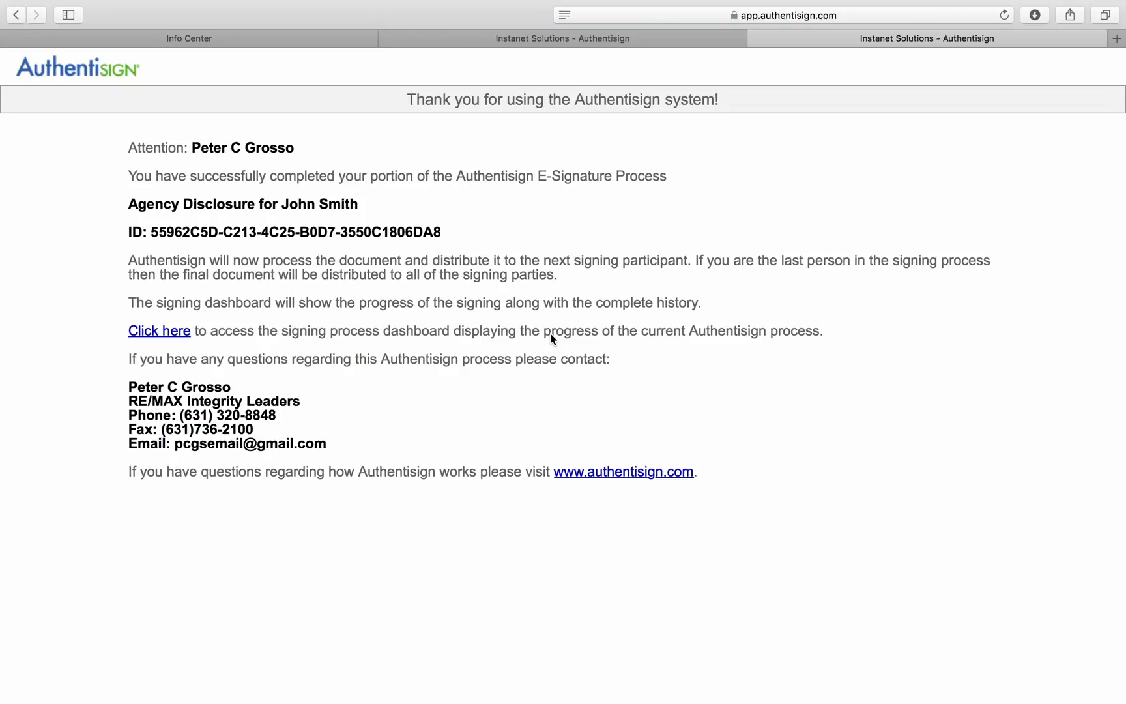
# Reopen the agency disclosure signing from the Authentisign list and examine its participant signing status and available documents.
pyautogui.click(643, 33)
pyautogui.click(10, 201)
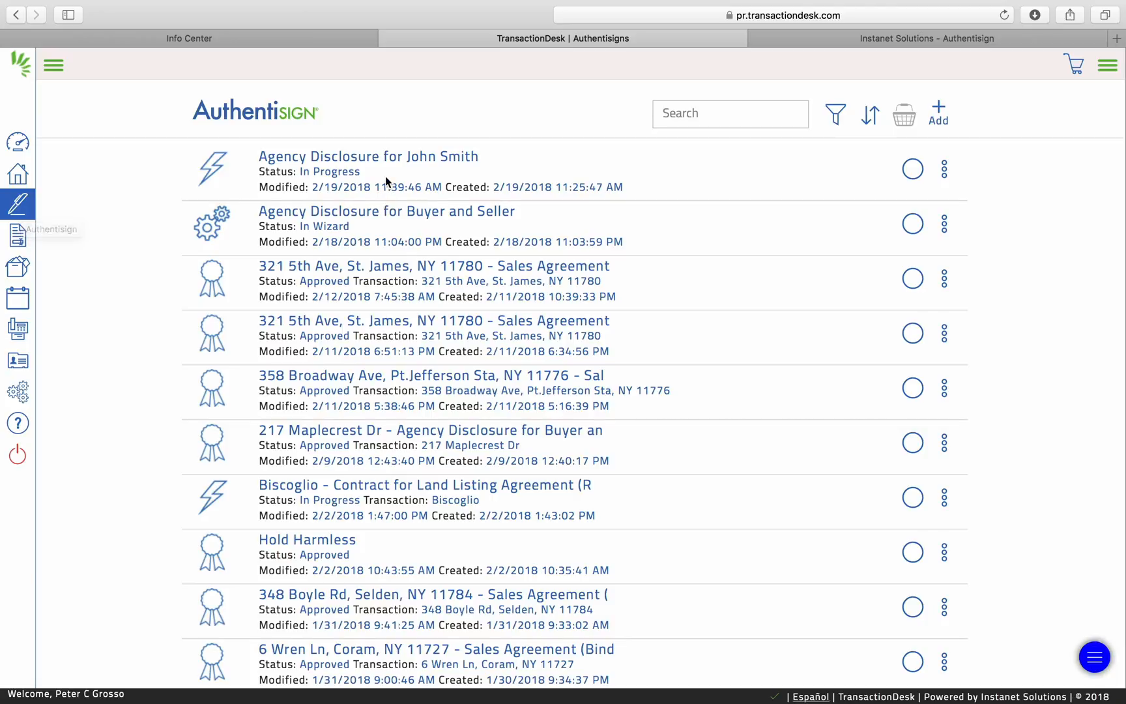
pyautogui.click(391, 158)
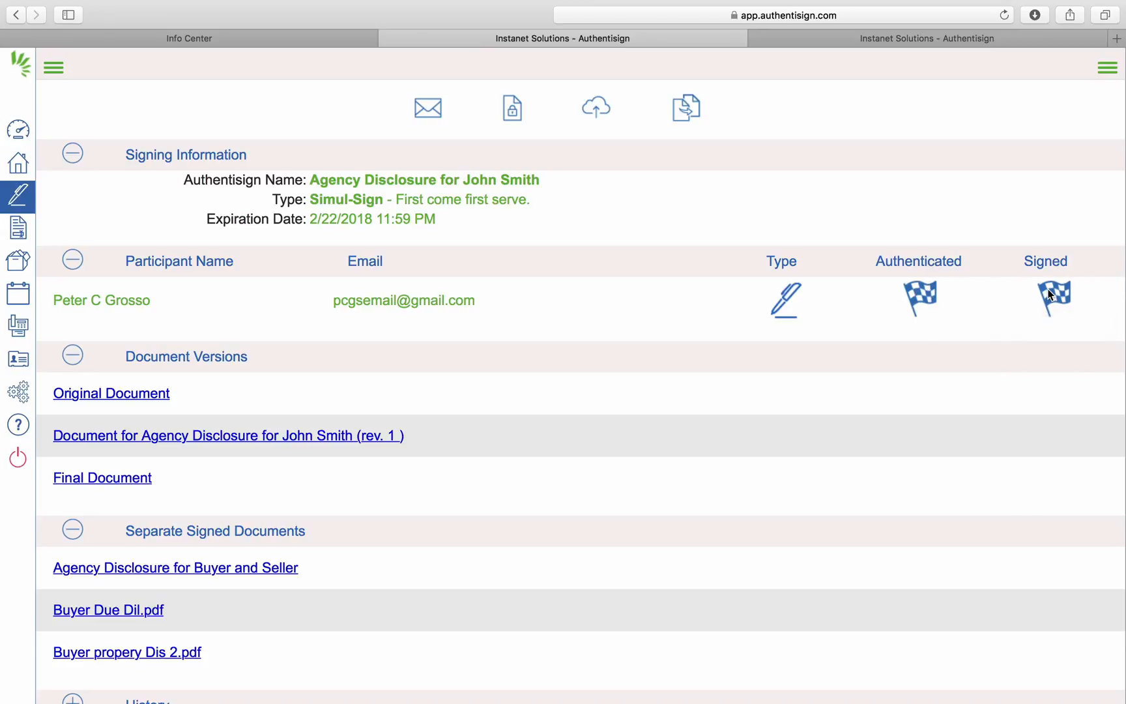
pyautogui.scroll(-1, 520, 375)
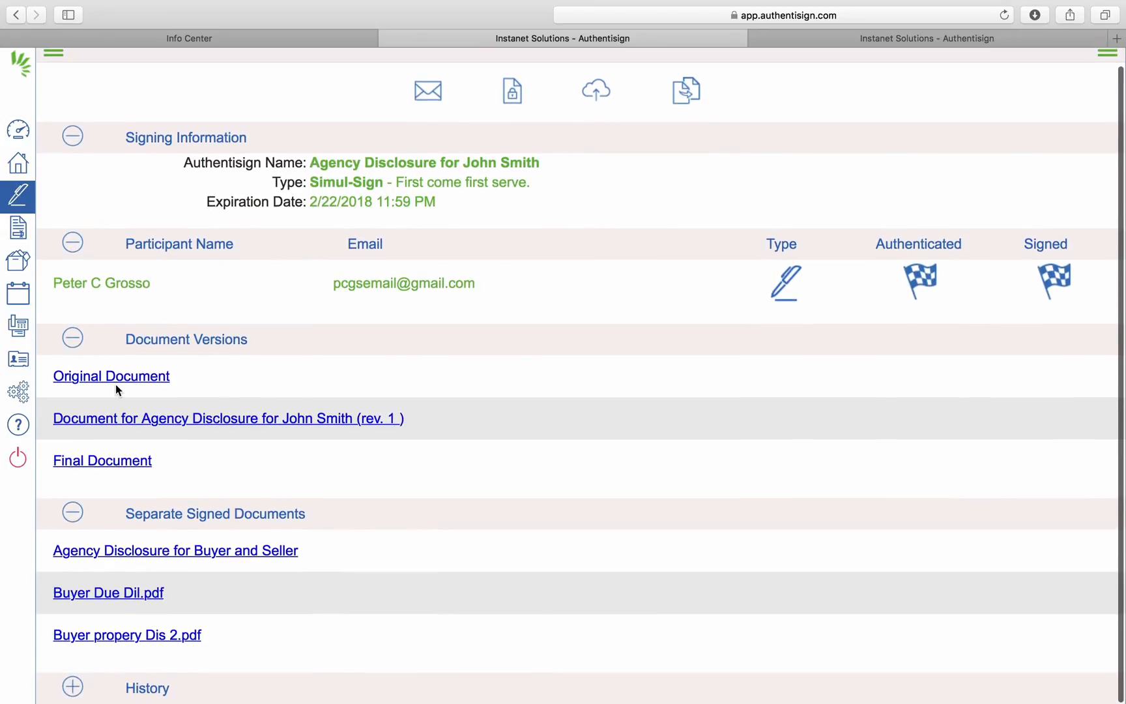
pyautogui.scroll(-1, 526, 563)
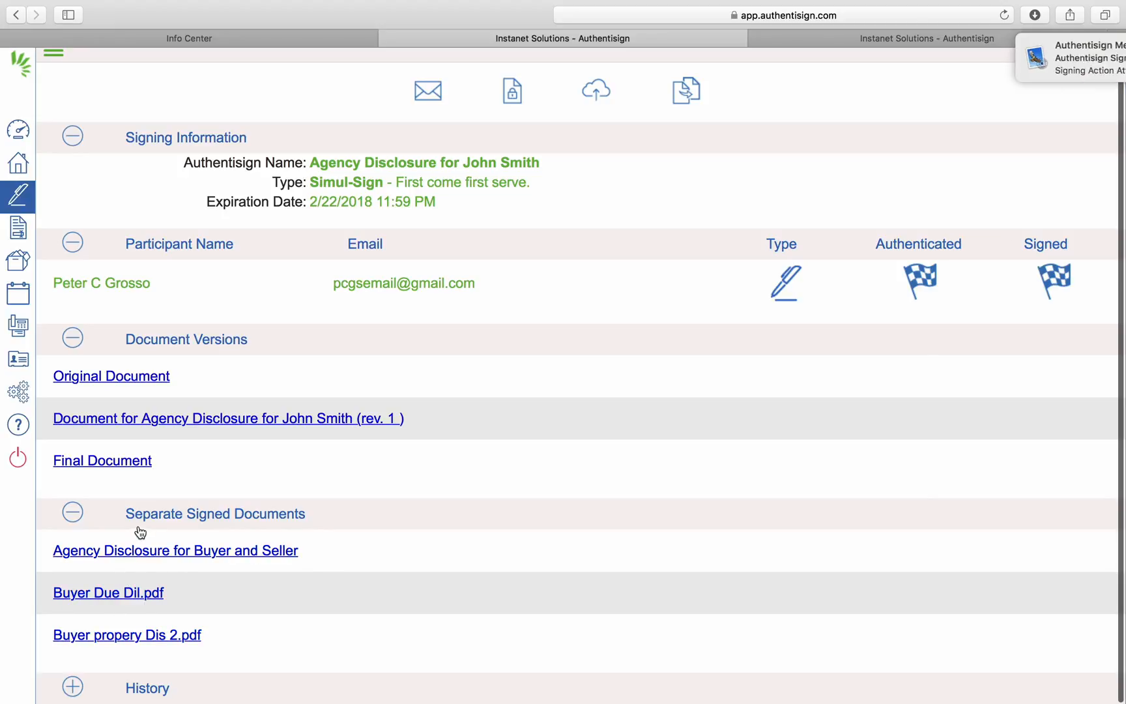
# Collapse the separate signed documents and expand the signing's history to examine its actions and times.
pyautogui.click(121, 517)
pyautogui.click(237, 529)
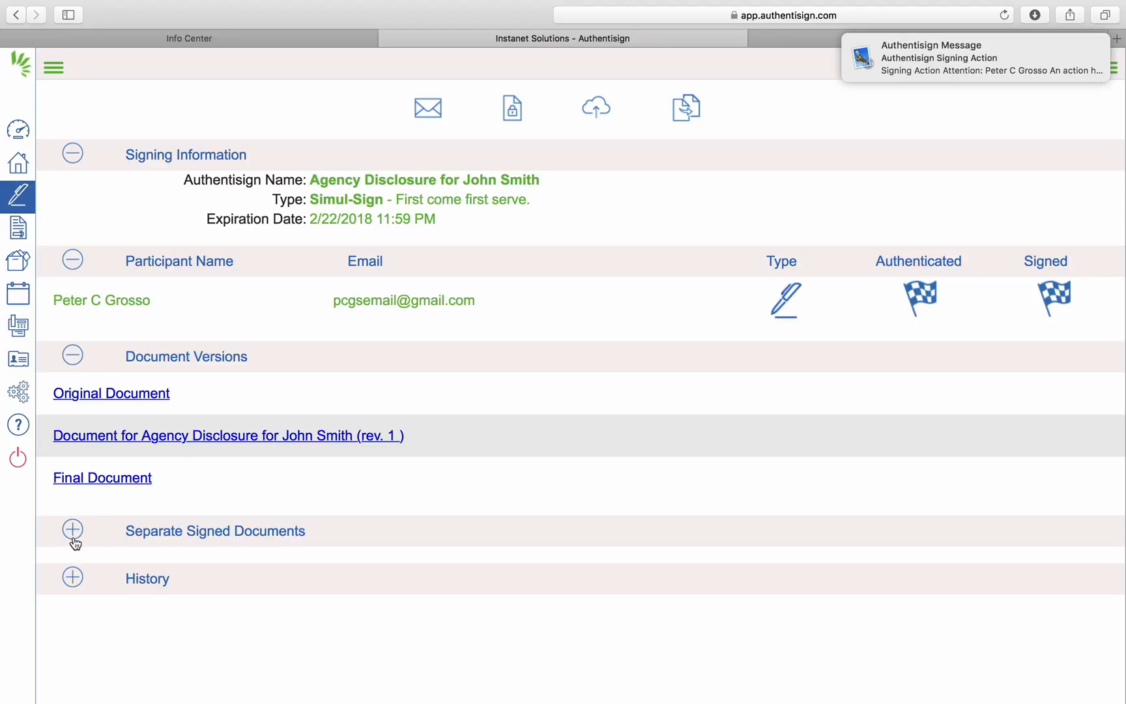
pyautogui.click(72, 577)
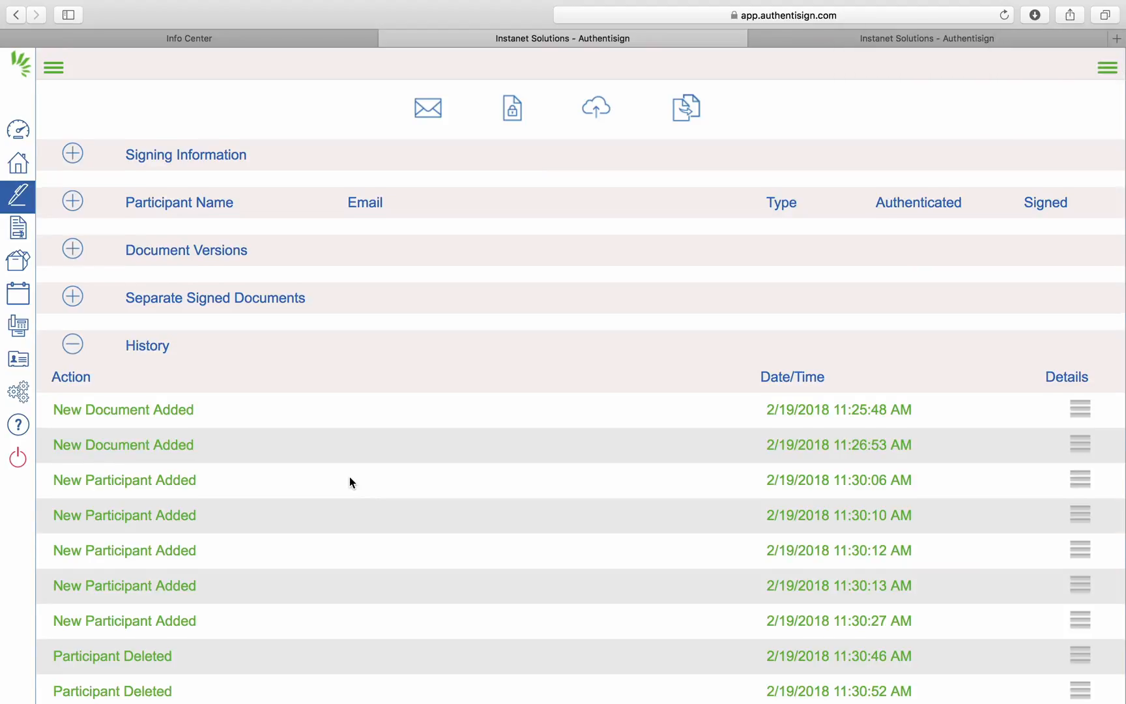
pyautogui.scroll(-3, 350, 482)
pyautogui.scroll(-1, 349, 483)
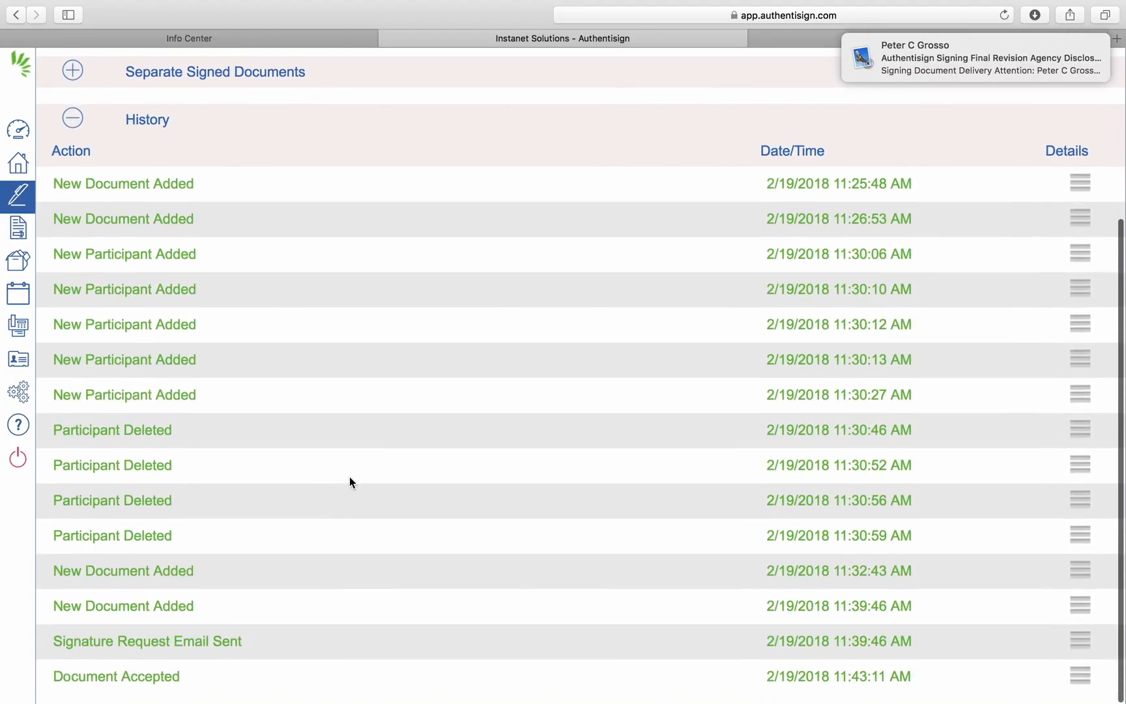
pyautogui.scroll(3, 350, 482)
pyautogui.scroll(2, 349, 483)
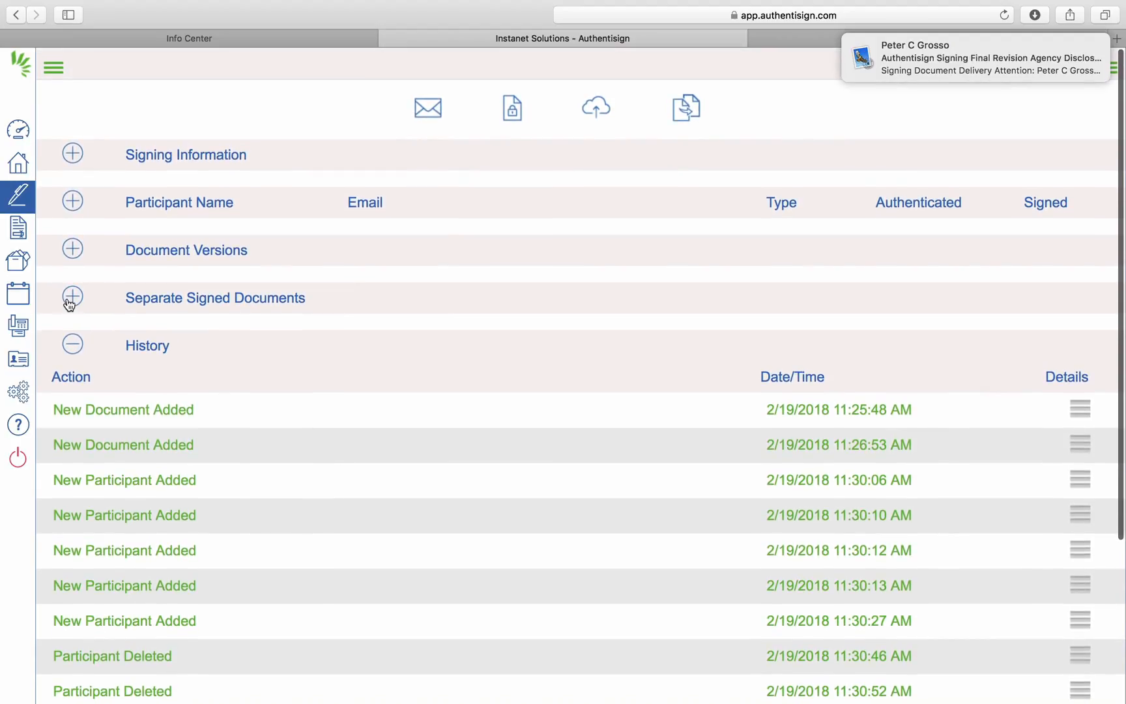
# Expand the document versions, then open the newly received final revision email in Mail to examine its download links.
pyautogui.click(70, 253)
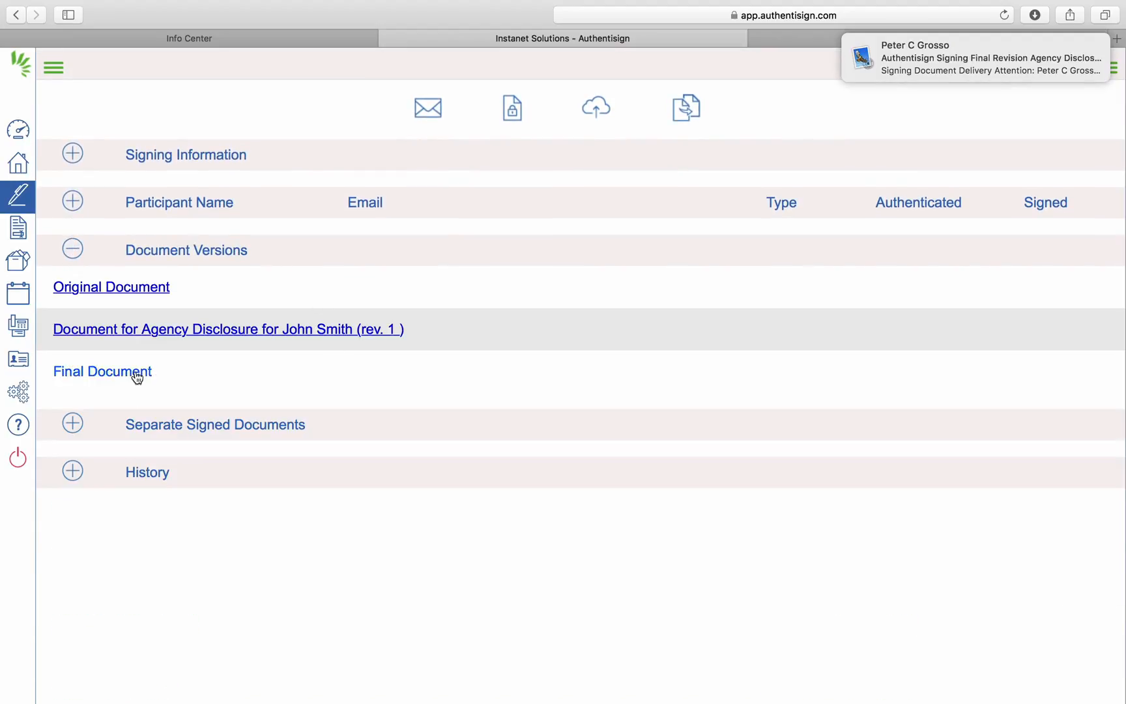
pyautogui.moveTo(1010, 39)
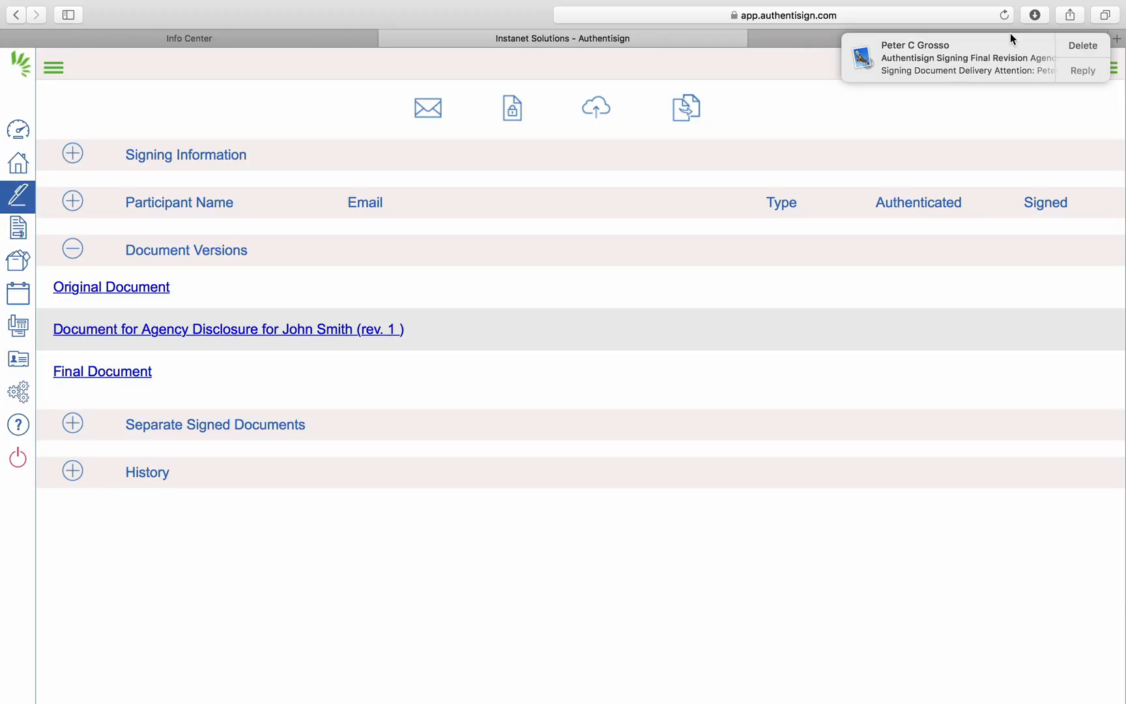
pyautogui.click(965, 63)
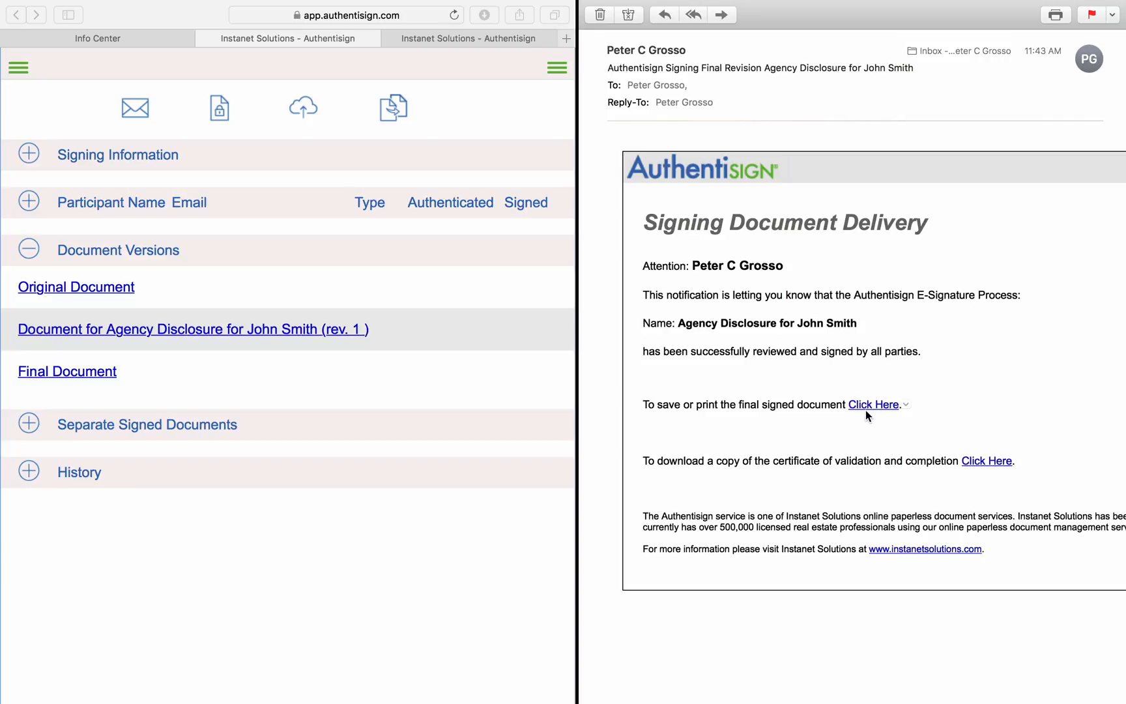
# Return the browser to full screen and preview the final document, reviewing the signed pages.
pyautogui.click(596, 29)
pyautogui.click(110, 372)
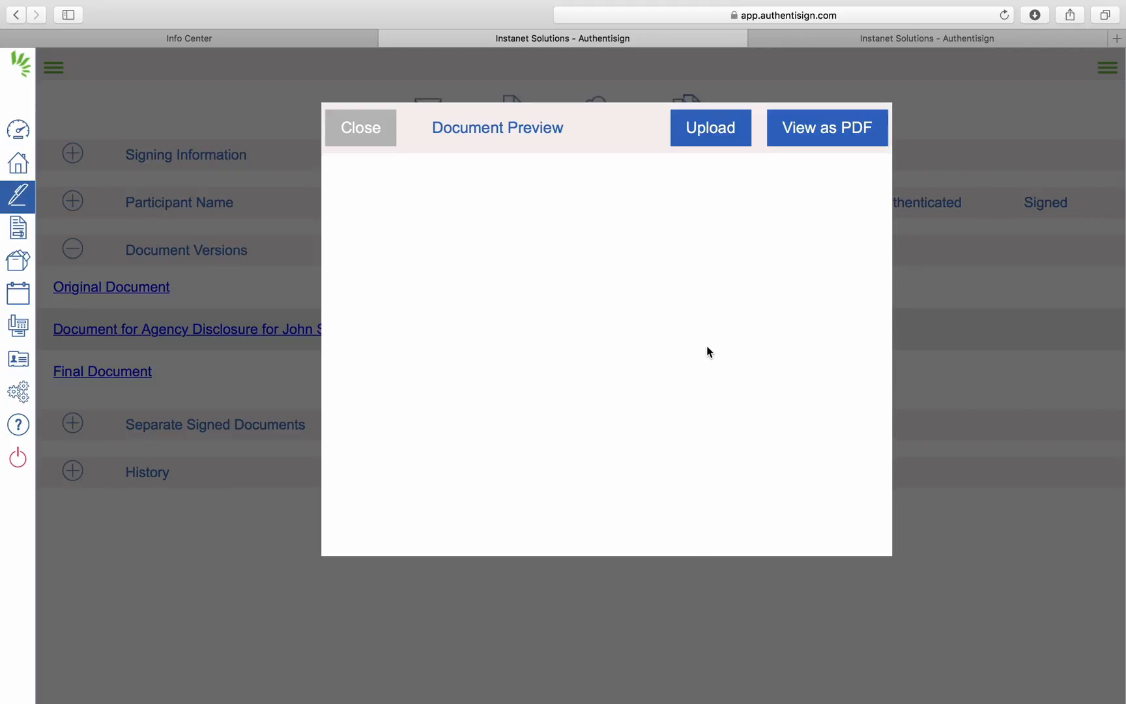
pyautogui.scroll(-15, 575, 352)
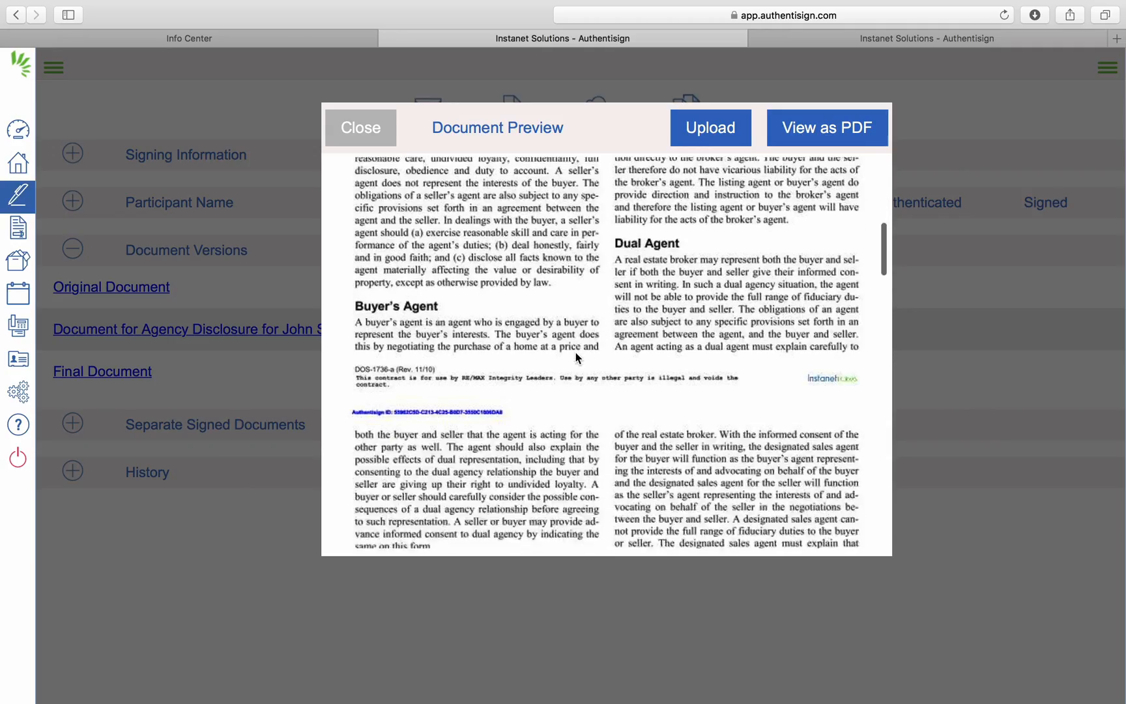
pyautogui.scroll(-20, 576, 357)
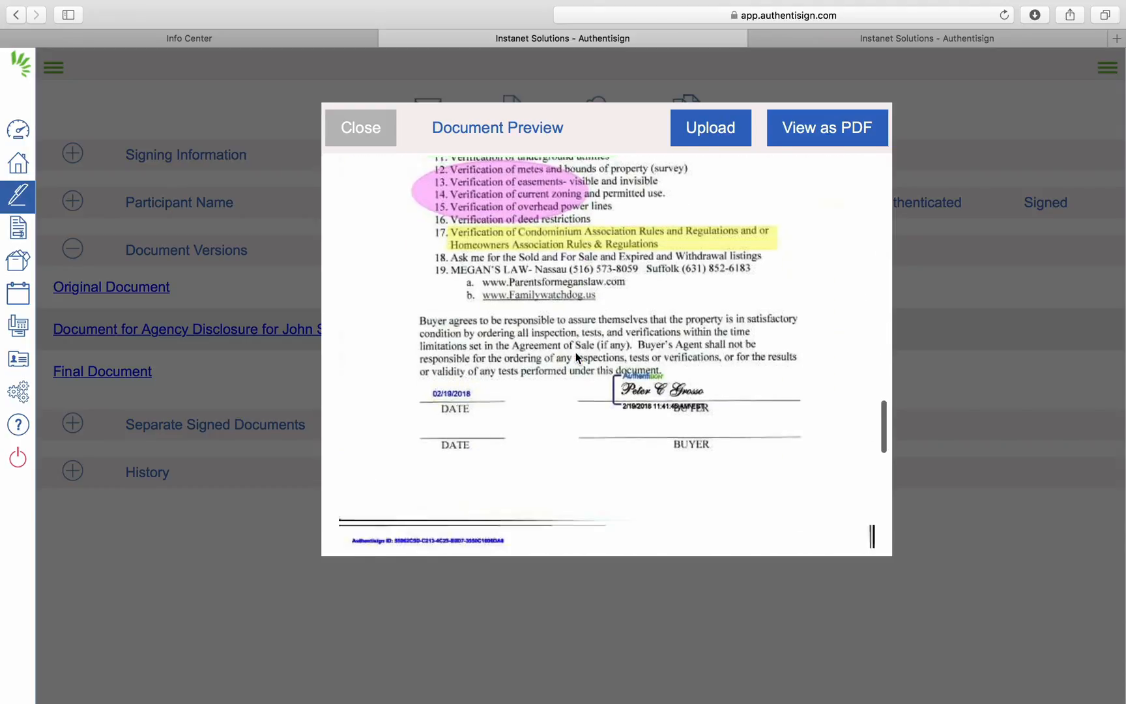
# Open the final document as a full PDF and review its signatures, dates and checked fields through the last page.
pyautogui.click(819, 136)
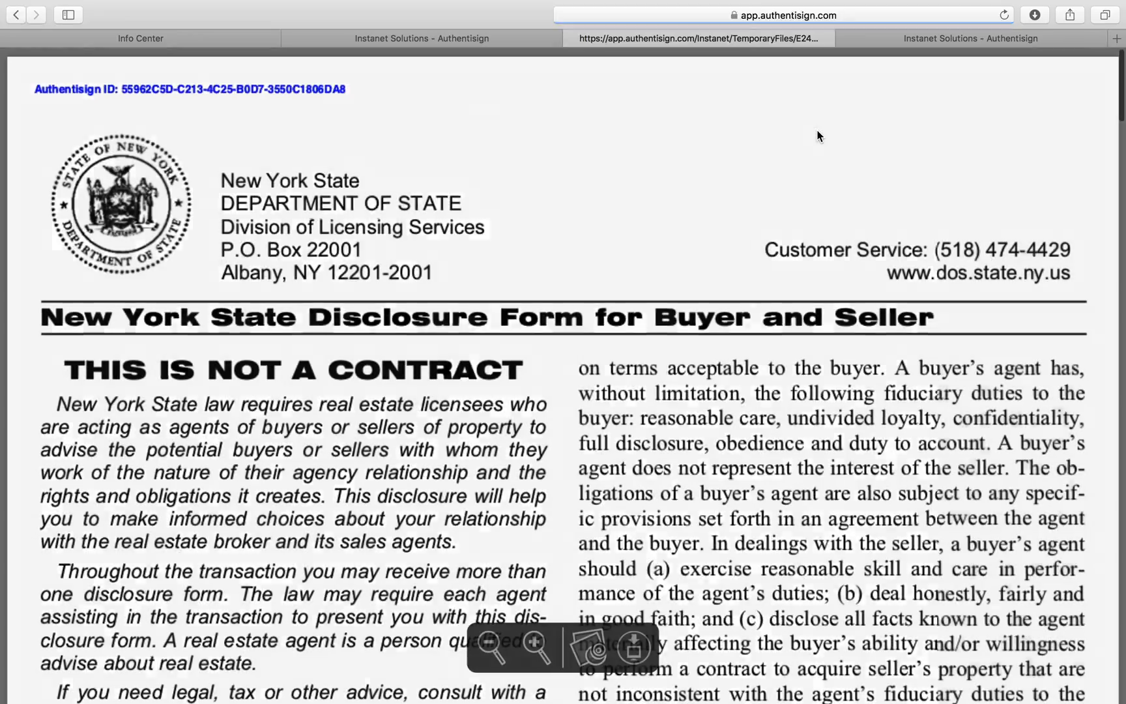
pyautogui.scroll(-10, 689, 285)
pyautogui.scroll(-15, 690, 287)
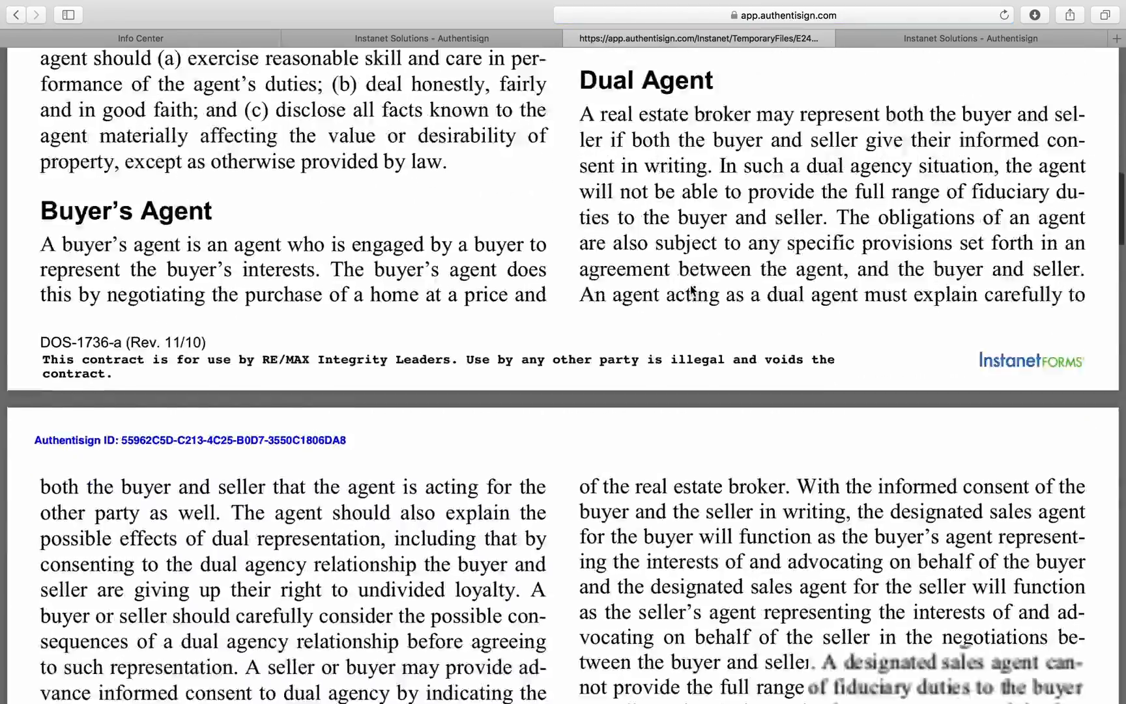
pyautogui.scroll(-15, 691, 291)
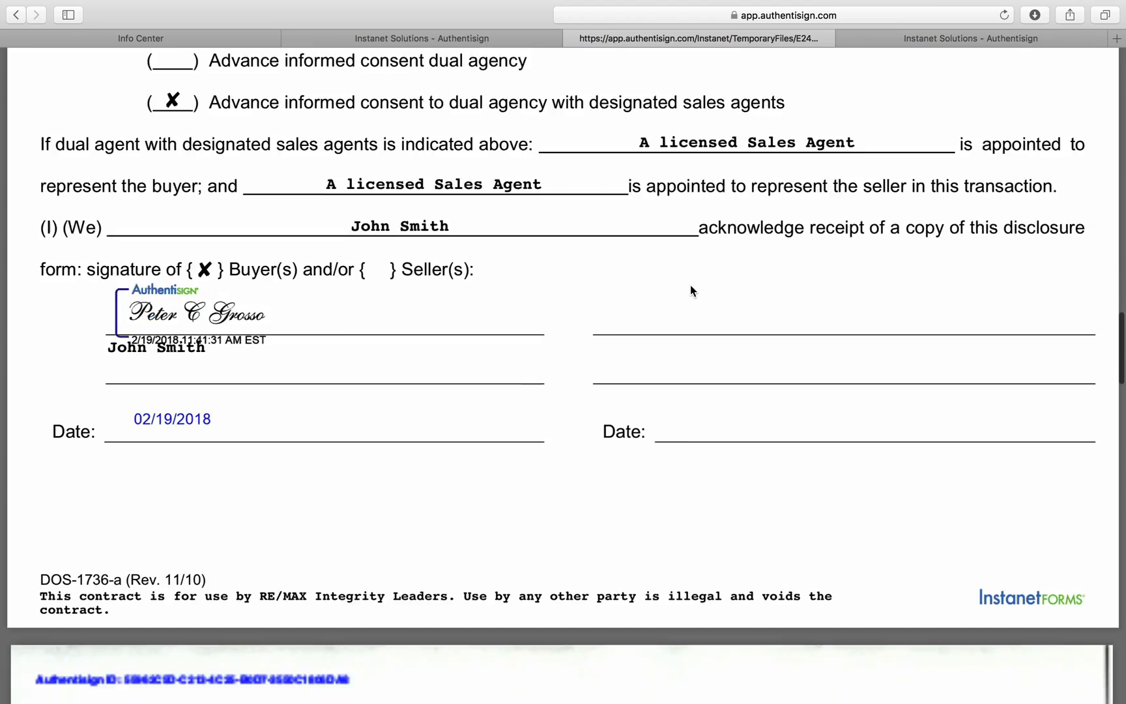
pyautogui.scroll(-15, 691, 286)
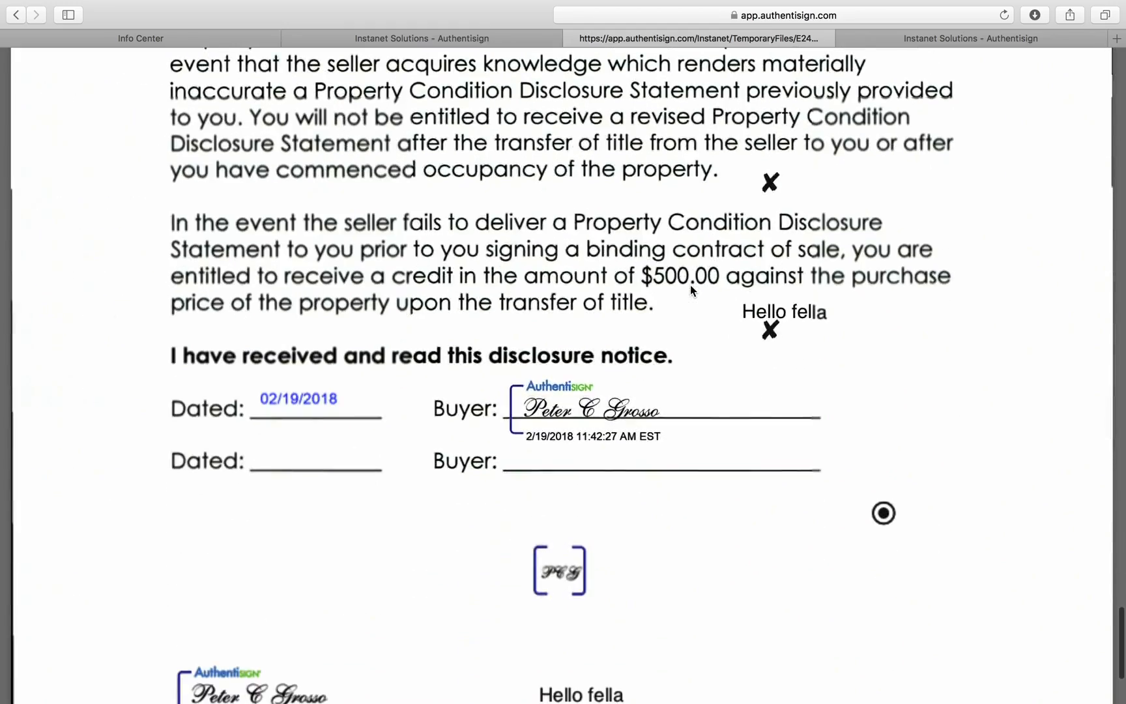
pyautogui.scroll(-5, 693, 290)
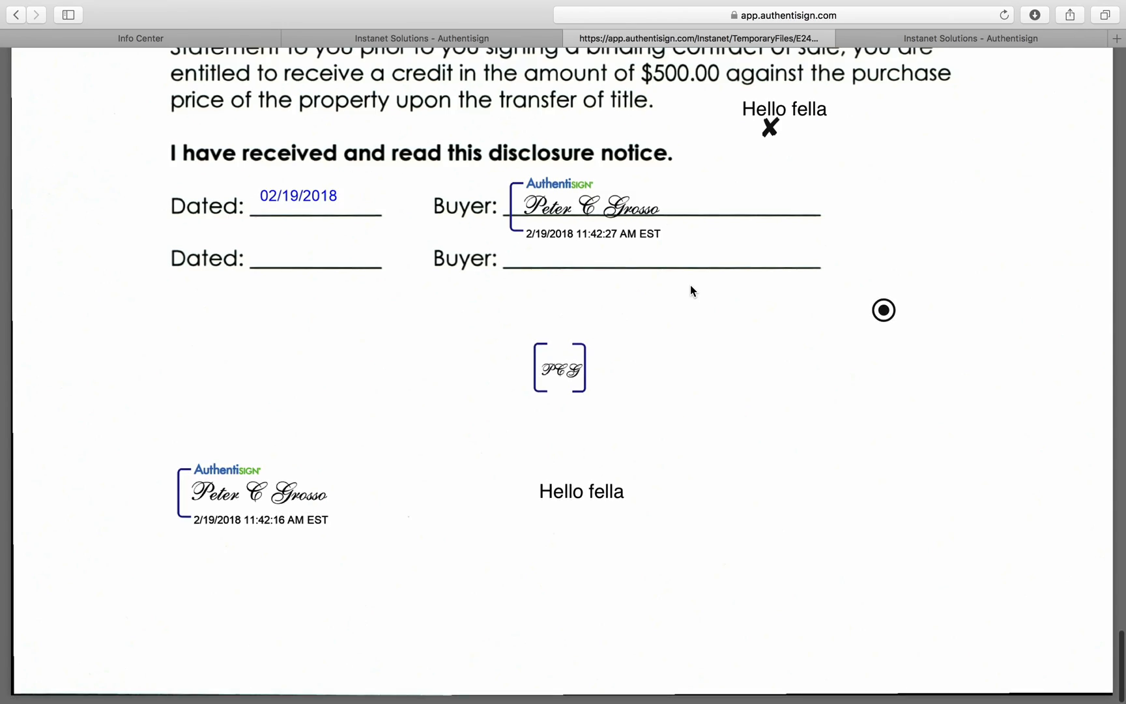
pyautogui.scroll(12, 693, 290)
pyautogui.scroll(20, 689, 285)
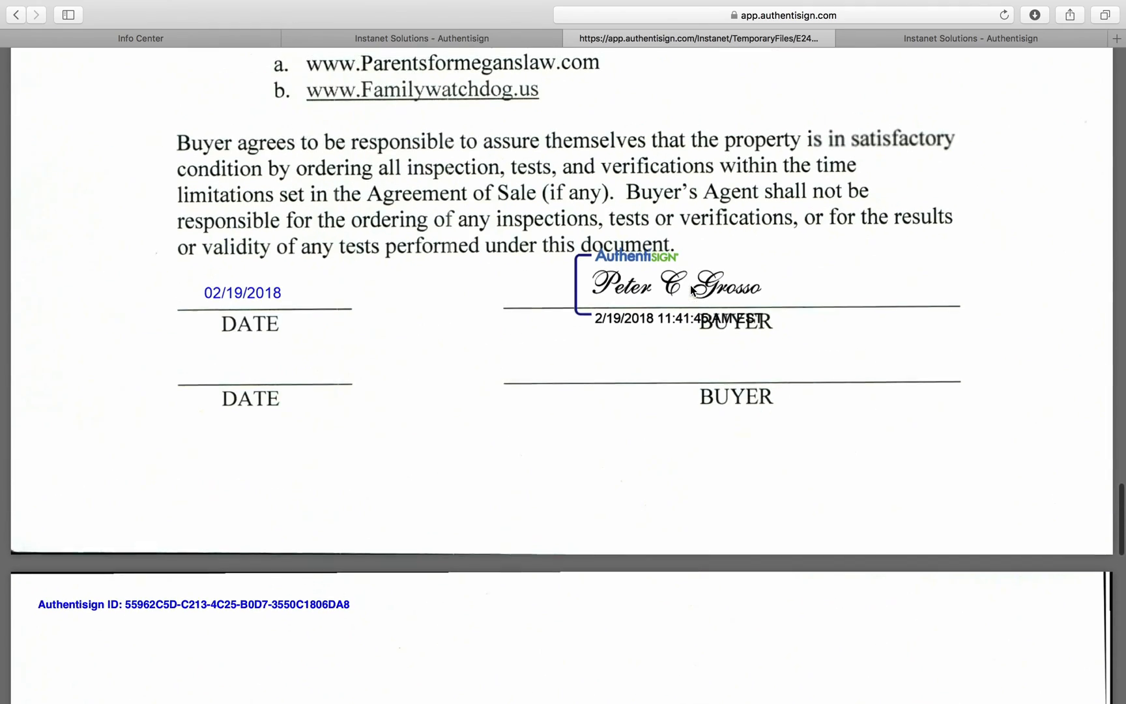
pyautogui.scroll(10, 693, 292)
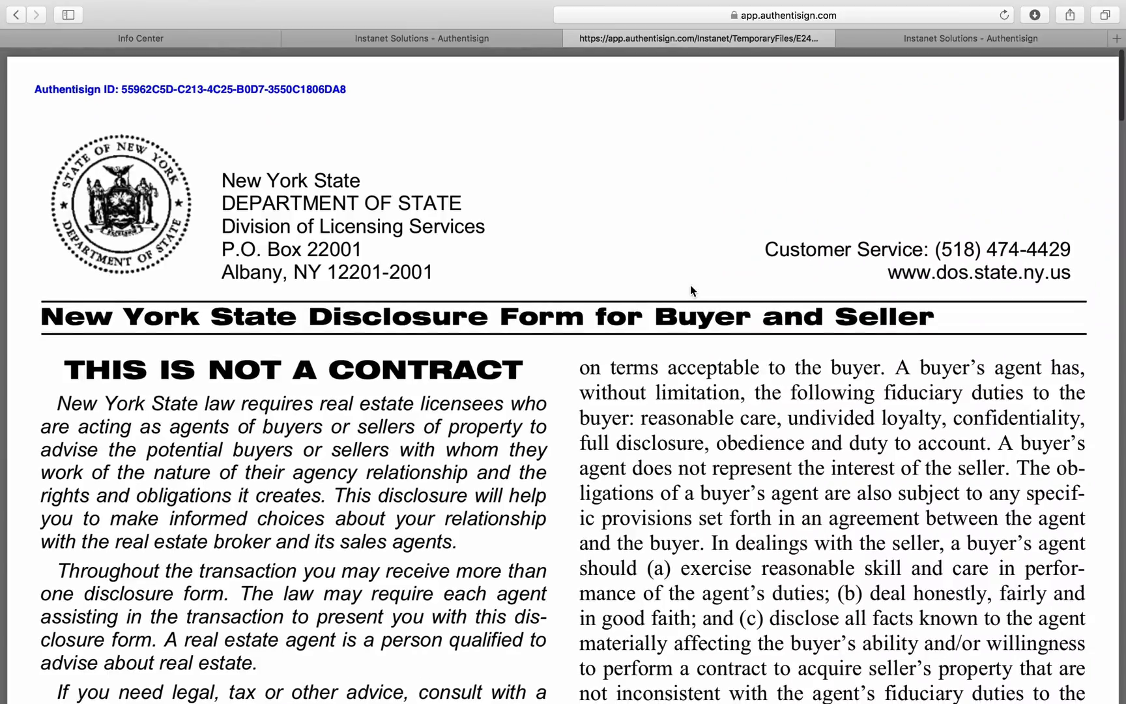
# Return to the signing details page and close the final document's preview.
pyautogui.click(392, 39)
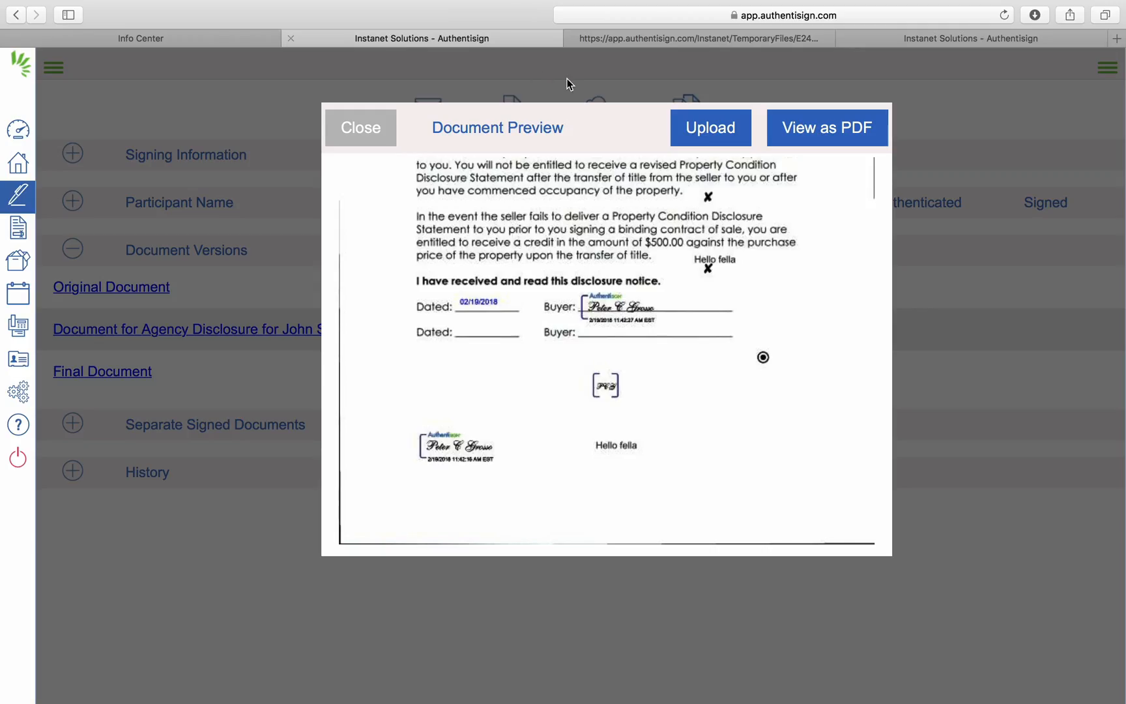
pyautogui.click(360, 127)
pyautogui.moveTo(273, 3)
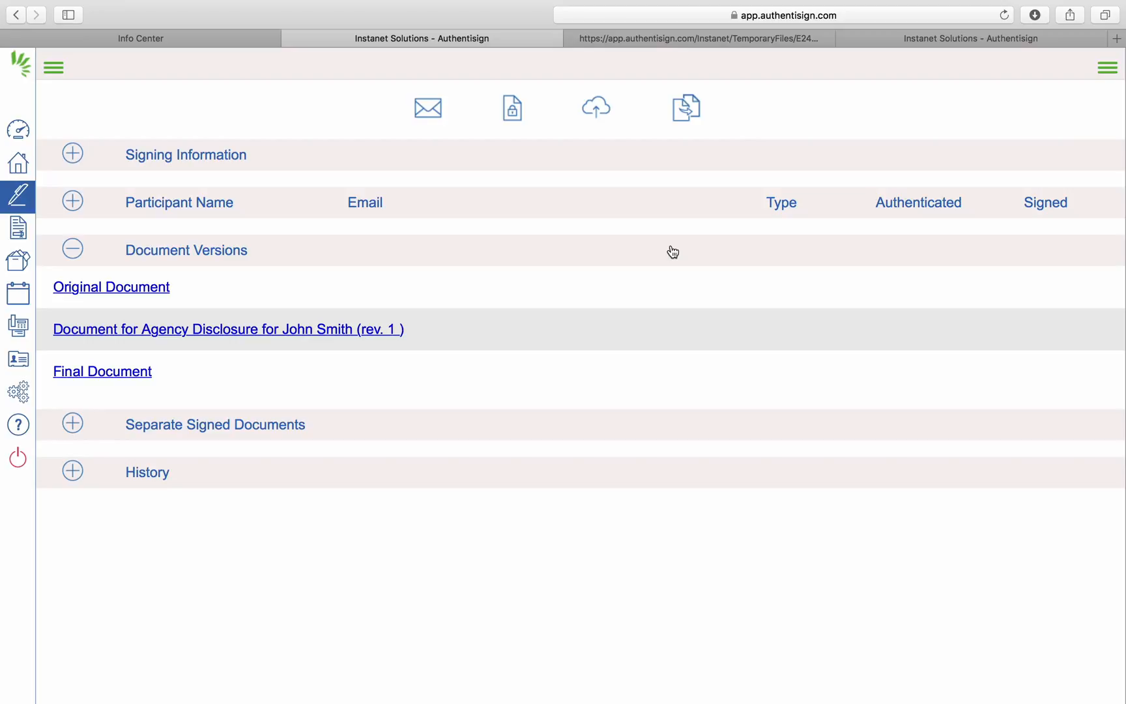
pyautogui.press('Escape')
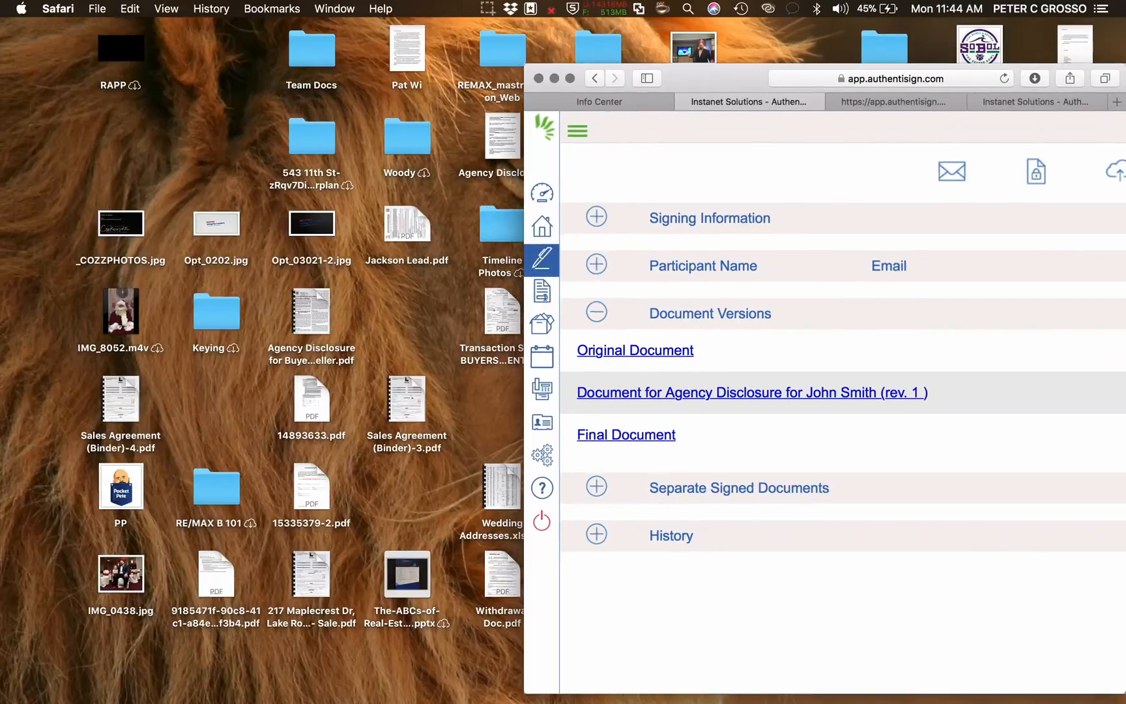
pyautogui.click(489, 7)
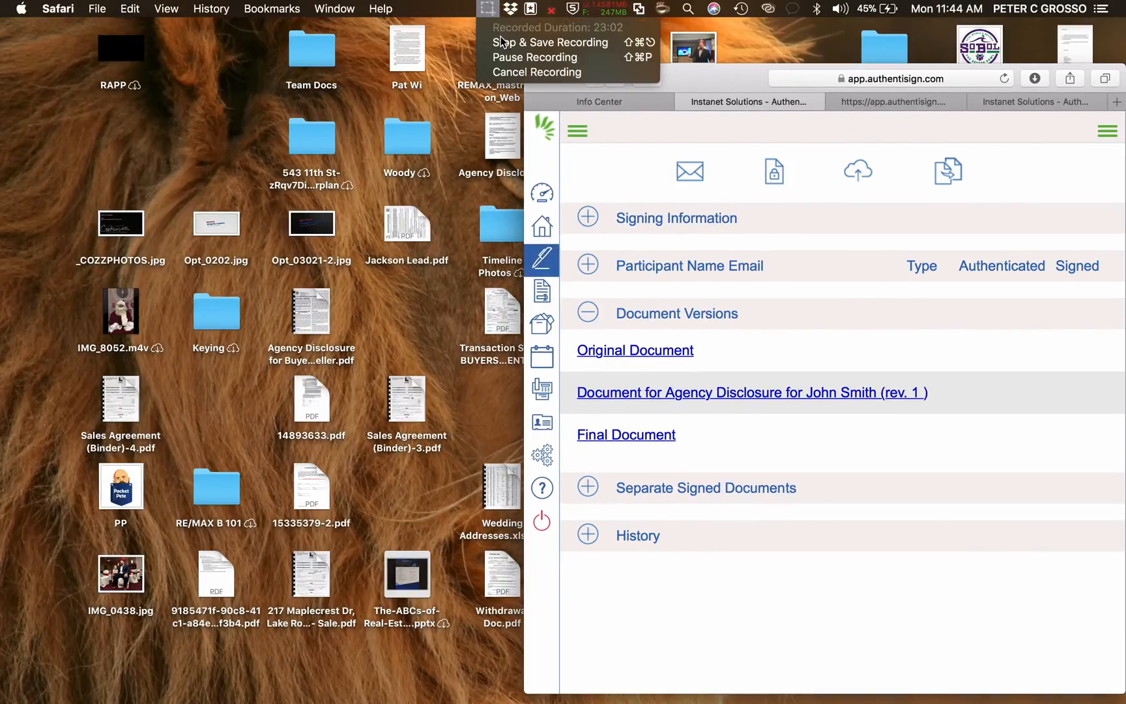